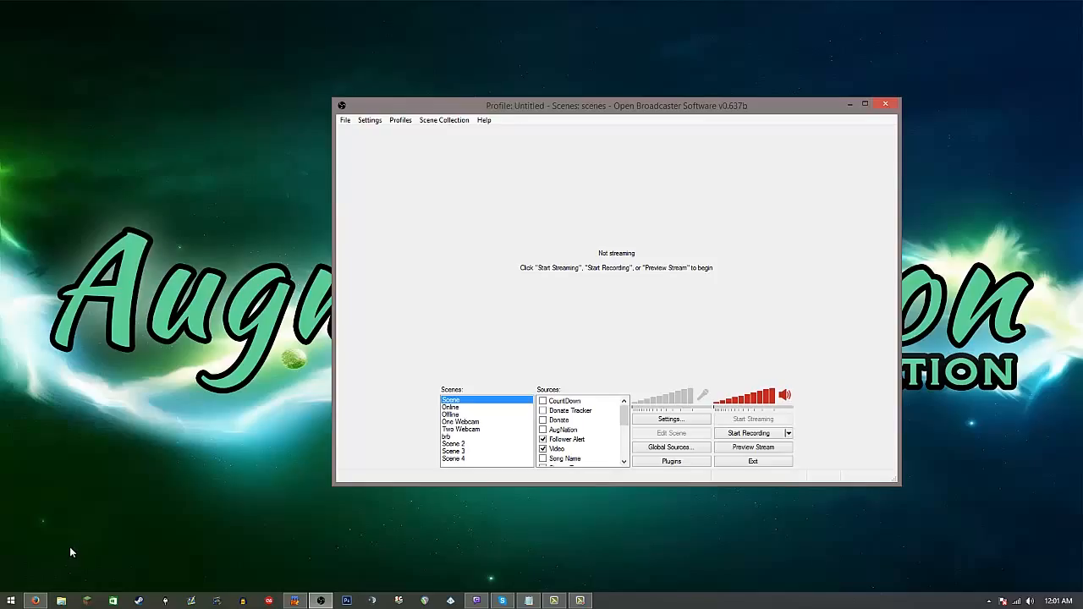
Step: Switch to Firefox and download Winamp 5.666 for PC through the filehorse link in the Winamp News thread
{"action": "left_click", "coordinate": [35, 601]}
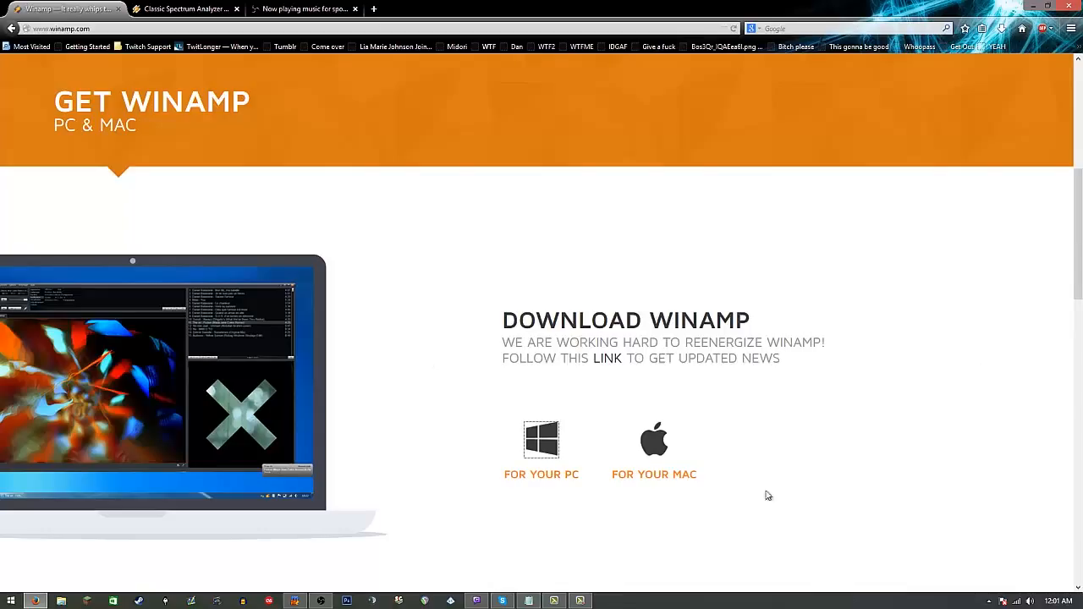
{"action": "left_click", "coordinate": [563, 476]}
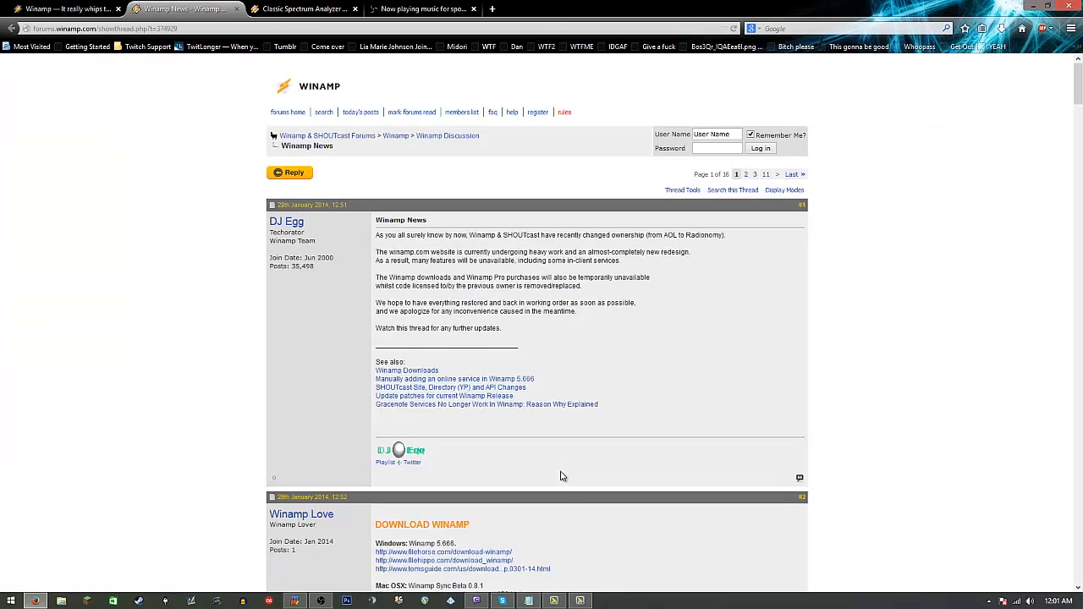
{"action": "scroll", "coordinate": [560, 476], "scroll_direction": "down", "scroll_amount": 4}
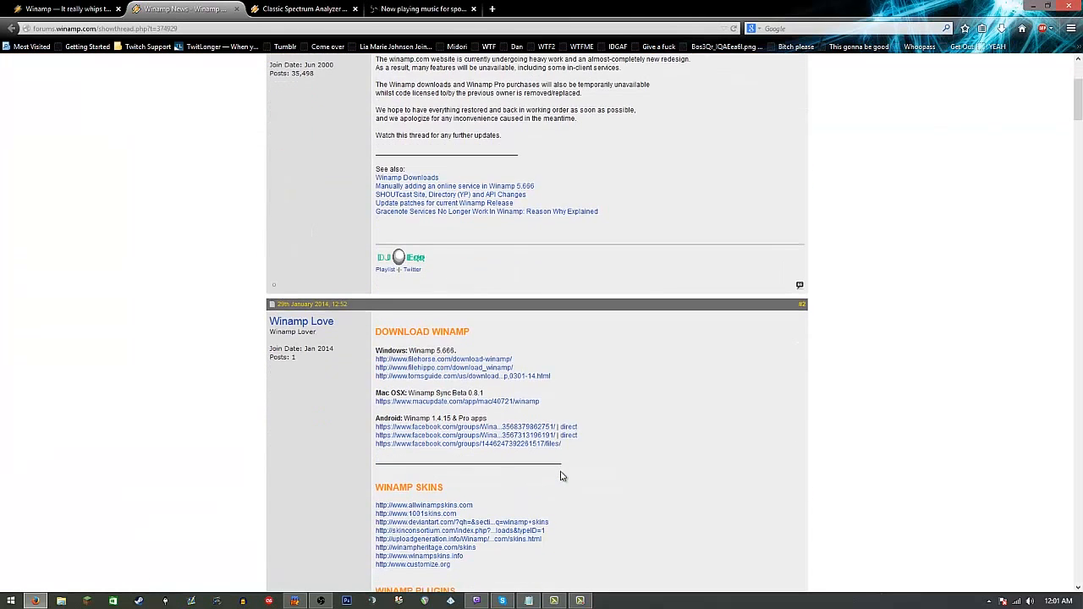
{"action": "left_click", "coordinate": [472, 363]}
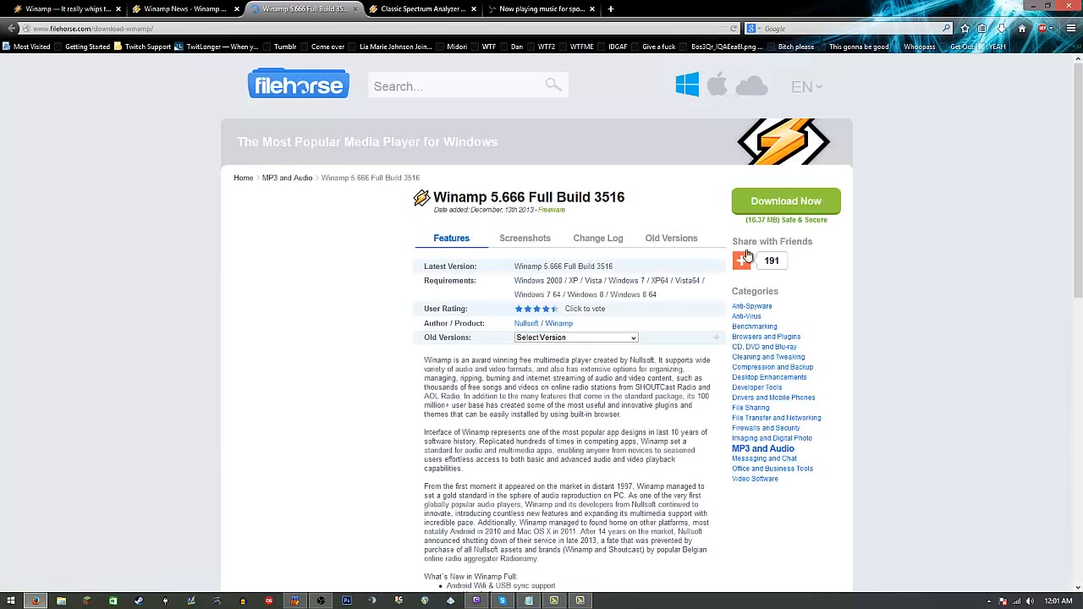
{"action": "left_click", "coordinate": [777, 208]}
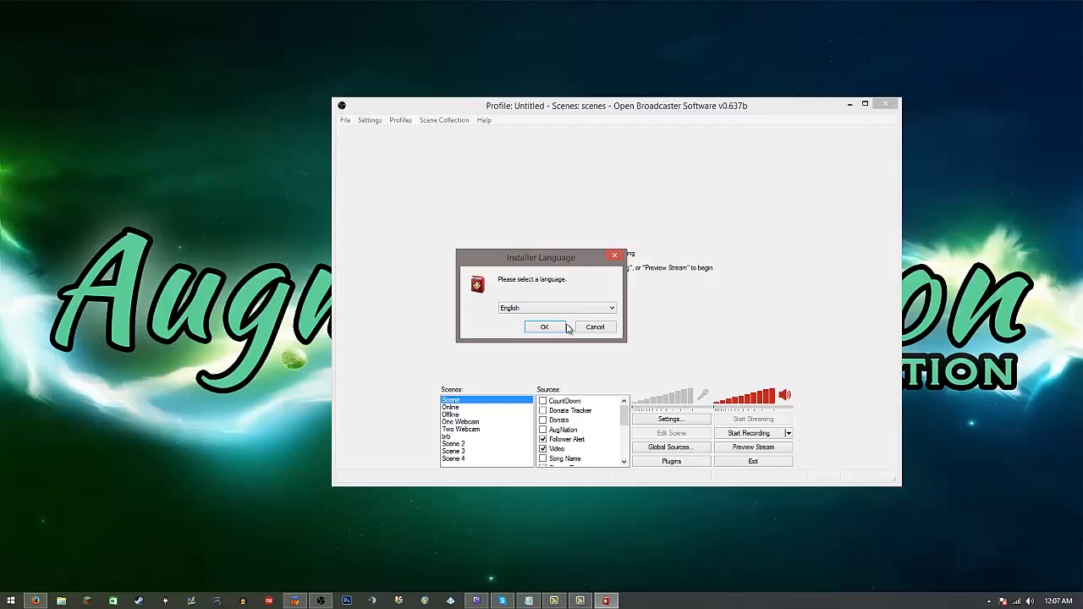
Step: Review the alternative Windows download links in the Winamp News thread in Firefox, and return to the installer
{"action": "left_click", "coordinate": [36, 601]}
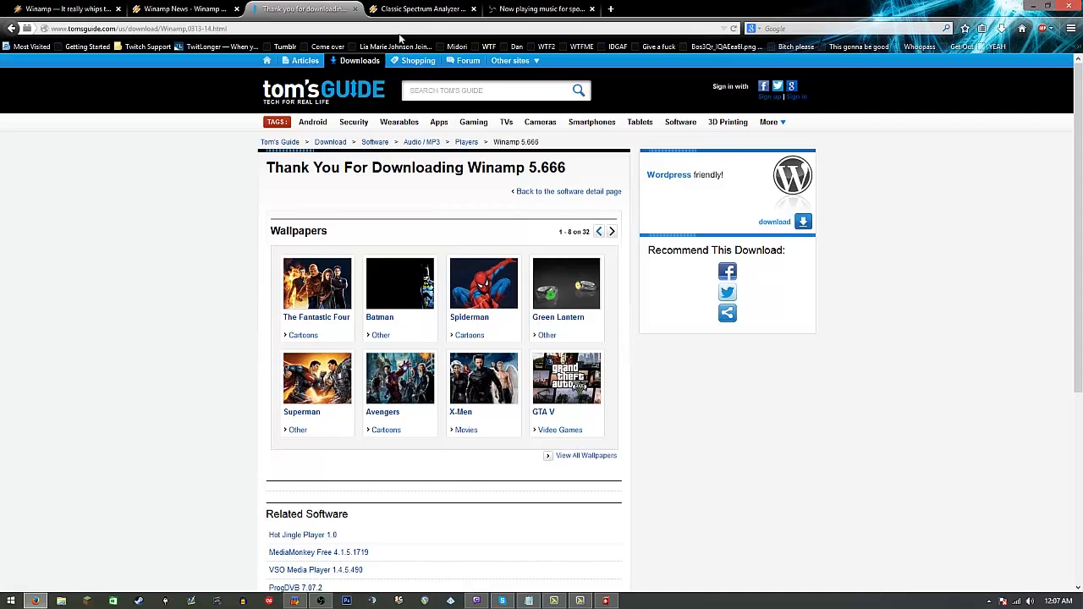
{"action": "left_click", "coordinate": [176, 8]}
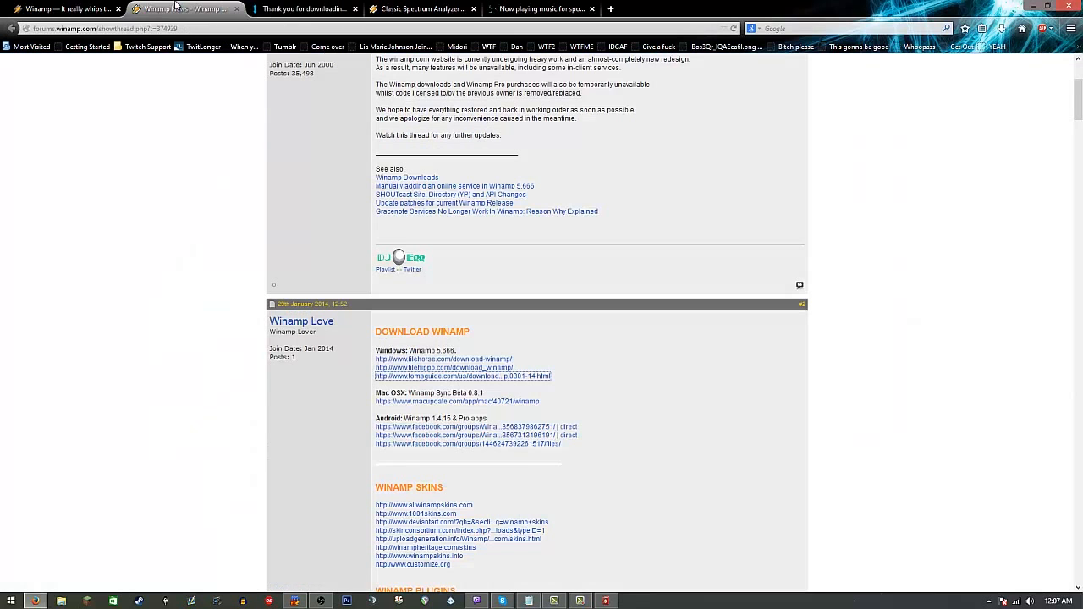
{"action": "left_click", "coordinate": [1034, 7]}
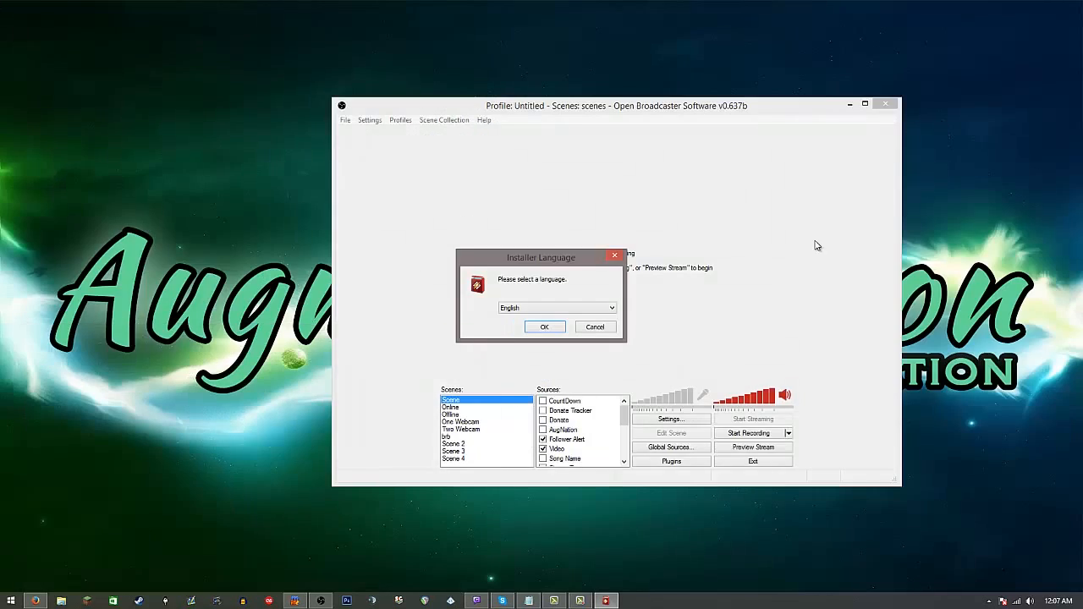
Step: Install Winamp in English with the default folder, Full components and default start options, launching it when the installer closes
{"action": "left_click", "coordinate": [546, 327]}
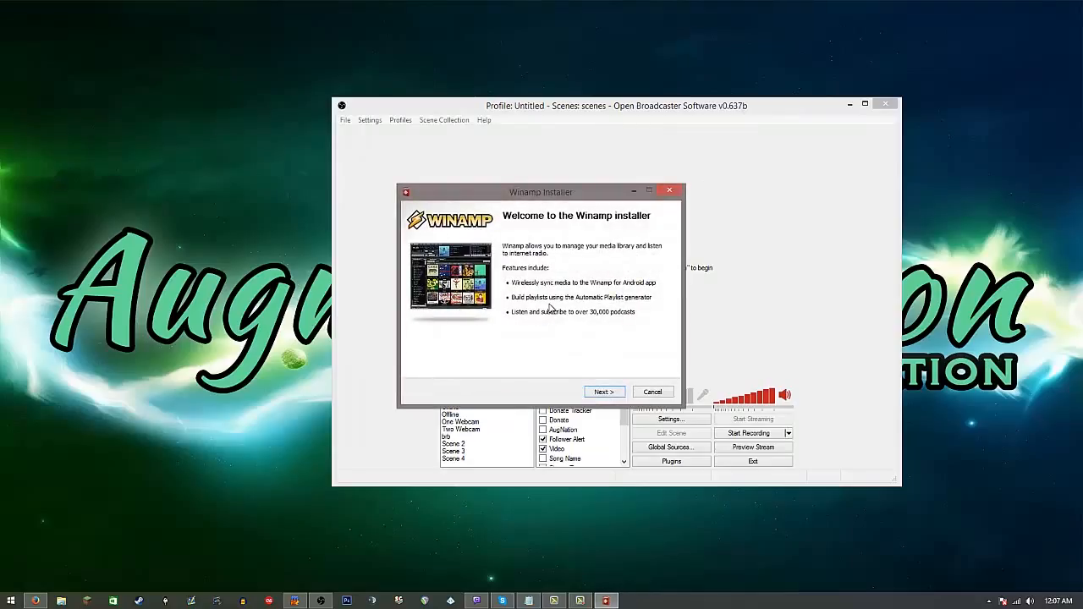
{"action": "left_click", "coordinate": [619, 396]}
{"action": "left_click", "coordinate": [619, 400]}
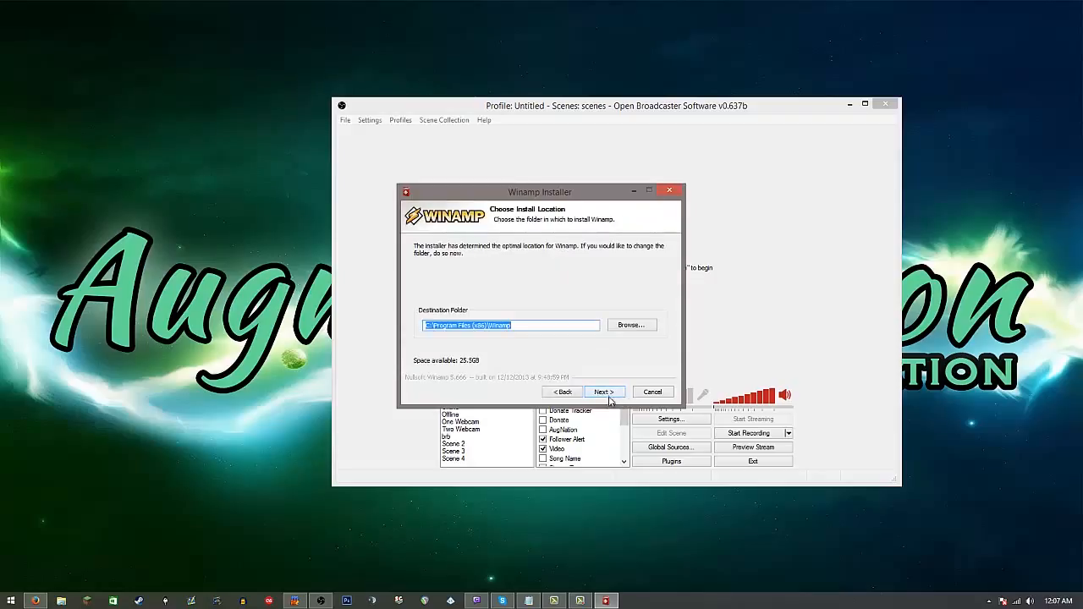
{"action": "left_click", "coordinate": [603, 393]}
{"action": "scroll", "coordinate": [660, 303], "scroll_direction": "down", "scroll_amount": 1}
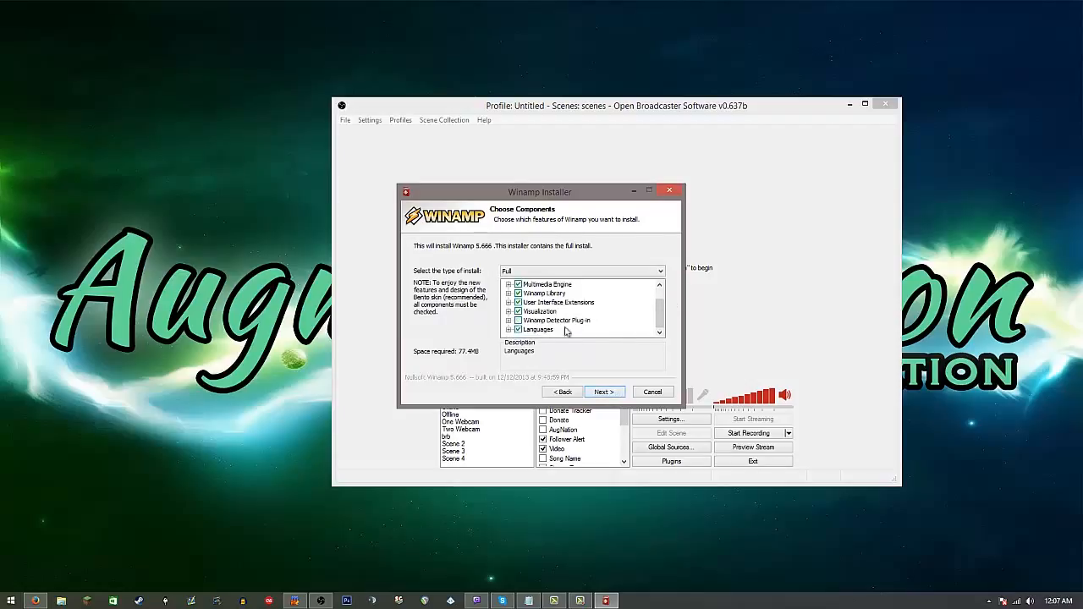
{"action": "left_click", "coordinate": [609, 394]}
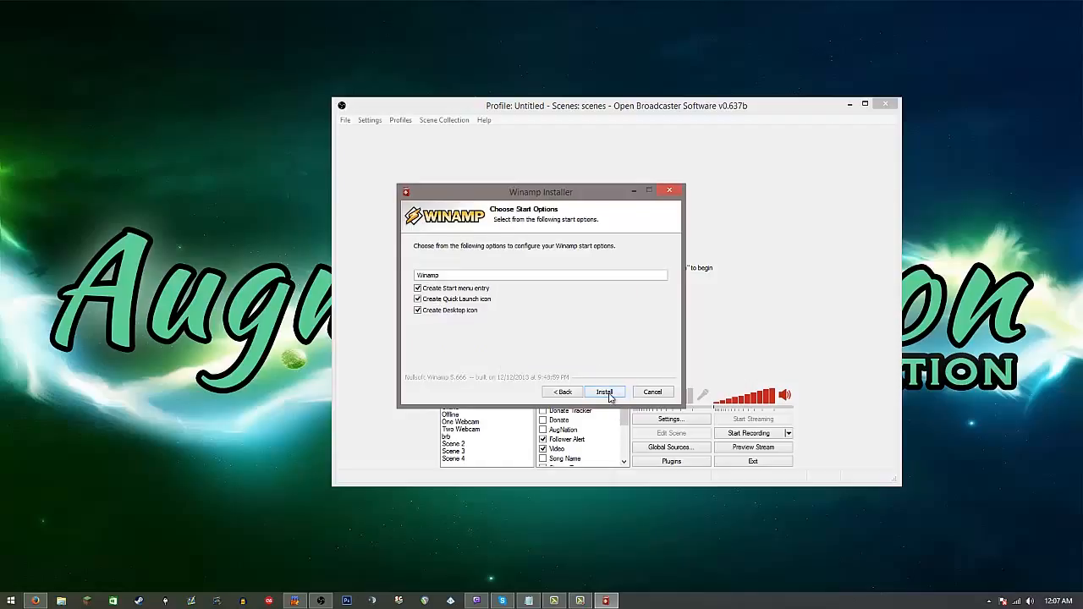
{"action": "left_click", "coordinate": [604, 393]}
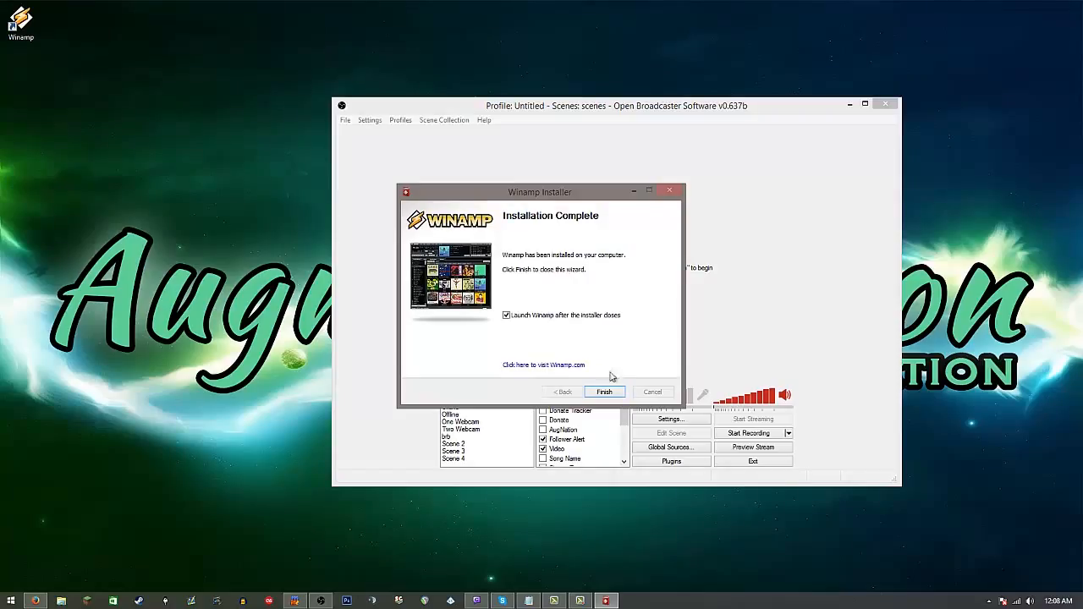
{"action": "left_click", "coordinate": [604, 391]}
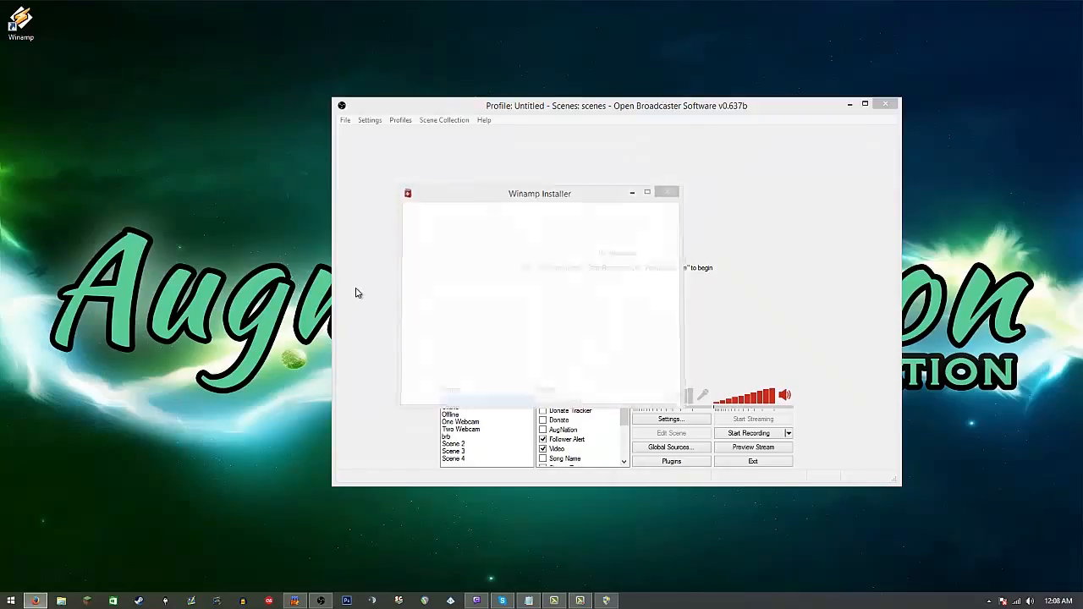
Step: Complete Winamp's first-run setup with the Big Bento skin and default associations, dismiss the empty-library prompt and show the Visualization view
{"action": "left_click", "coordinate": [612, 604]}
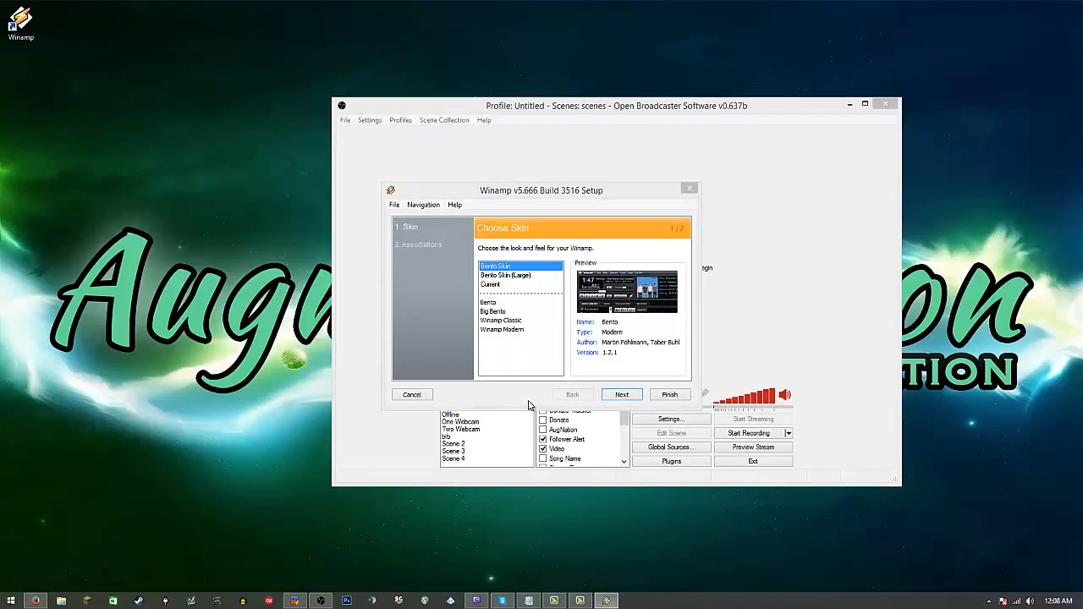
{"action": "left_click", "coordinate": [507, 313]}
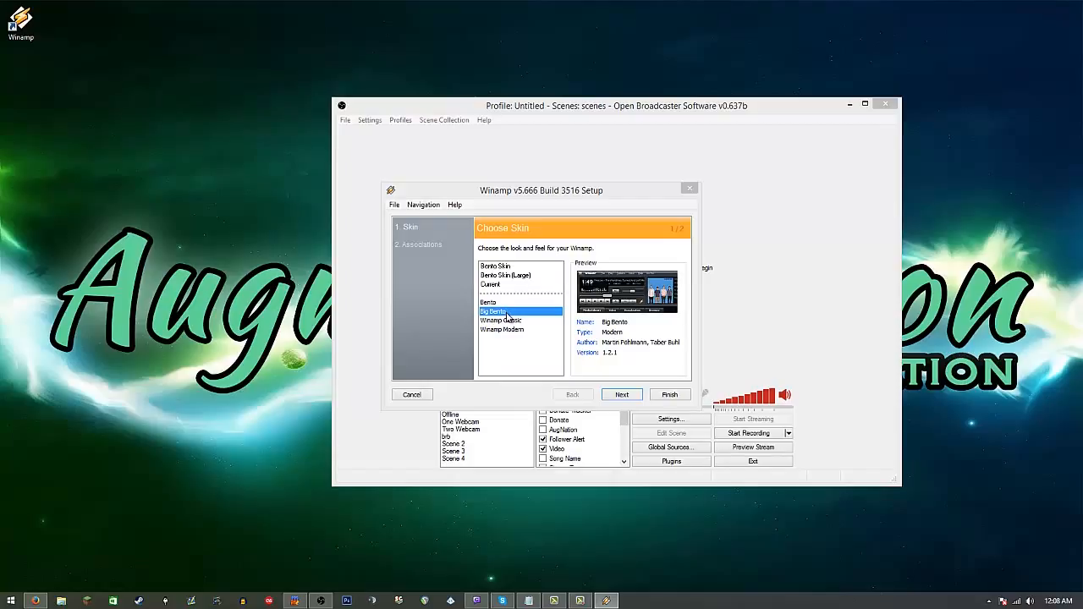
{"action": "left_click", "coordinate": [623, 395]}
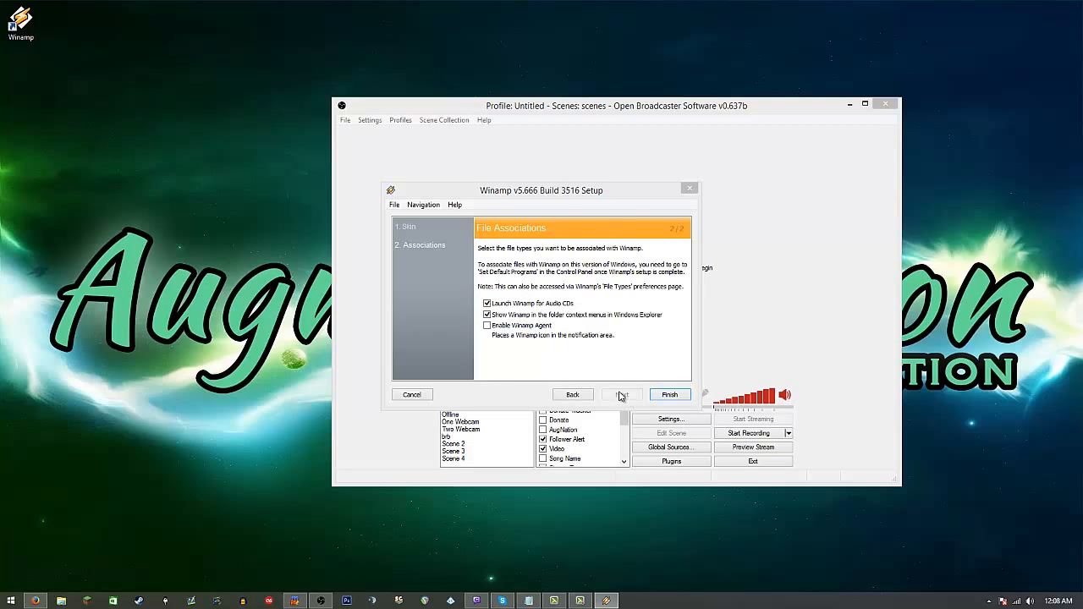
{"action": "left_click", "coordinate": [668, 395]}
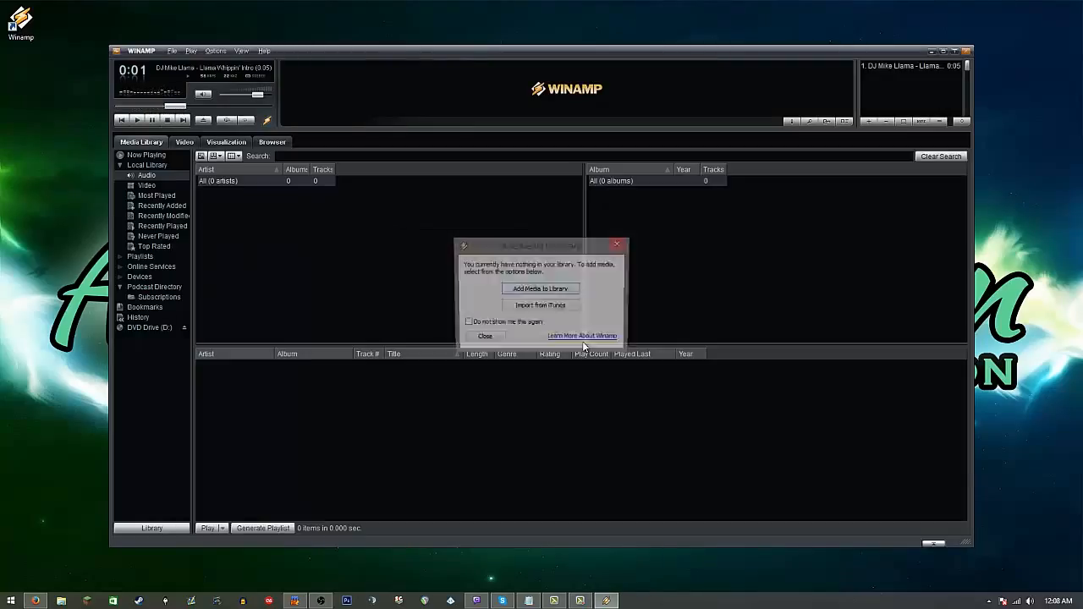
{"action": "left_click", "coordinate": [619, 244]}
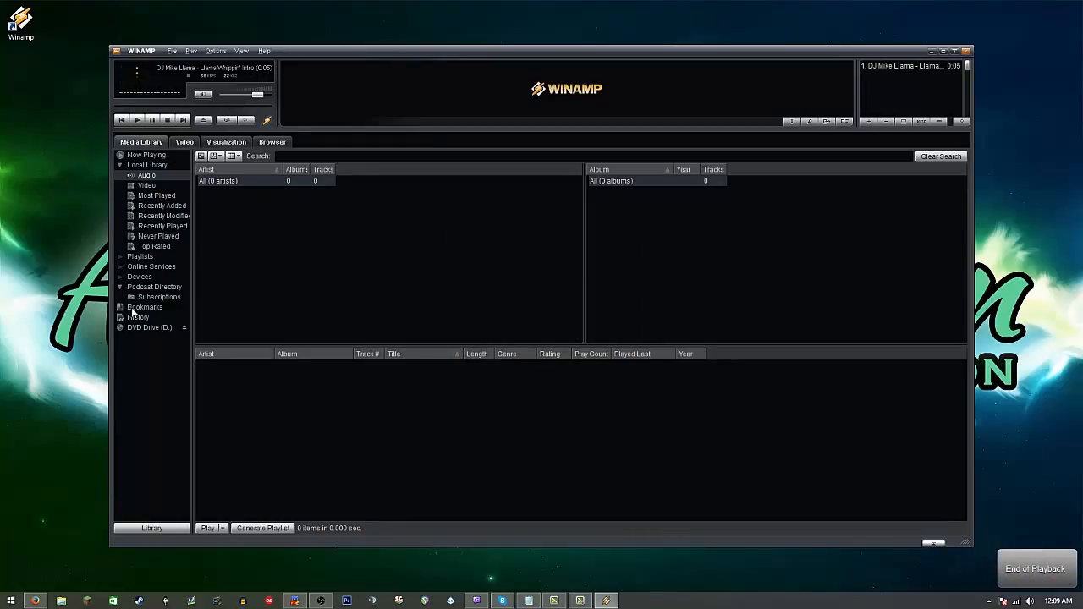
{"action": "left_click", "coordinate": [226, 142]}
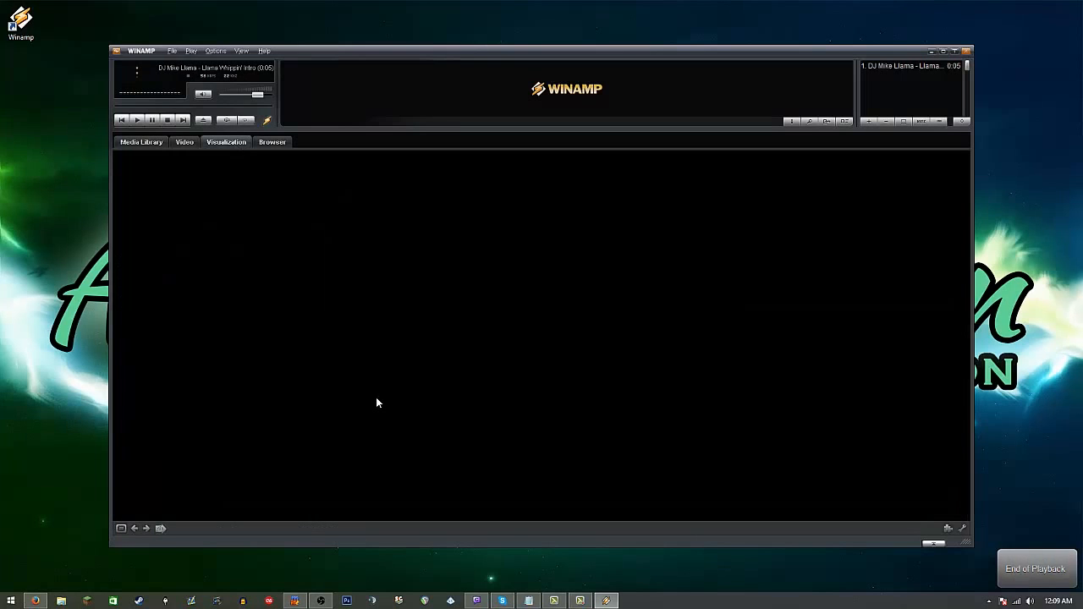
Step: Switch to Firefox, download the Classic Spectrum Analyzer visualization and launch its installer
{"action": "left_click", "coordinate": [36, 601]}
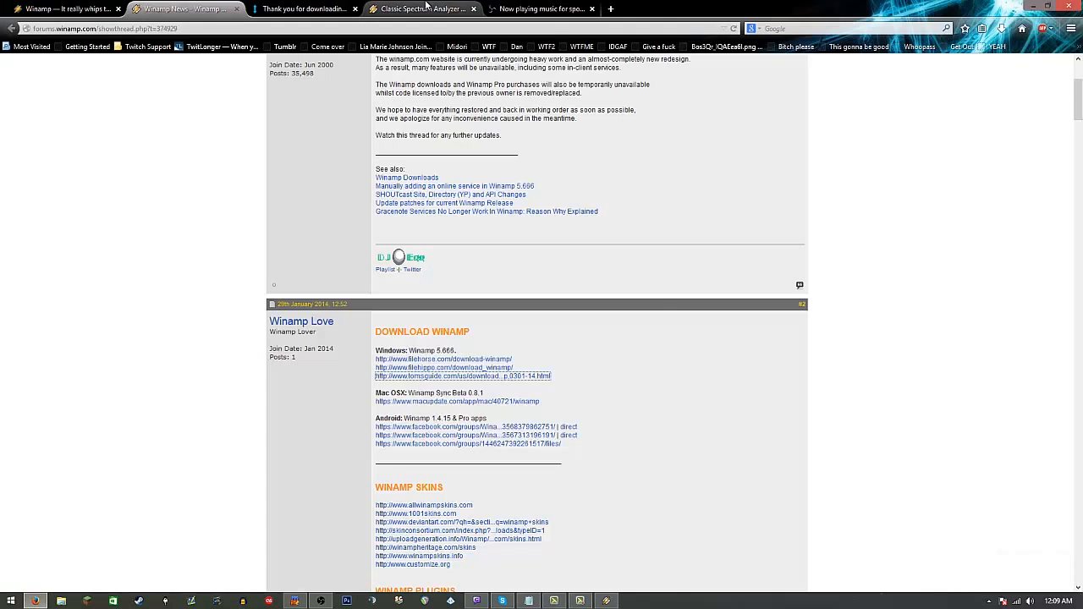
{"action": "left_click", "coordinate": [427, 7]}
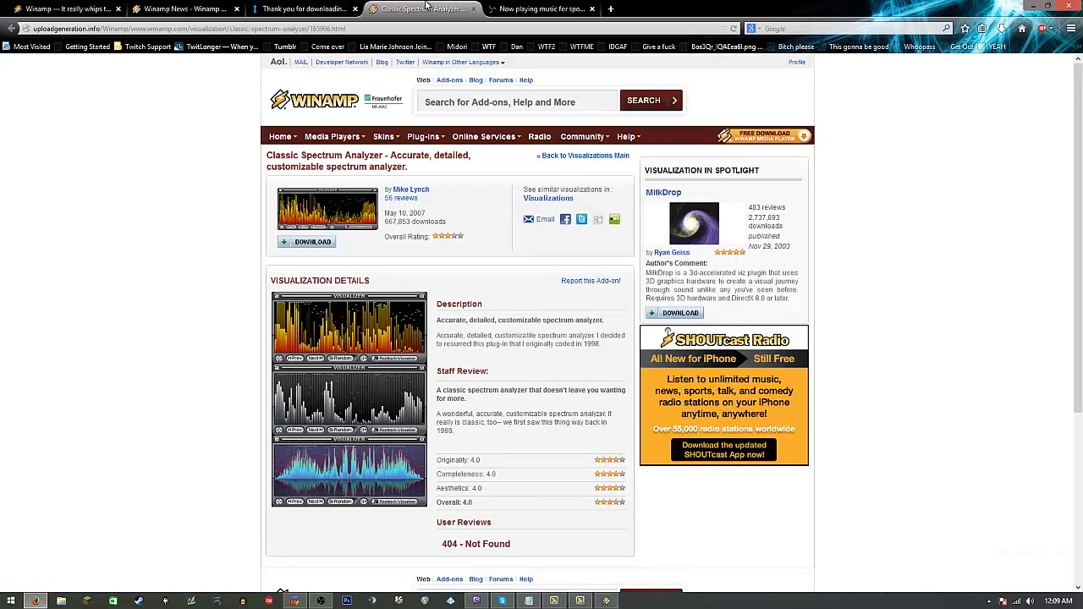
{"action": "left_click", "coordinate": [285, 243]}
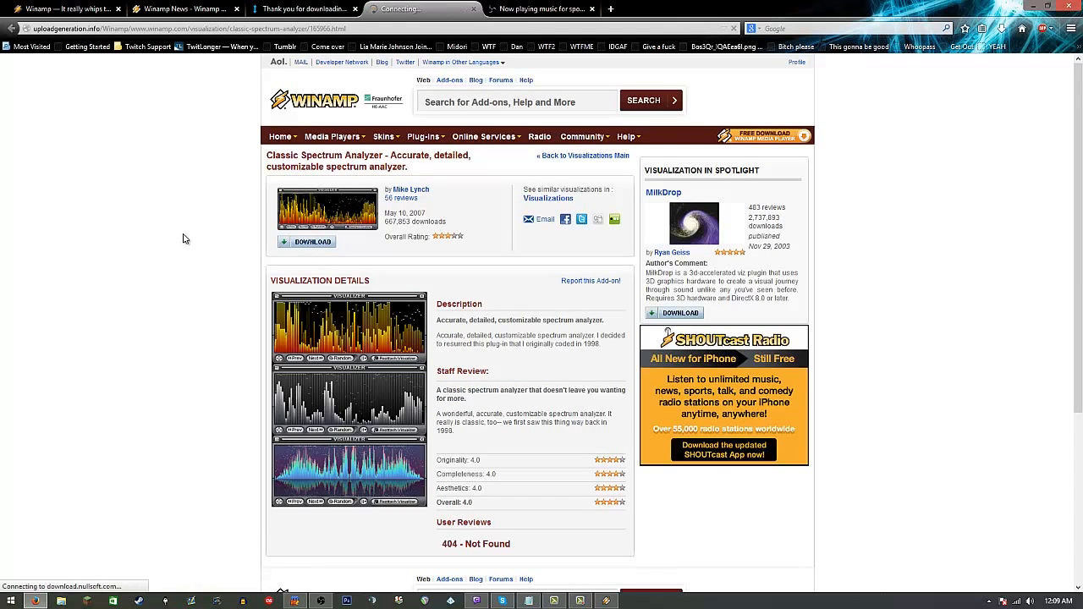
{"action": "left_click", "coordinate": [422, 163]}
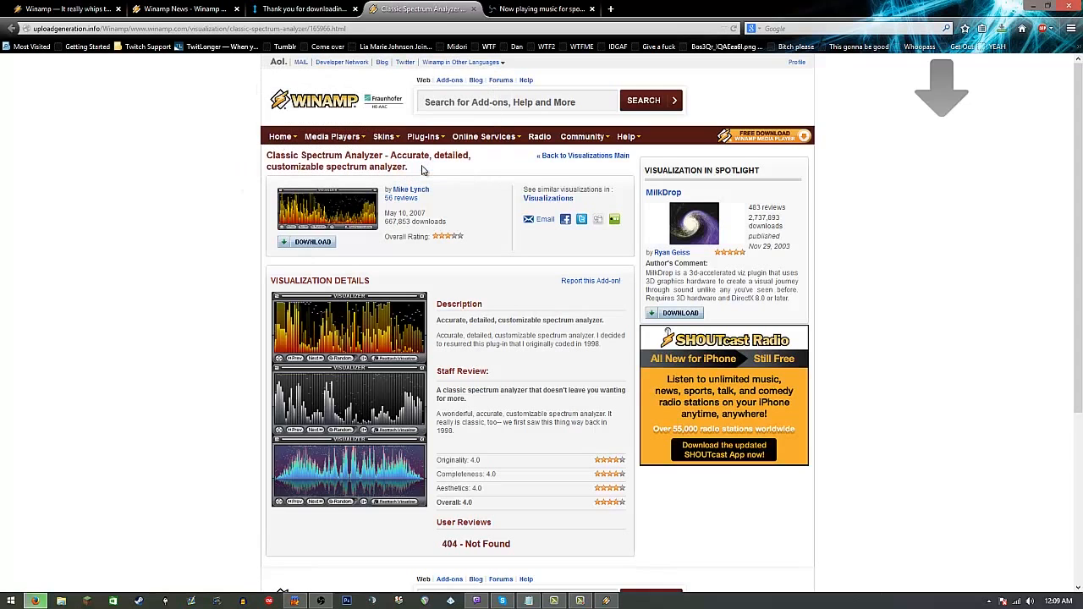
{"action": "left_click", "coordinate": [1001, 30]}
{"action": "left_click", "coordinate": [878, 86]}
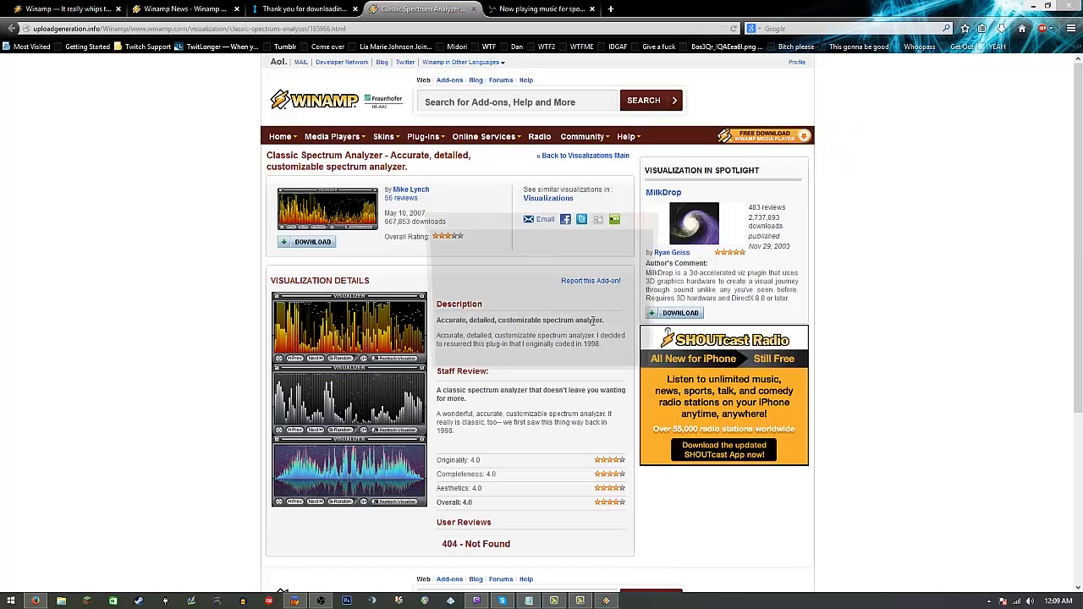
Step: Install Classic Spectrum Analyzer with its Sample Profiles, close the installer and return to Winamp
{"action": "left_click", "coordinate": [631, 367]}
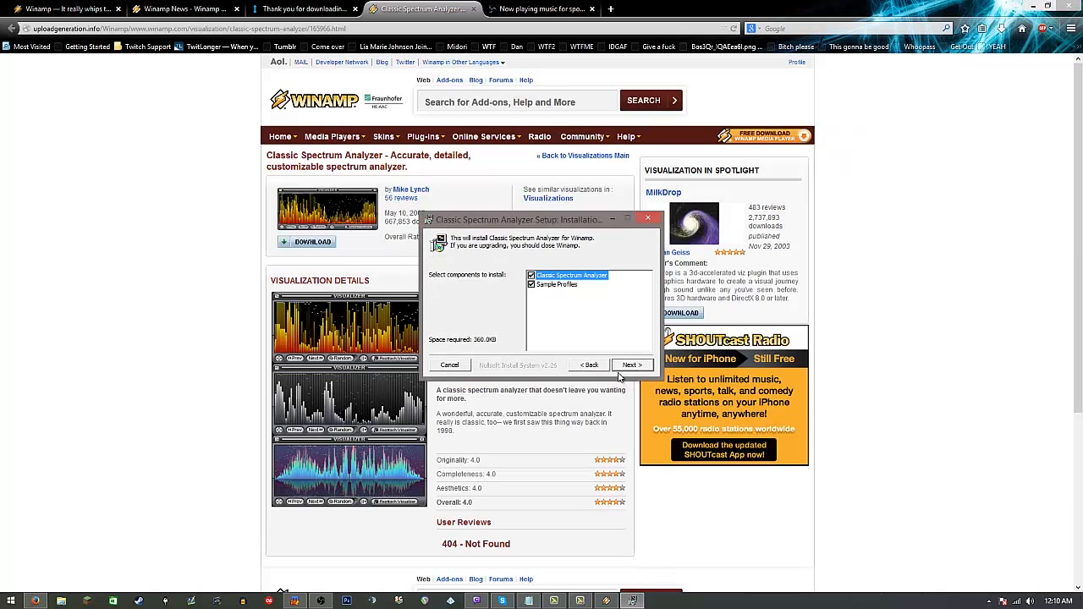
{"action": "left_click", "coordinate": [630, 366]}
{"action": "left_click", "coordinate": [630, 366]}
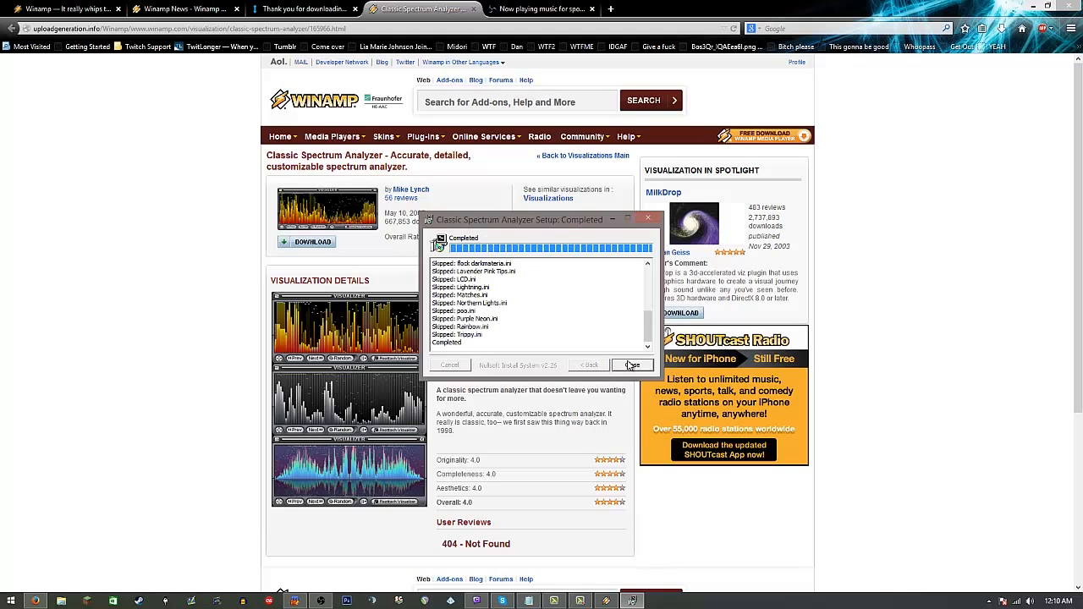
{"action": "left_click", "coordinate": [632, 365]}
{"action": "left_click", "coordinate": [1033, 6]}
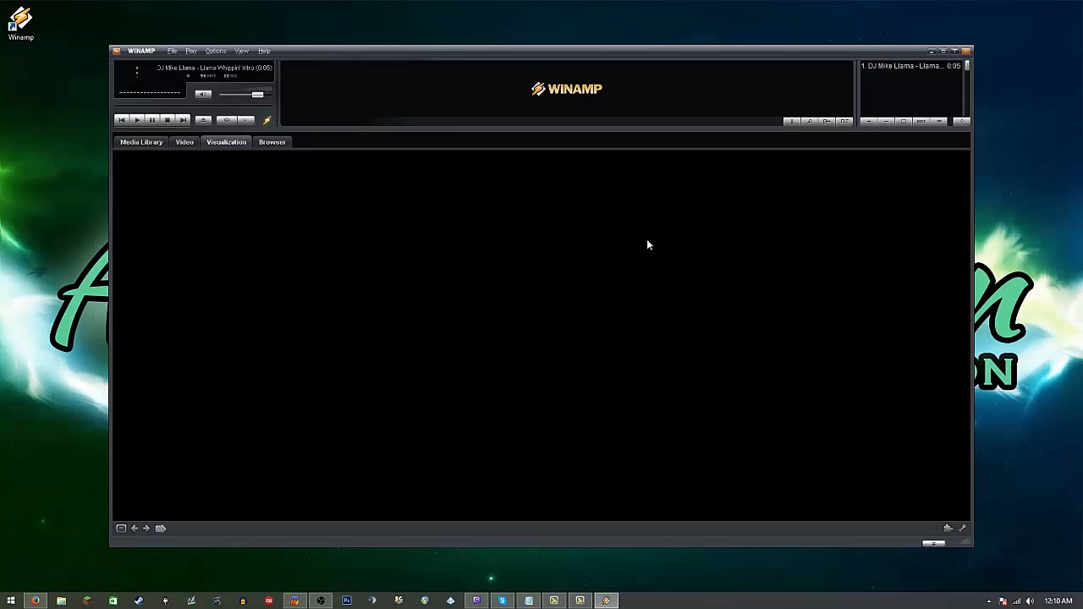
Step: Open the Music folder inside Stream Stuff in File Explorer, and remove the Llama Whippin' Intro track from Winamp's playlist
{"action": "left_click", "coordinate": [61, 601]}
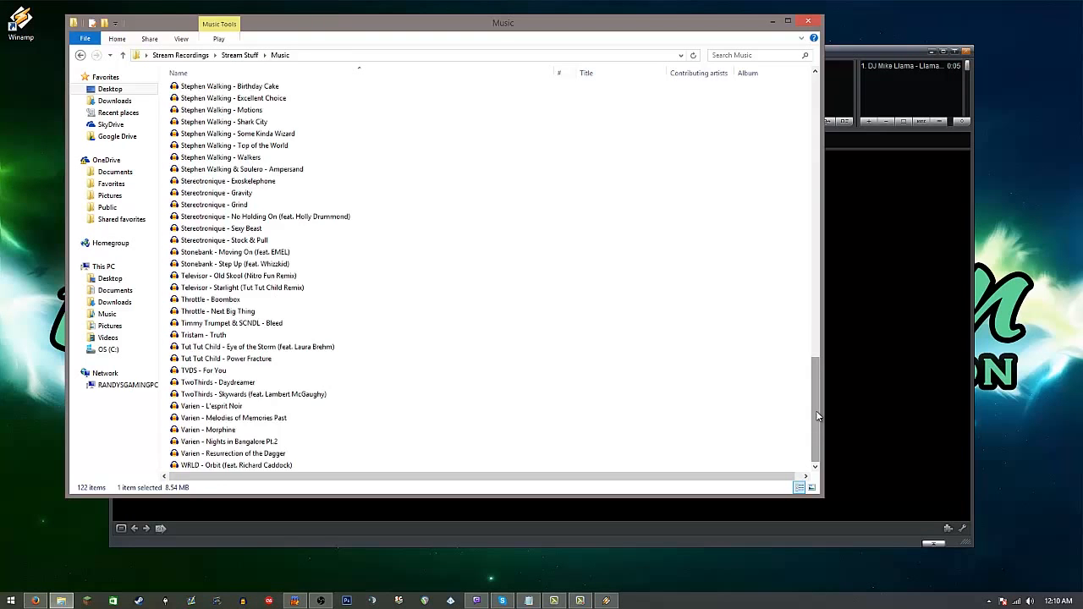
{"action": "scroll", "coordinate": [487, 279], "scroll_direction": "up", "scroll_amount": 15}
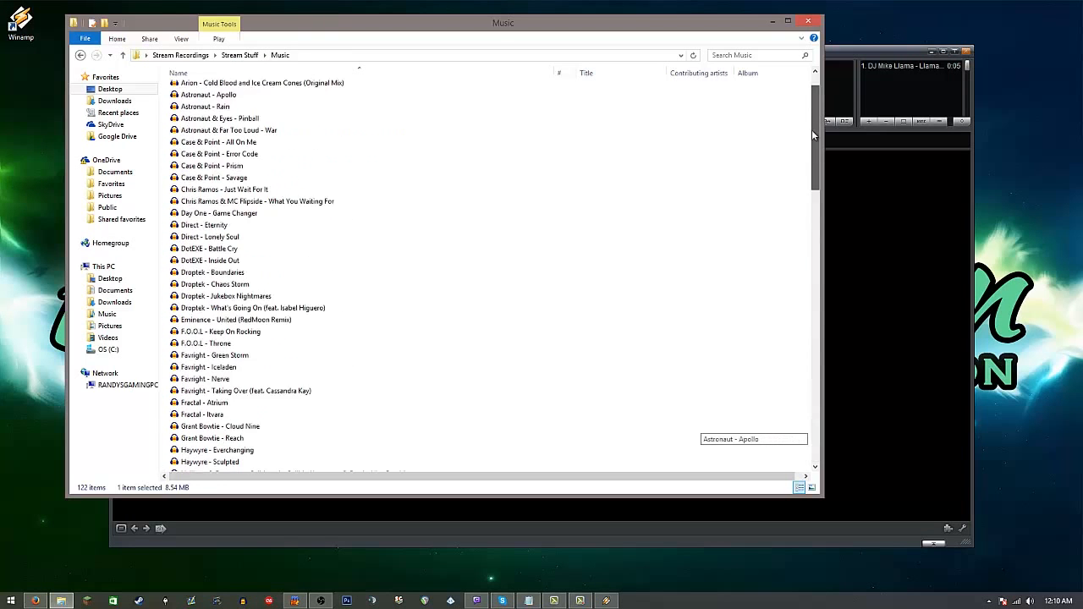
{"action": "left_click", "coordinate": [905, 67]}
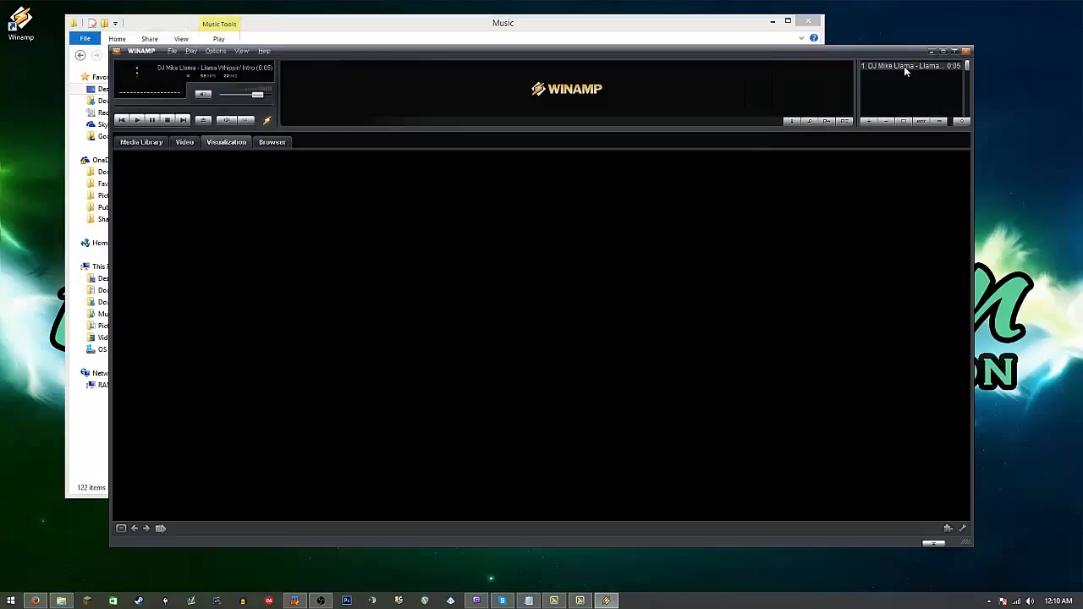
{"action": "key", "text": "Delete"}
Step: Add all songs from the Stream Stuff Music folder to Winamp's playlist
{"action": "left_click", "coordinate": [611, 19]}
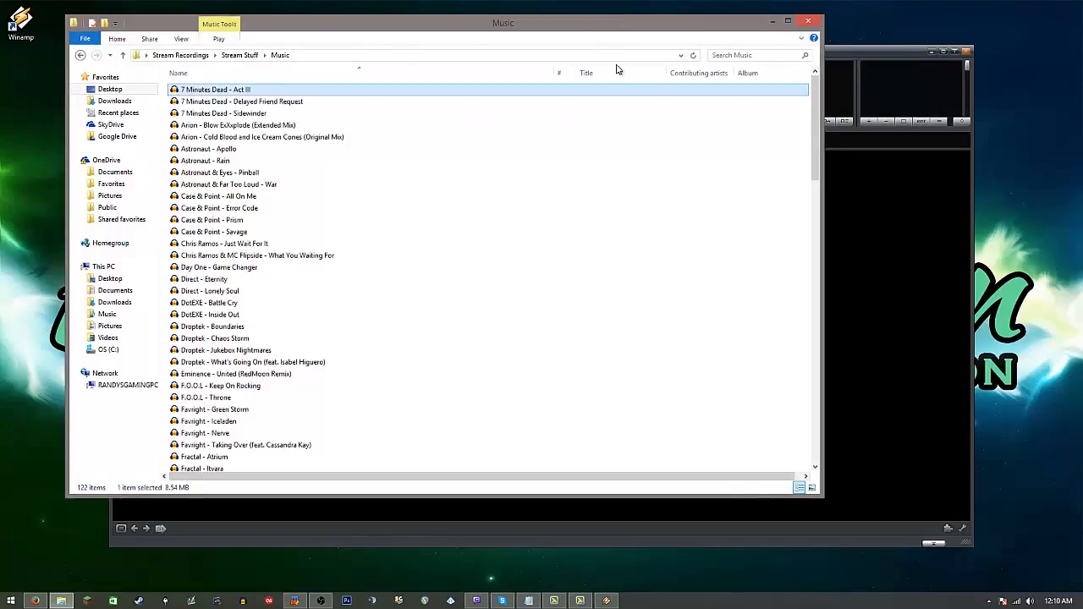
{"action": "left_click_drag", "start_coordinate": [815, 127], "coordinate": [834, 425]}
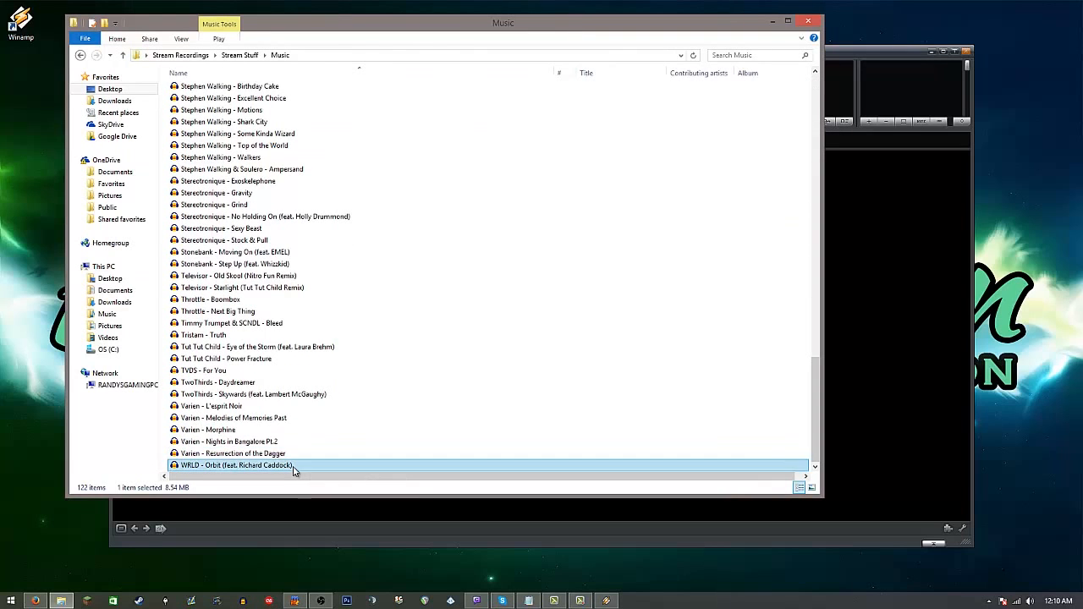
{"action": "key", "text": "ctrl+a"}
{"action": "left_click_drag", "start_coordinate": [287, 294], "coordinate": [915, 89]}
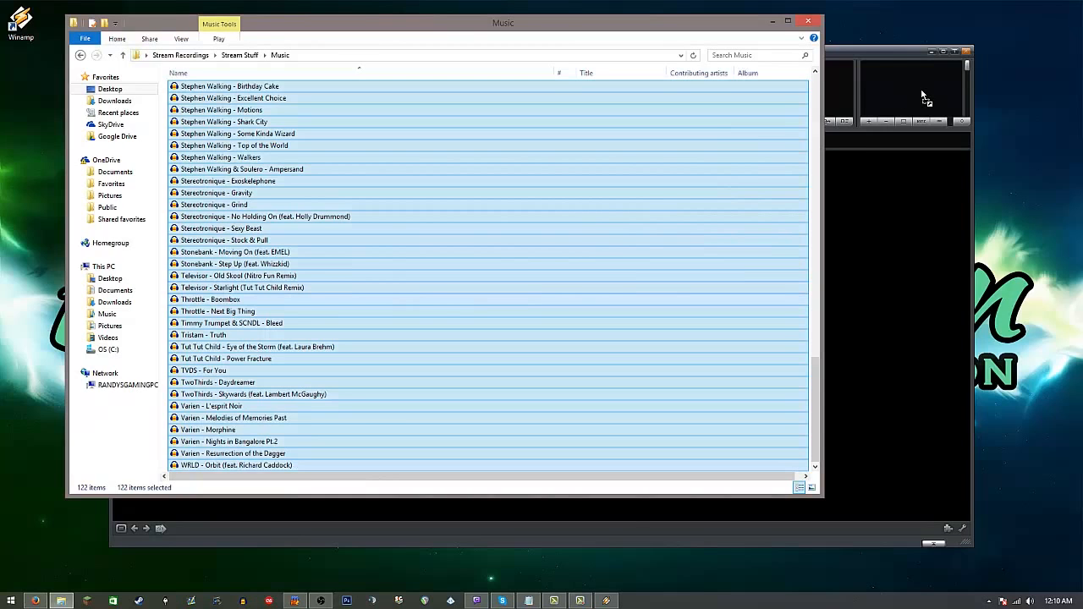
{"action": "left_click_drag", "start_coordinate": [923, 97], "coordinate": [920, 89]}
{"action": "left_click", "coordinate": [928, 228]}
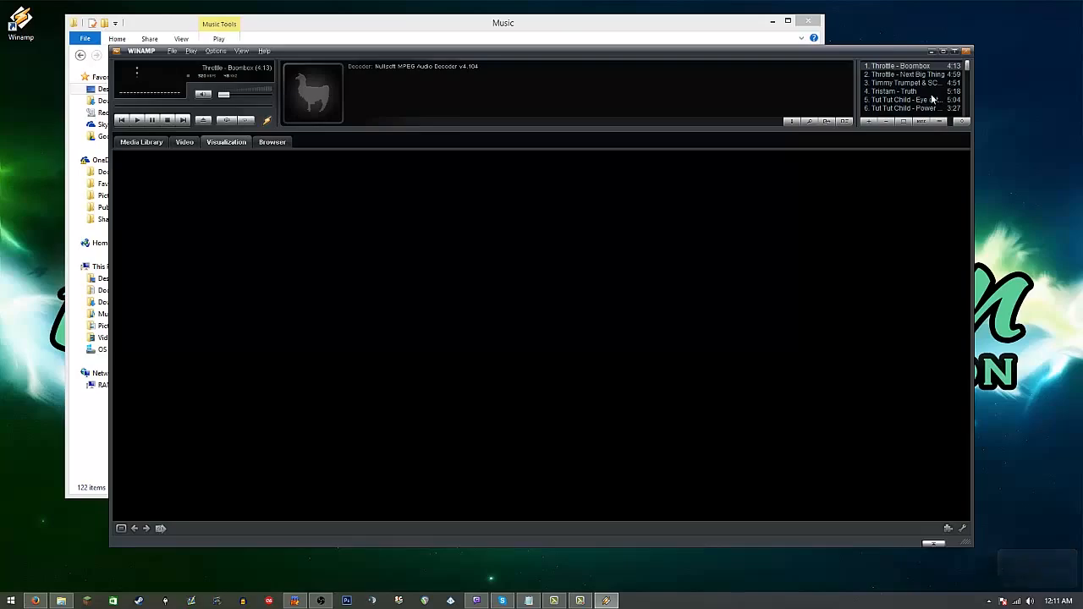
Step: Play the playlist's first song, Throttle - Boombox, and start Classic Spectrum Analyzer as the visualization plug-in in Winamp's preferences
{"action": "double_click", "coordinate": [902, 68]}
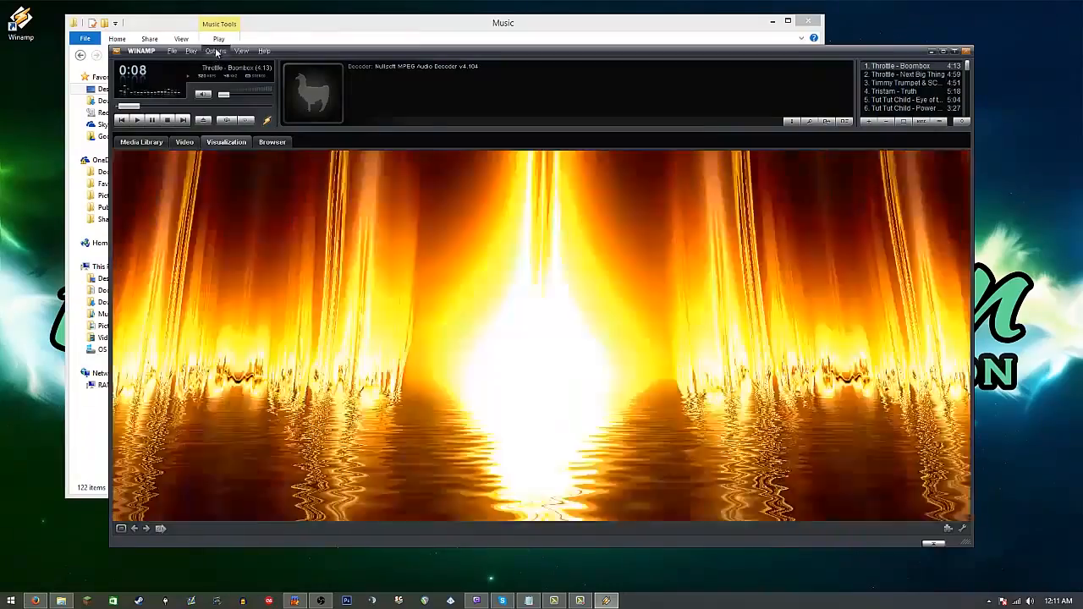
{"action": "left_click", "coordinate": [215, 51]}
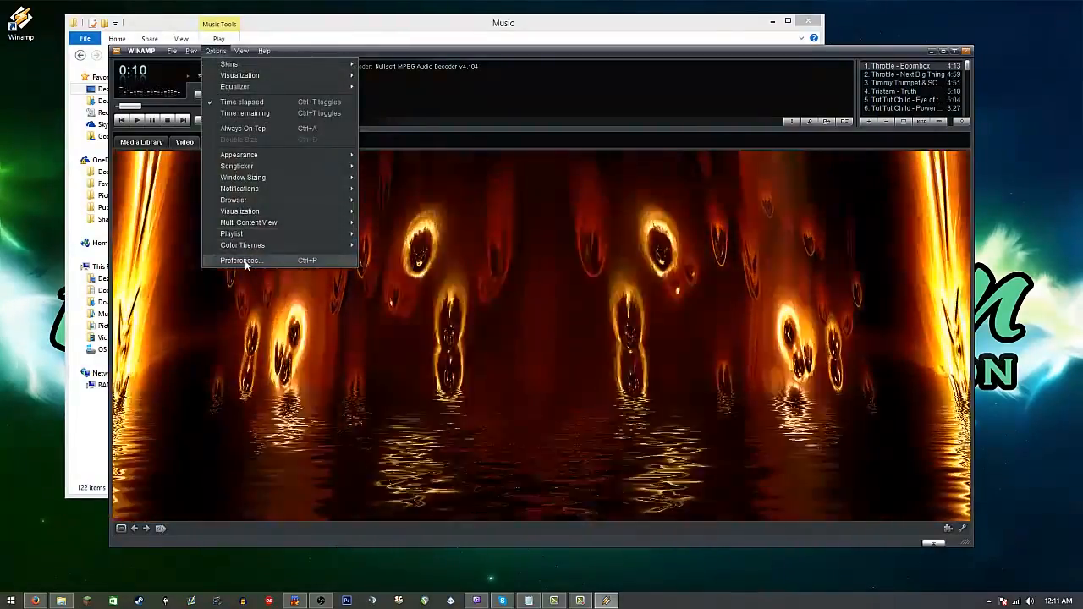
{"action": "left_click", "coordinate": [241, 260]}
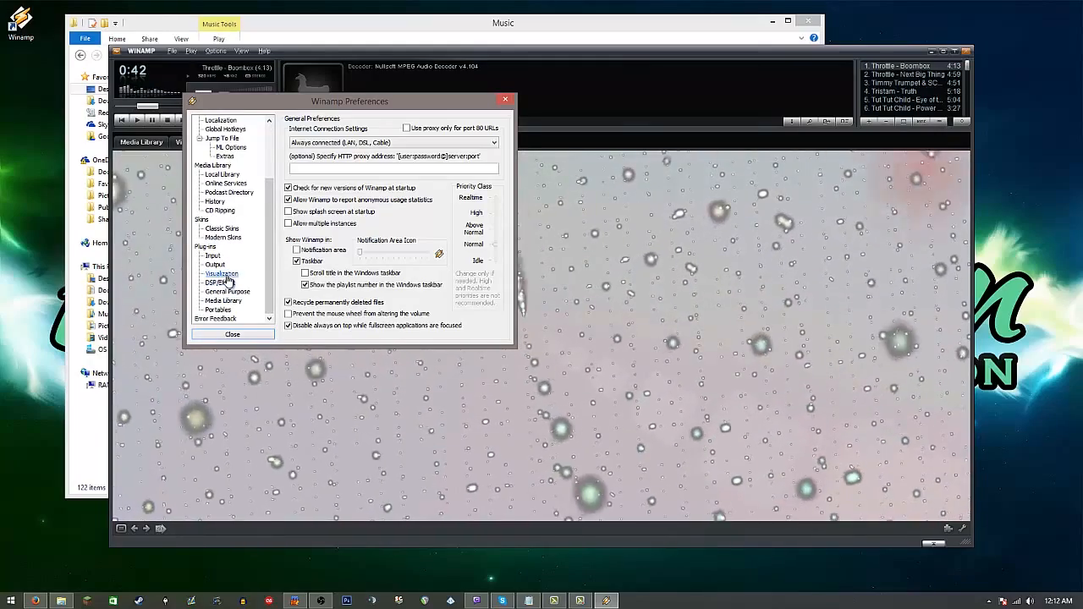
{"action": "left_click", "coordinate": [221, 274]}
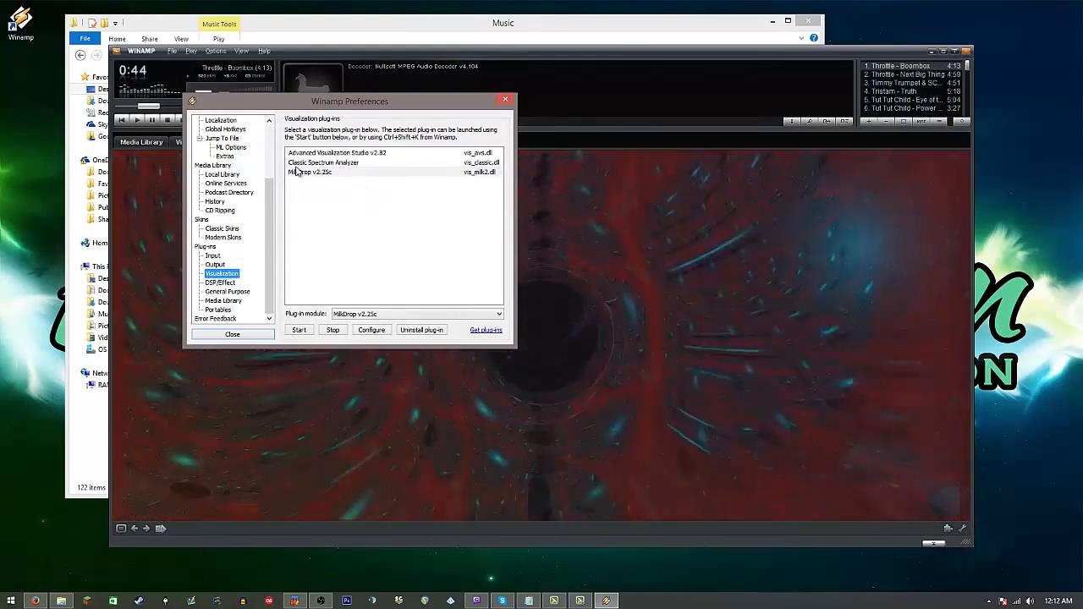
{"action": "double_click", "coordinate": [338, 163]}
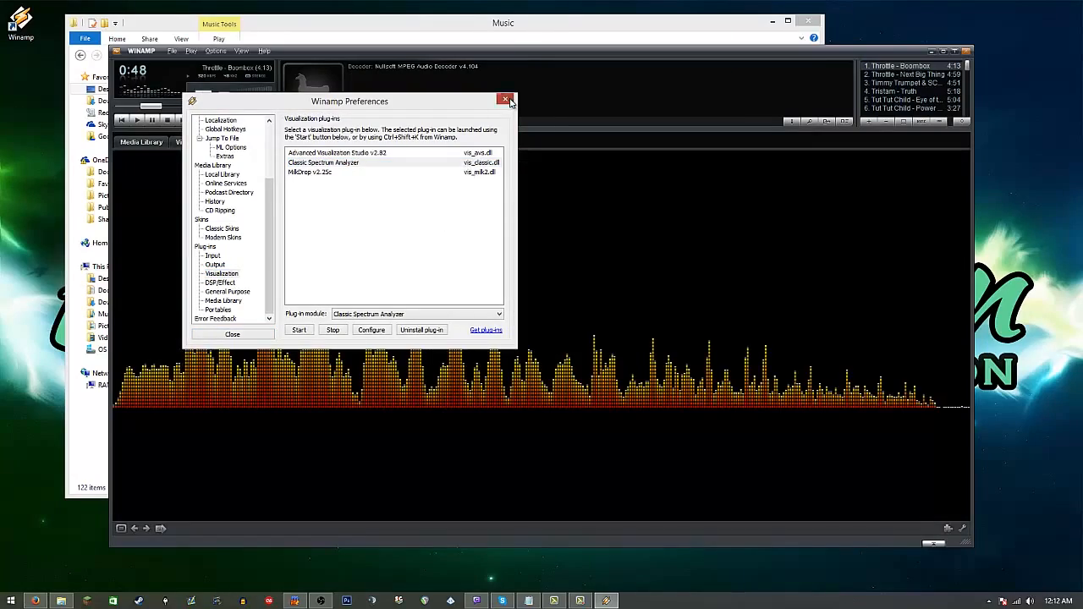
{"action": "left_click", "coordinate": [505, 100]}
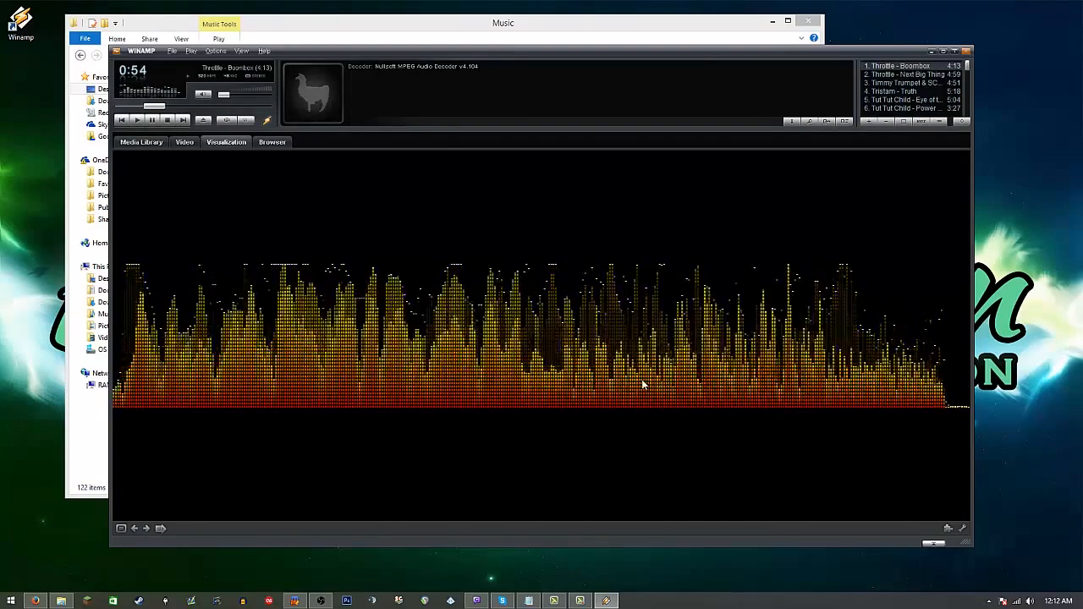
Step: Open the Classic Spectrum Analyzer properties and move the dialog aside to uncover the visualization
{"action": "right_click", "coordinate": [492, 318]}
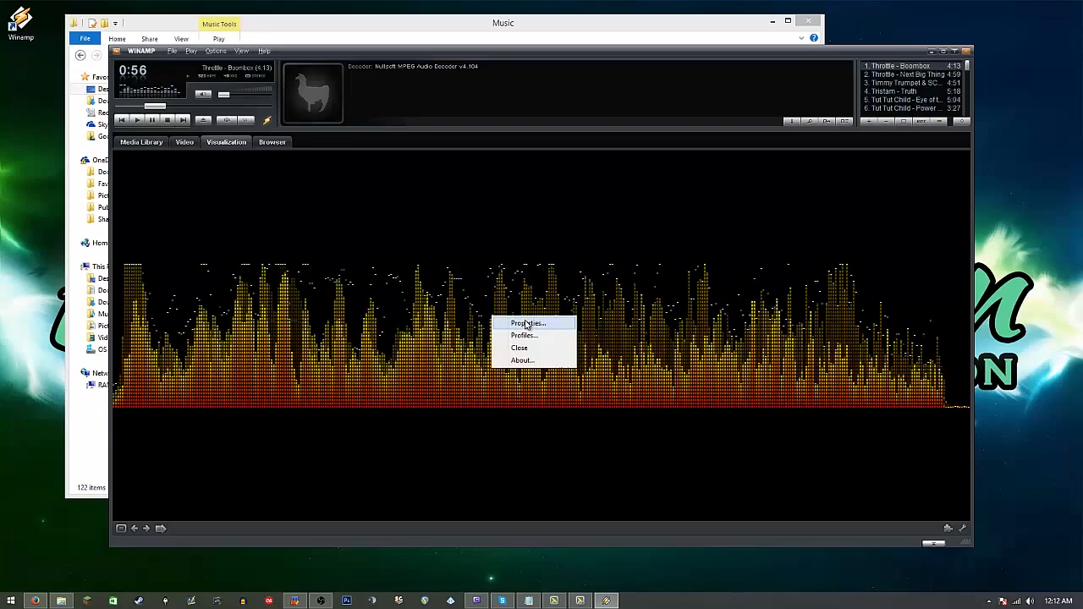
{"action": "left_click", "coordinate": [526, 323]}
{"action": "left_click_drag", "start_coordinate": [578, 93], "coordinate": [884, 242]}
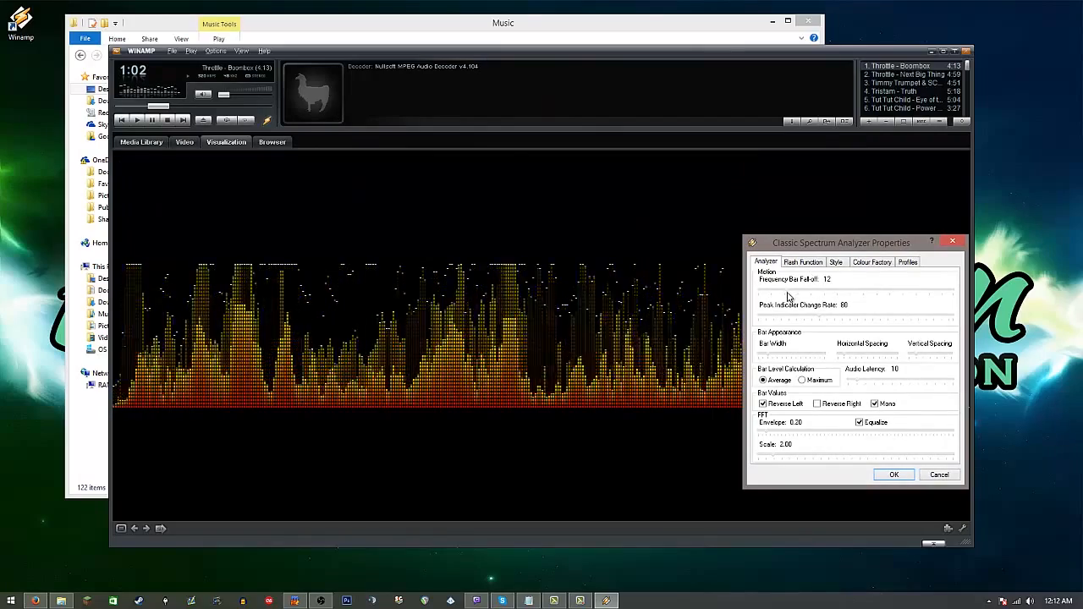
Step: Set the analyzer's frequency bar fall-off to 35 and its peak indicator change rate to 1
{"action": "left_click_drag", "start_coordinate": [787, 295], "coordinate": [962, 293]}
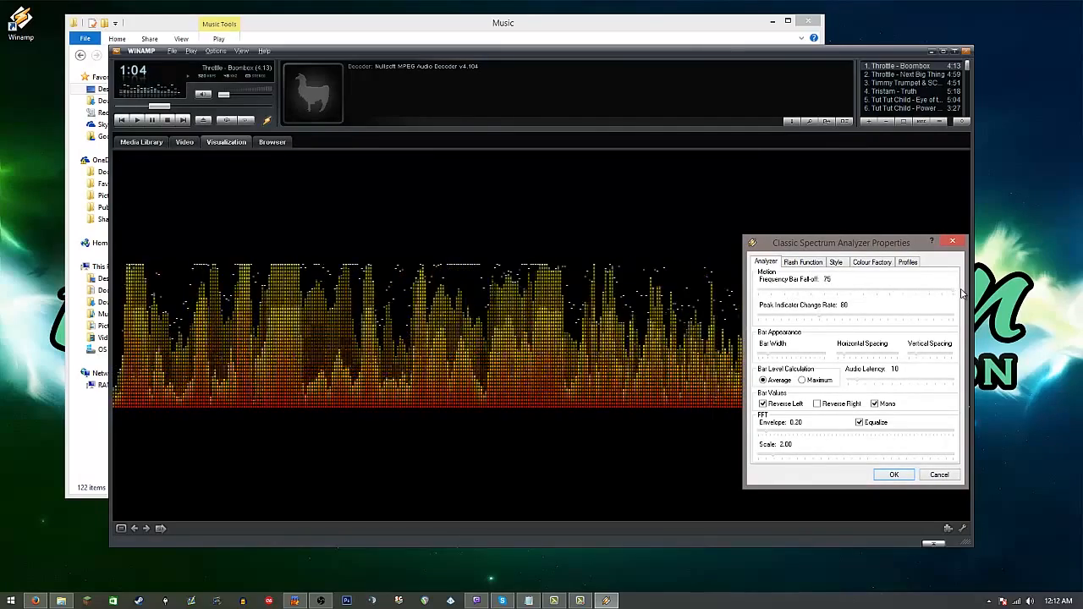
{"action": "left_click_drag", "start_coordinate": [962, 294], "coordinate": [847, 292]}
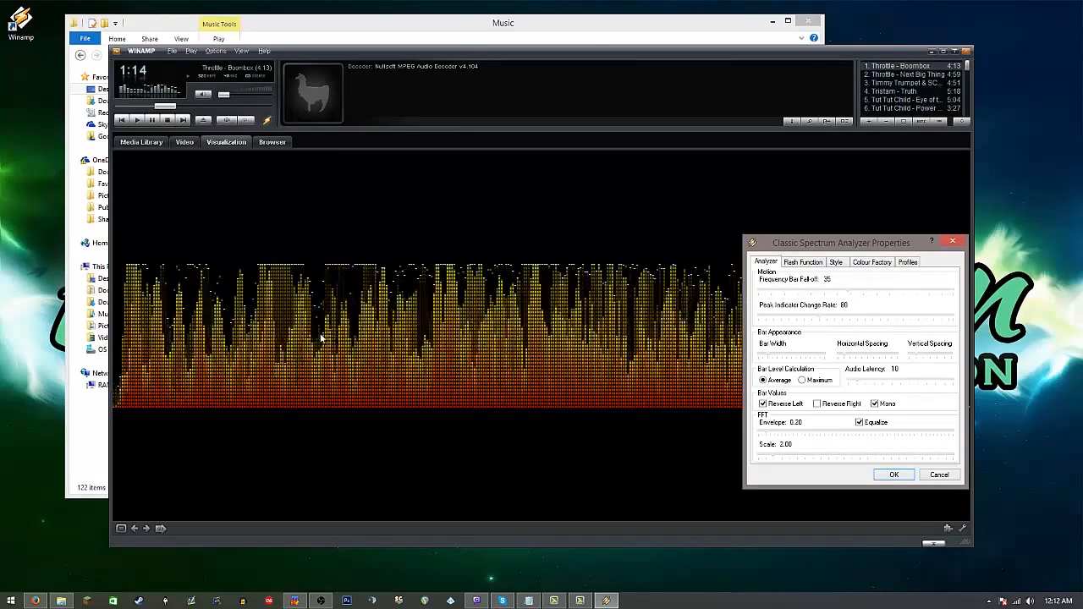
{"action": "left_click_drag", "start_coordinate": [820, 320], "coordinate": [760, 320]}
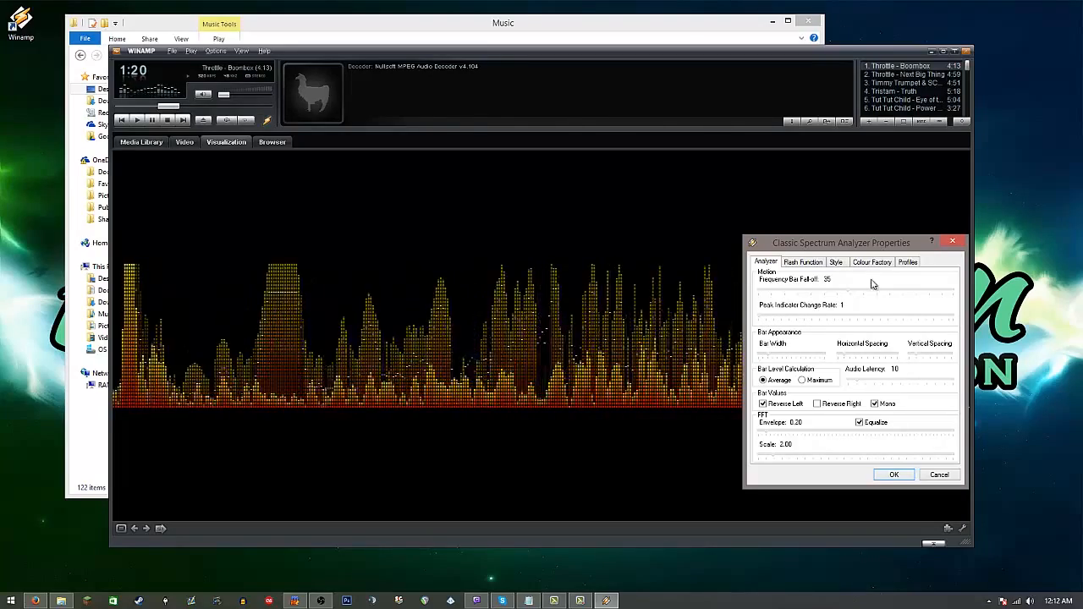
Step: Try several saved analyzer profiles, including Classic LED, Aurora Borealis and Lavender Pink Tips, and load Northern Lights
{"action": "left_click", "coordinate": [907, 263]}
{"action": "left_click", "coordinate": [814, 338]}
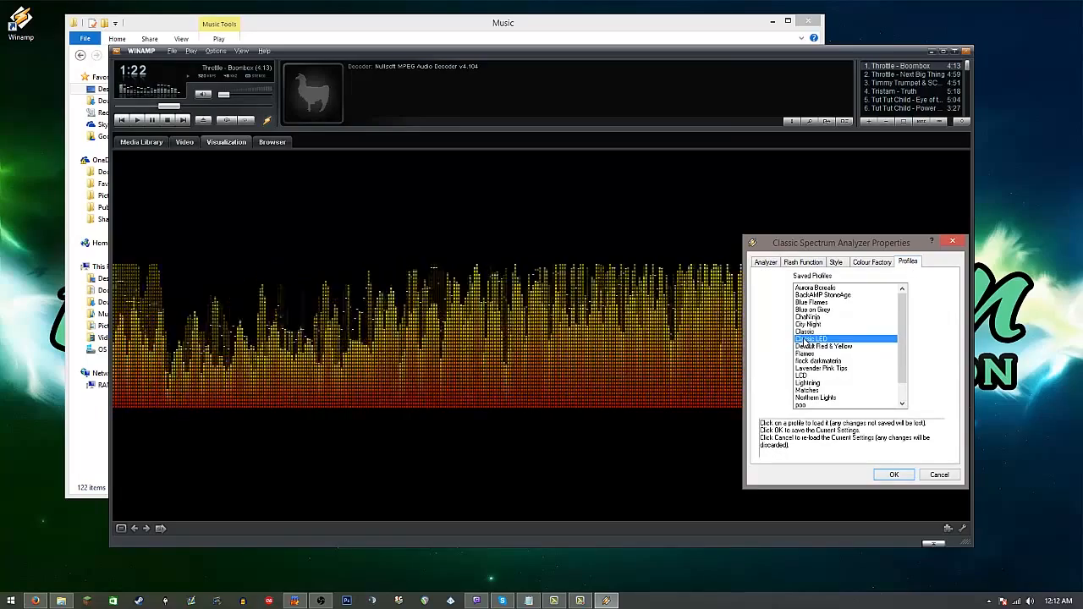
{"action": "left_click", "coordinate": [813, 324]}
{"action": "left_click", "coordinate": [815, 295]}
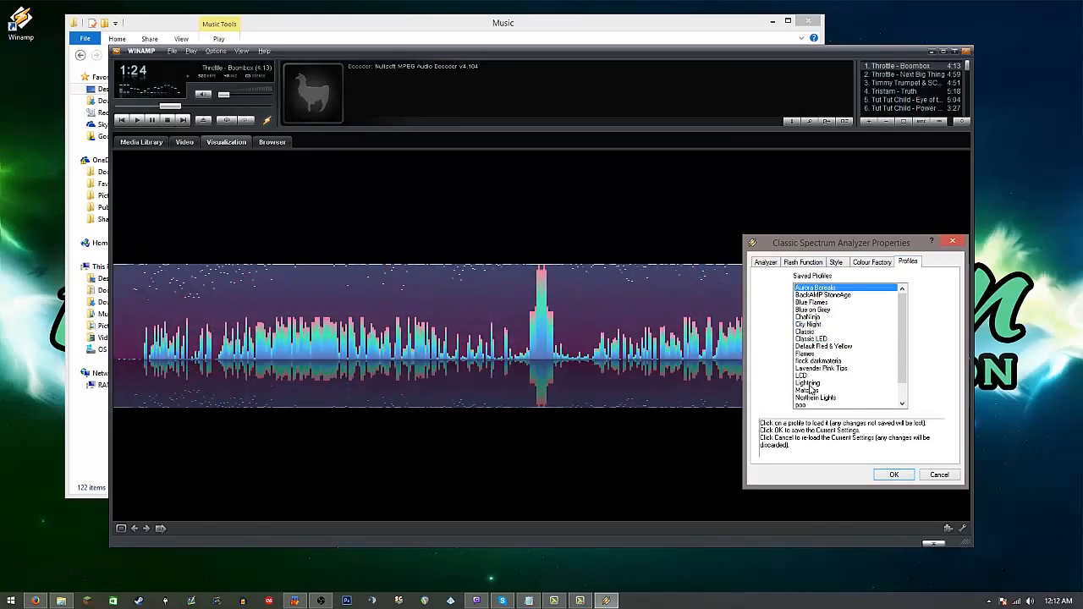
{"action": "left_click", "coordinate": [810, 375]}
{"action": "left_click", "coordinate": [810, 382]}
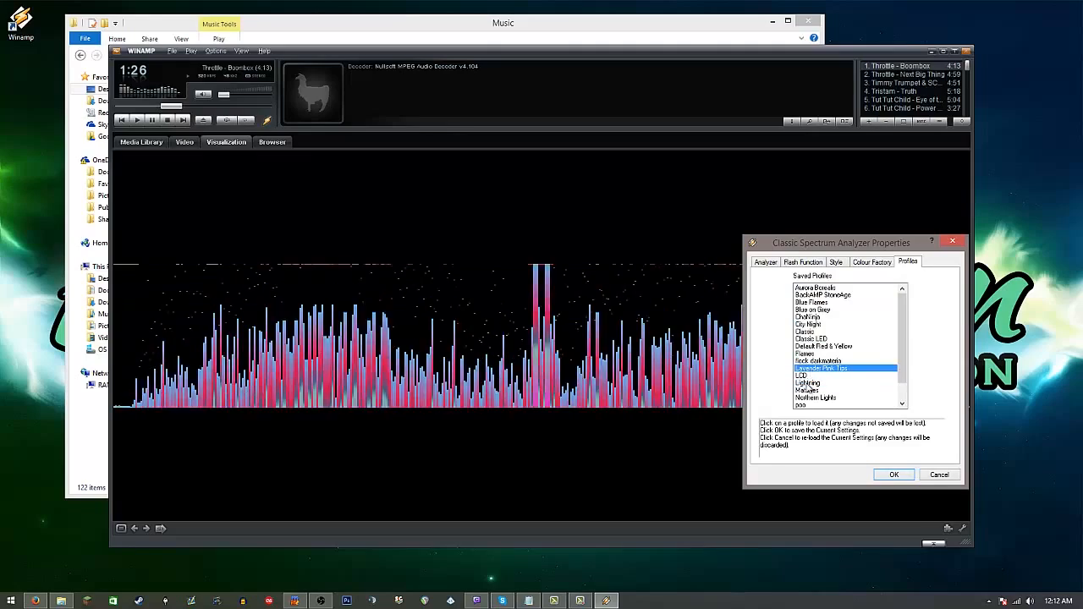
{"action": "left_click", "coordinate": [811, 375]}
{"action": "left_click", "coordinate": [808, 390]}
{"action": "left_click", "coordinate": [816, 398]}
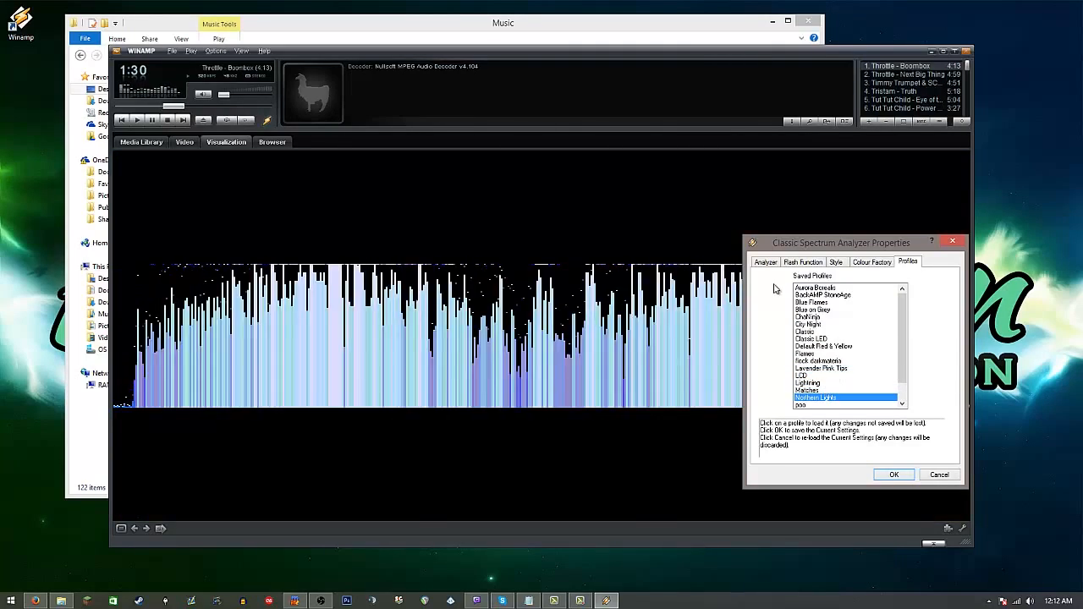
Step: Set the frequency bar fall-off to 35 and peak indicator change rate to 3, and increase the bar width and horizontal spacing
{"action": "left_click", "coordinate": [765, 263]}
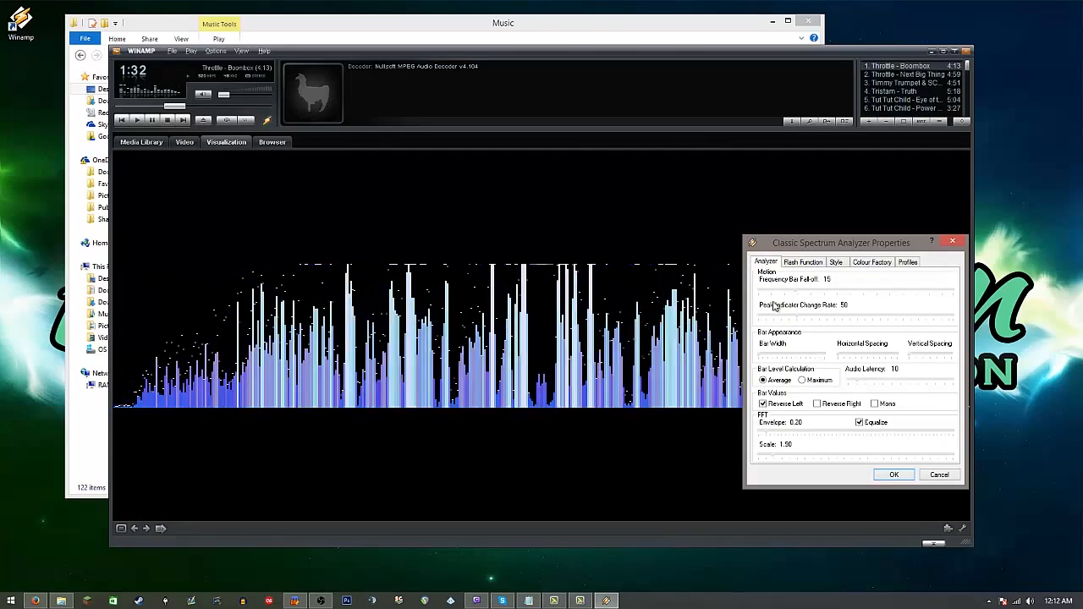
{"action": "left_click_drag", "start_coordinate": [795, 292], "coordinate": [843, 295]}
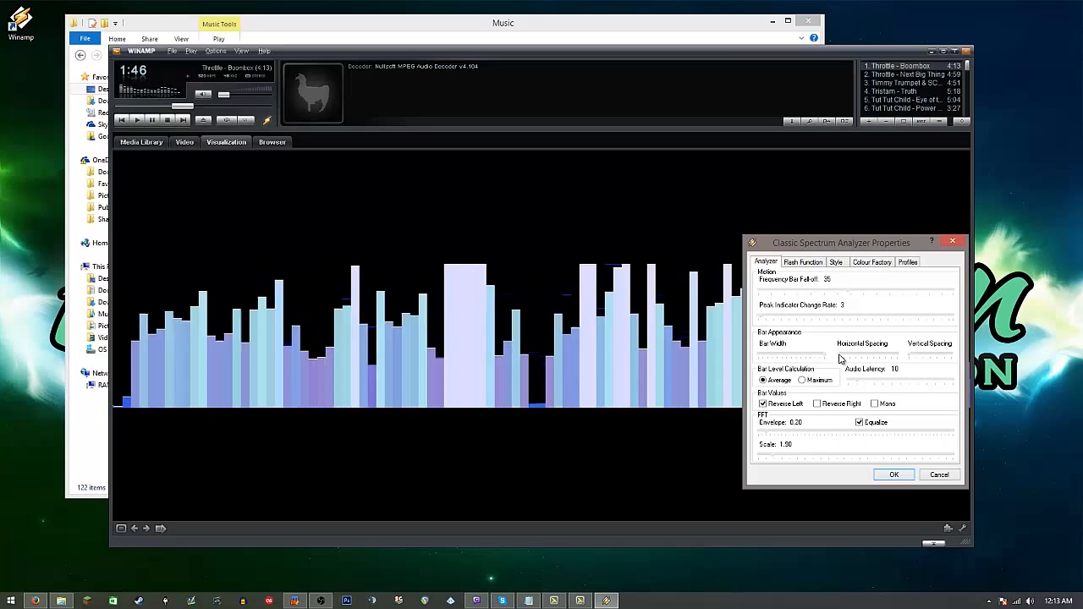
{"action": "left_click_drag", "start_coordinate": [829, 248], "coordinate": [896, 158]}
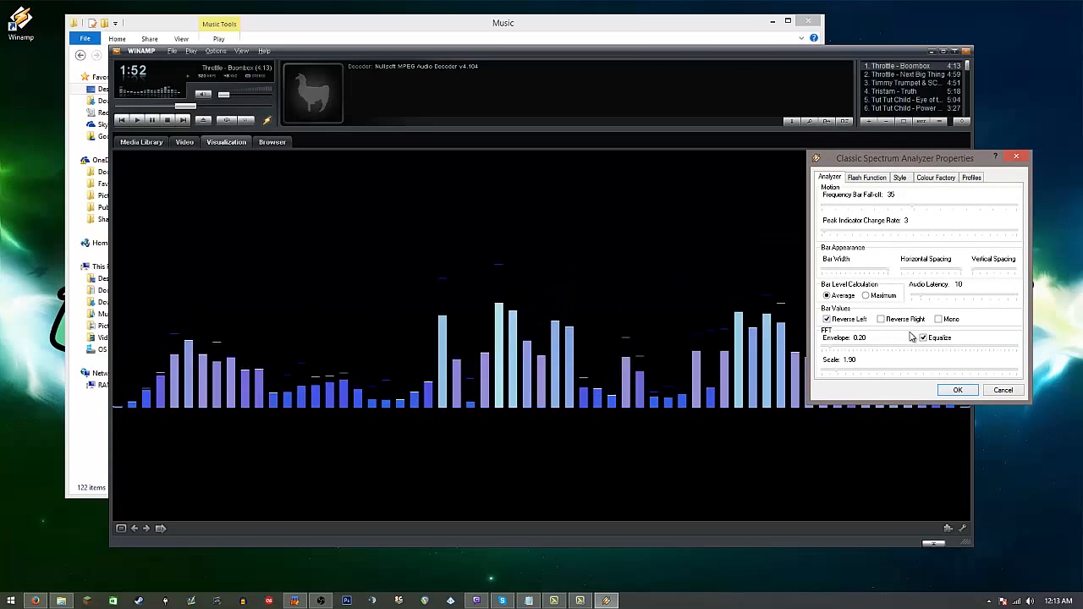
Step: Set the analyzer's audio latency to 34, FFT envelope to 2.99 and scale to 3.20, and save the properties
{"action": "left_click", "coordinate": [923, 297]}
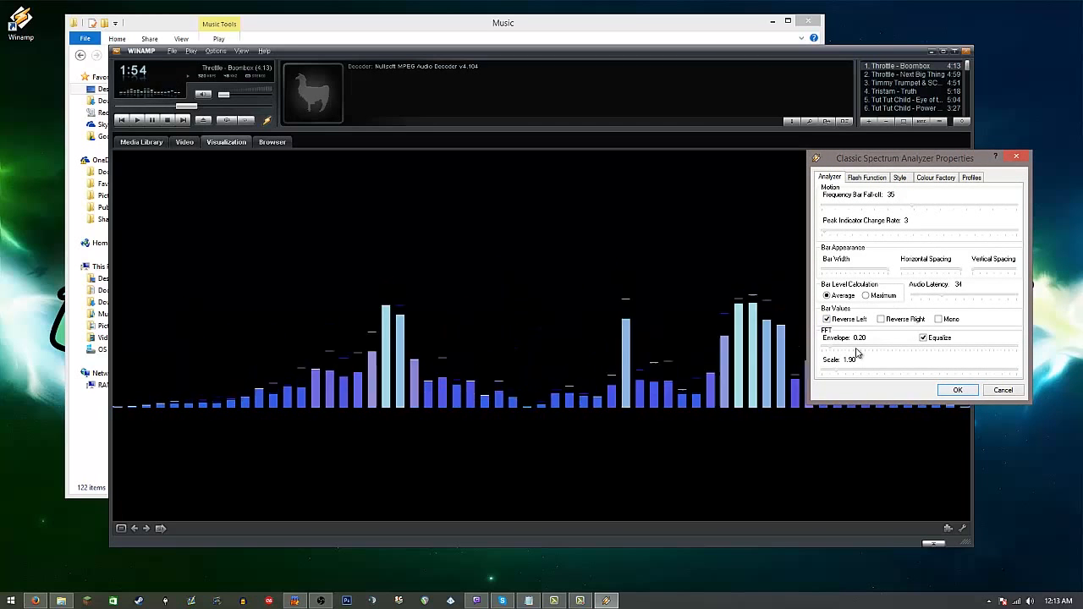
{"action": "left_click_drag", "start_coordinate": [831, 348], "coordinate": [799, 349]}
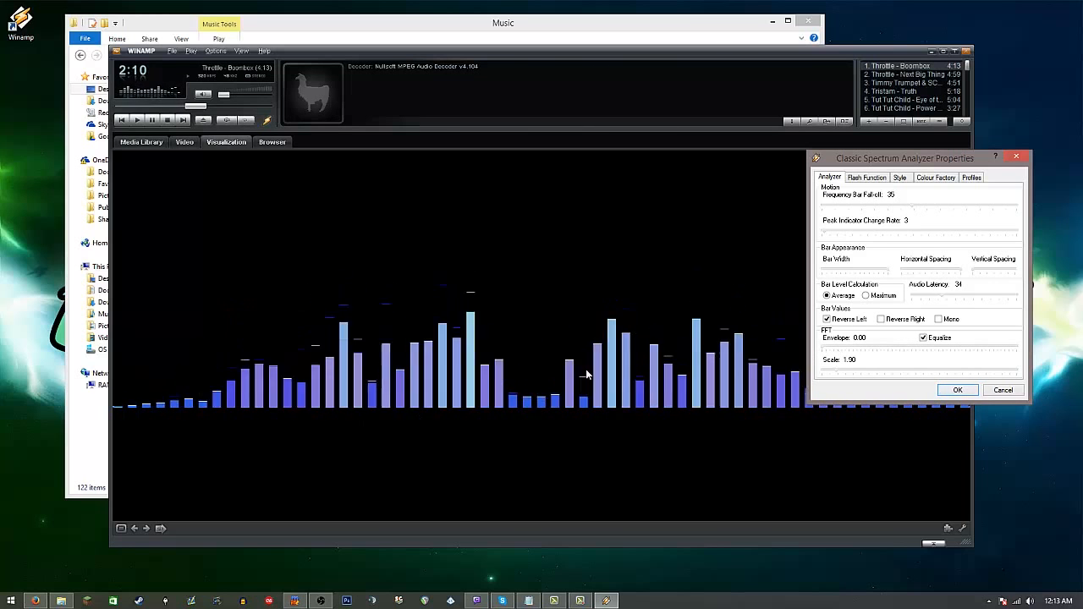
{"action": "left_click_drag", "start_coordinate": [825, 350], "coordinate": [939, 352]}
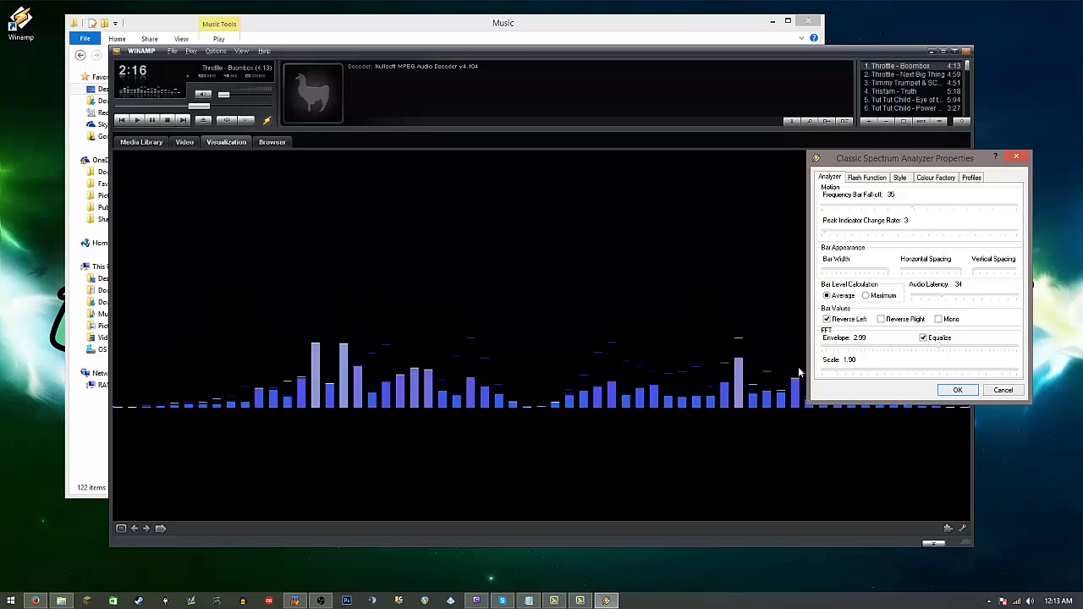
{"action": "left_click_drag", "start_coordinate": [841, 373], "coordinate": [894, 373]}
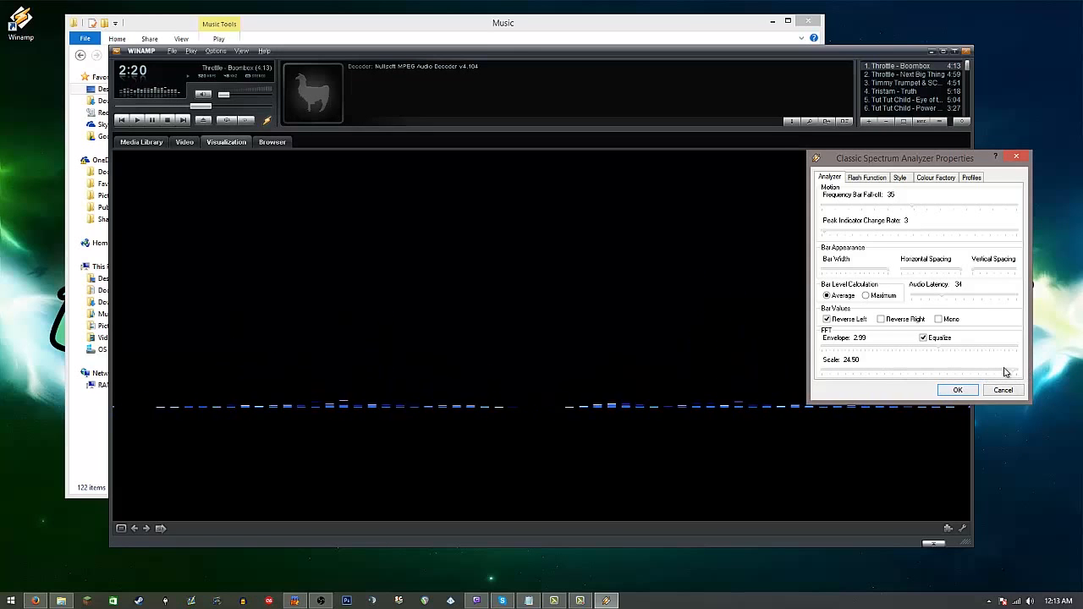
{"action": "left_click_drag", "start_coordinate": [810, 376], "coordinate": [849, 376]}
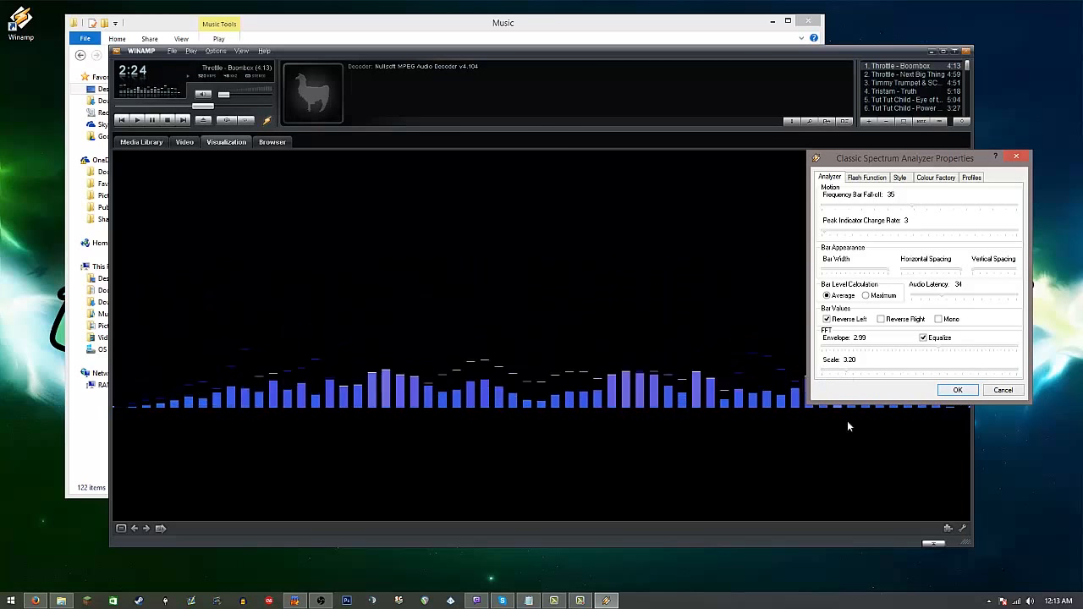
{"action": "left_click", "coordinate": [957, 390]}
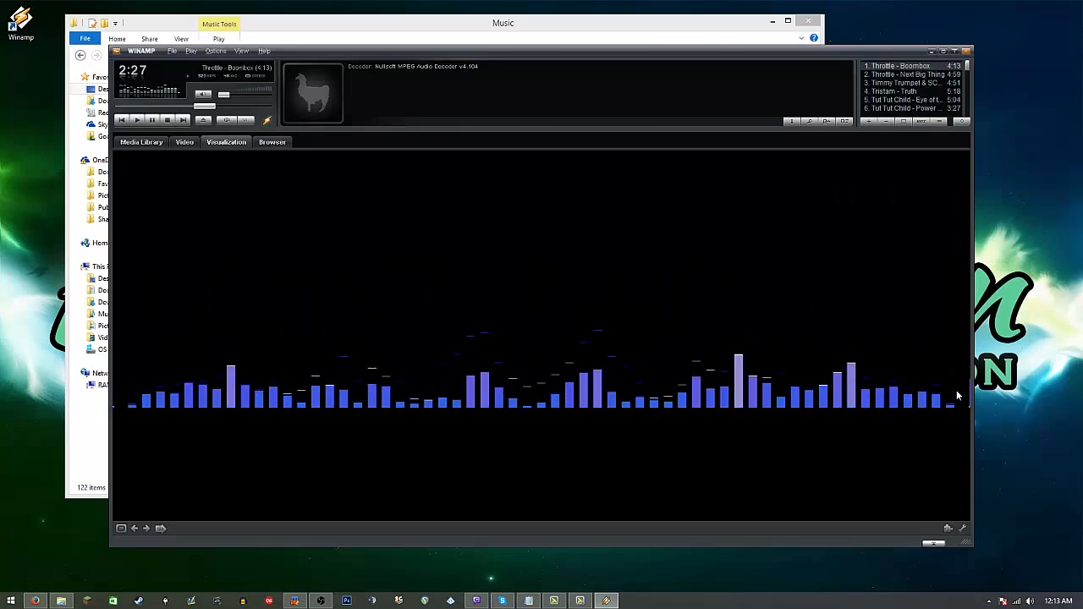
Step: Switch to Open Broadcaster Software and arrange its reduced window beside a smaller Winamp window on the desktop
{"action": "left_click", "coordinate": [321, 601]}
{"action": "left_click_drag", "start_coordinate": [544, 108], "coordinate": [654, 69]}
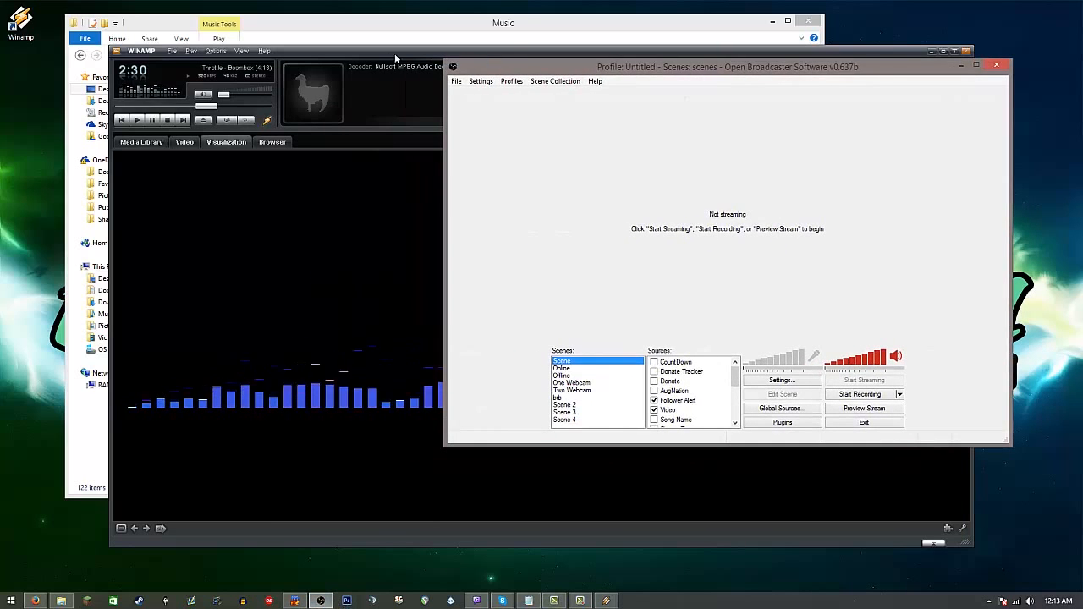
{"action": "left_click_drag", "start_coordinate": [382, 53], "coordinate": [277, 16]}
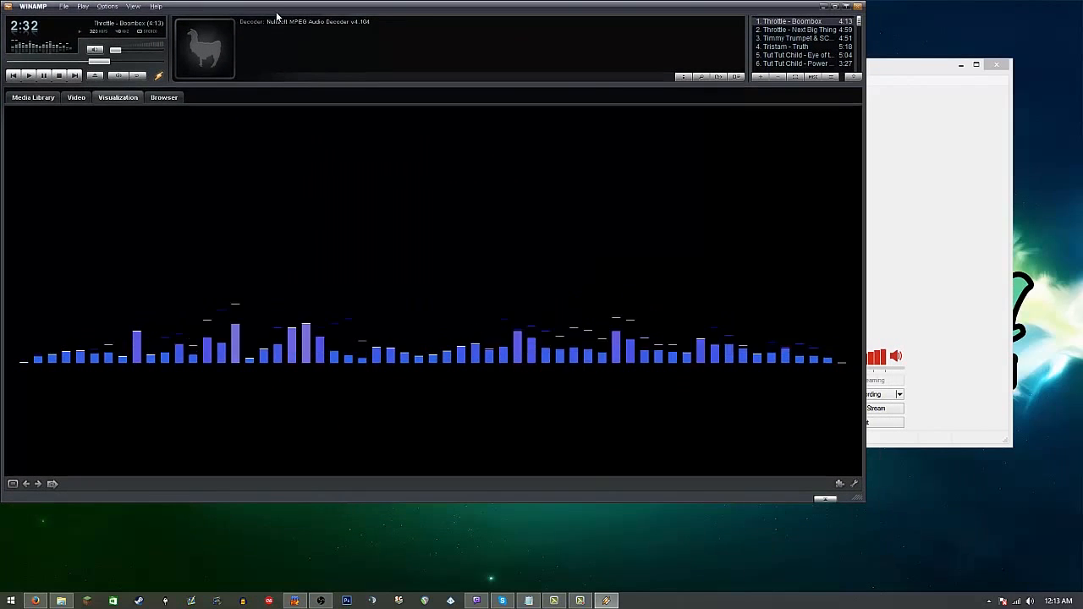
{"action": "left_click", "coordinate": [921, 294]}
{"action": "left_click_drag", "start_coordinate": [622, 68], "coordinate": [670, 191]}
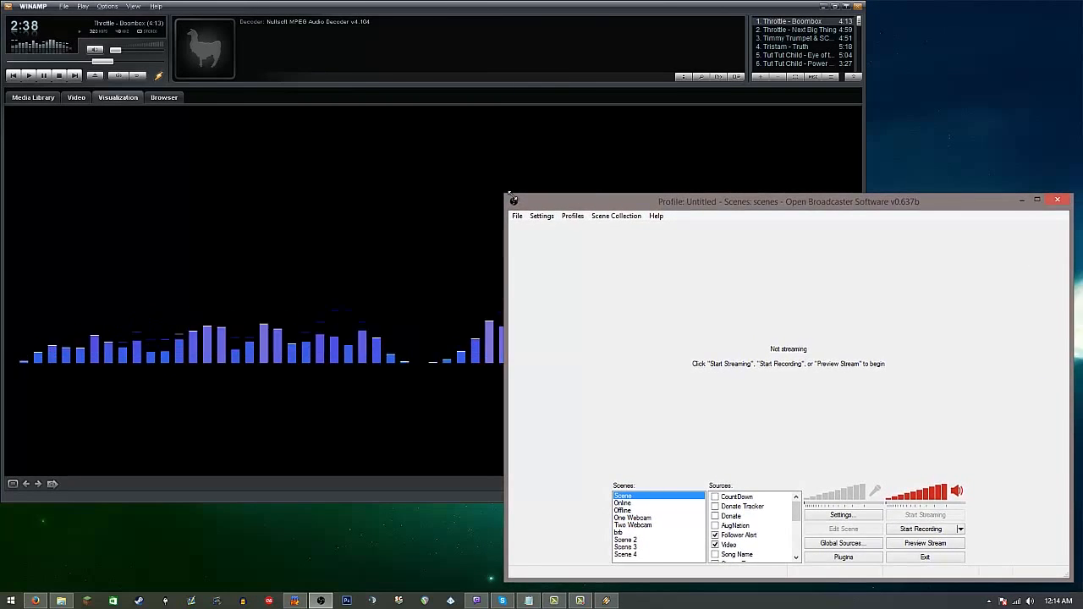
{"action": "left_click_drag", "start_coordinate": [526, 201], "coordinate": [673, 262]}
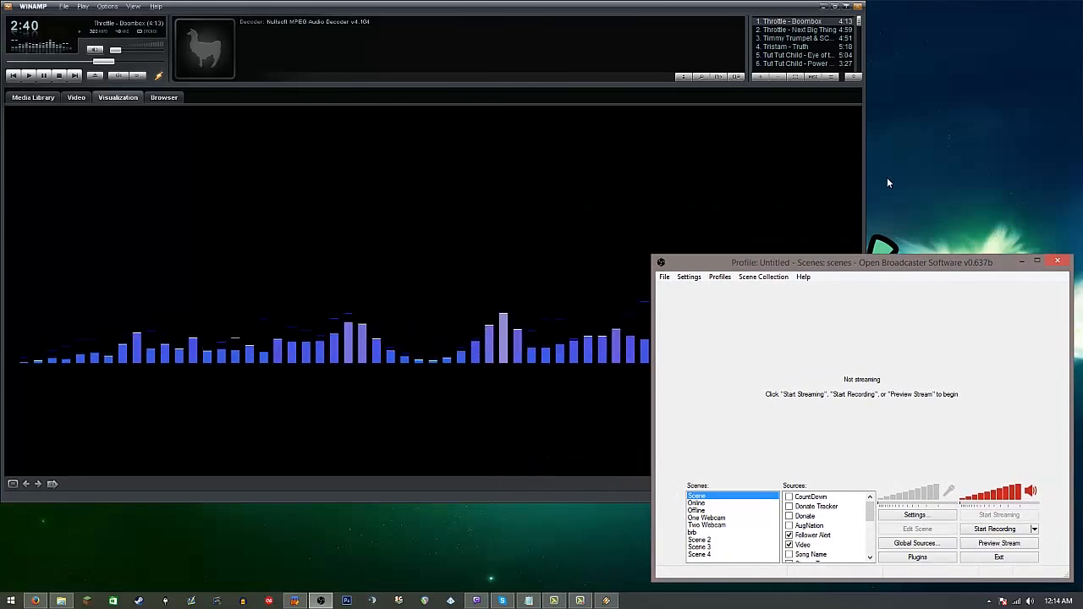
{"action": "left_click", "coordinate": [866, 179]}
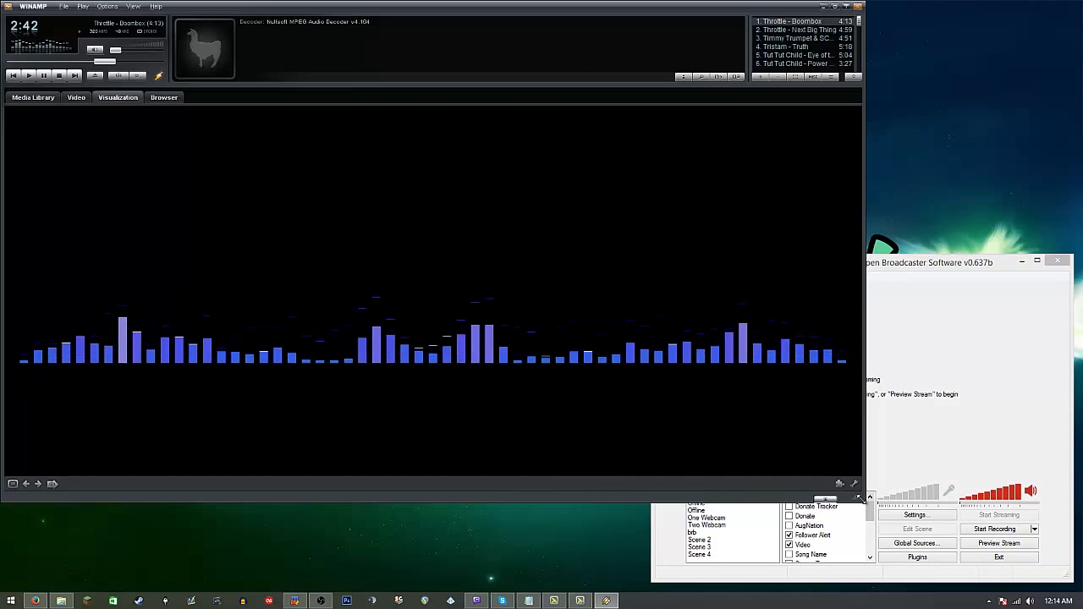
{"action": "left_click_drag", "start_coordinate": [861, 499], "coordinate": [812, 513]}
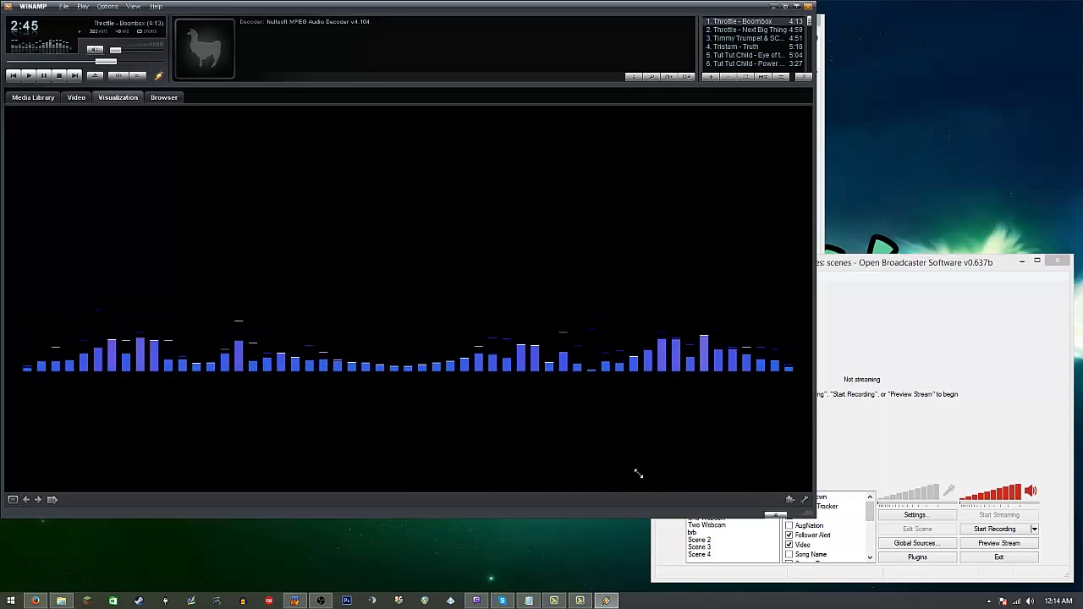
{"action": "left_click_drag", "start_coordinate": [638, 474], "coordinate": [643, 482]}
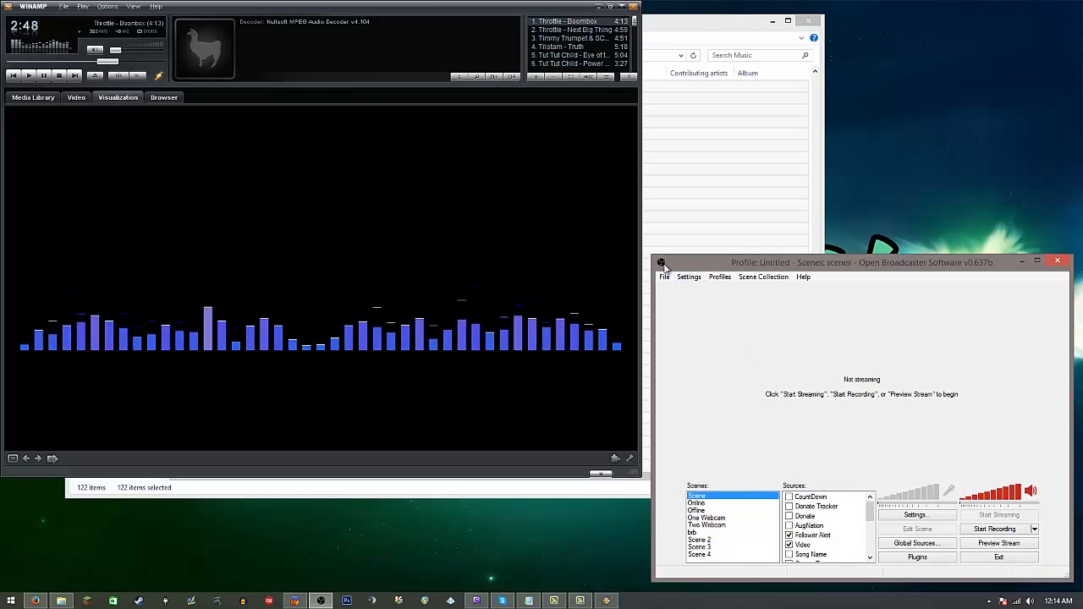
{"action": "left_click_drag", "start_coordinate": [692, 262], "coordinate": [687, 54]}
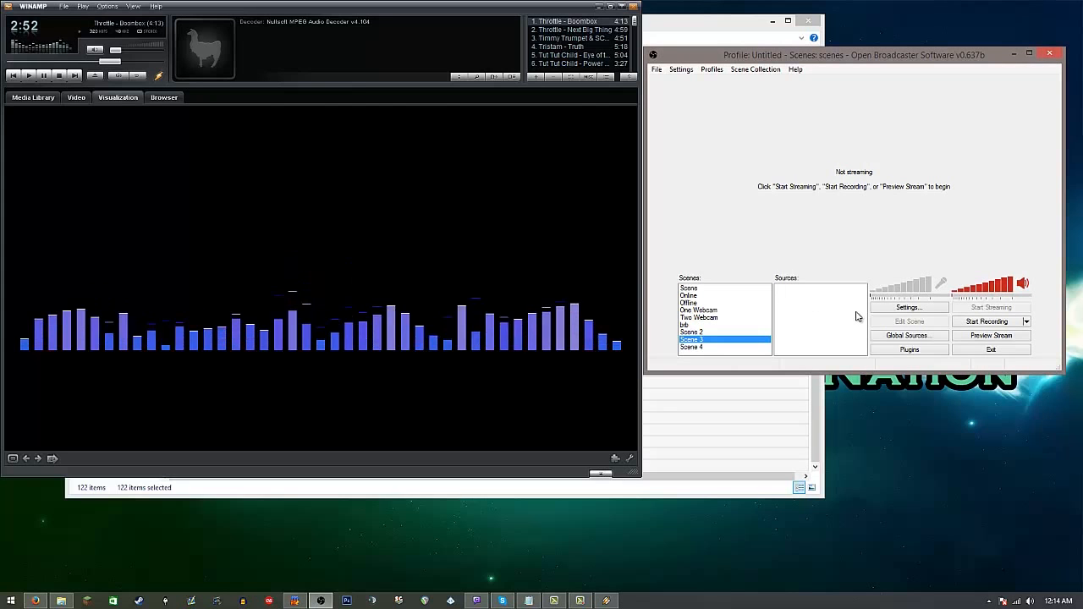
Step: Start the stream preview and add a Window Capture source named Winamp to Scene 3
{"action": "left_click", "coordinate": [998, 336]}
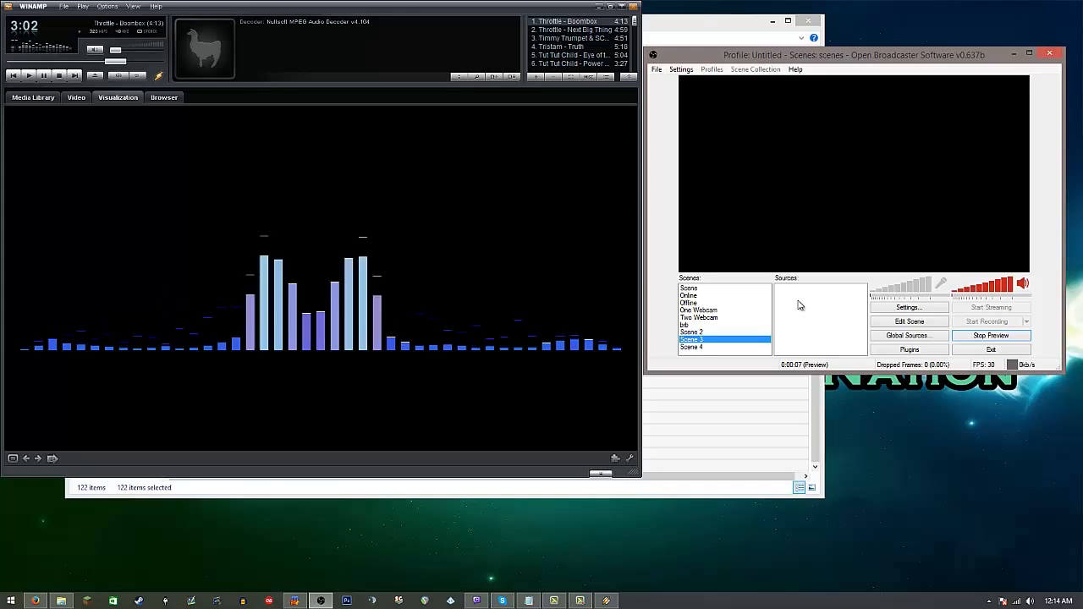
{"action": "mouse_move", "coordinate": [825, 308]}
{"action": "left_click", "coordinate": [884, 307]}
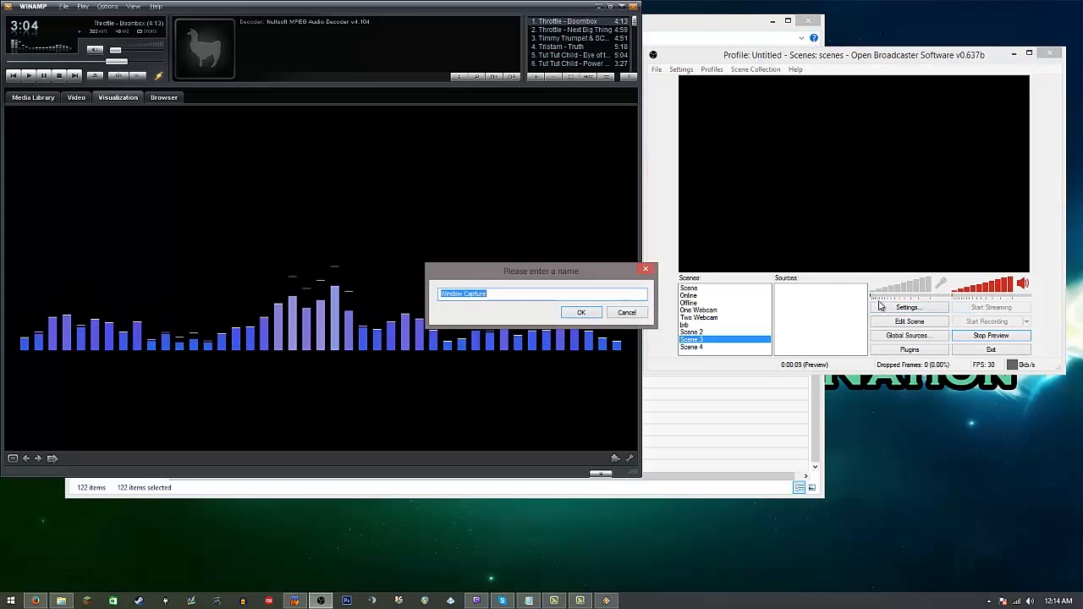
{"action": "type", "text": "Winamp"}
{"action": "key", "text": "Return"}
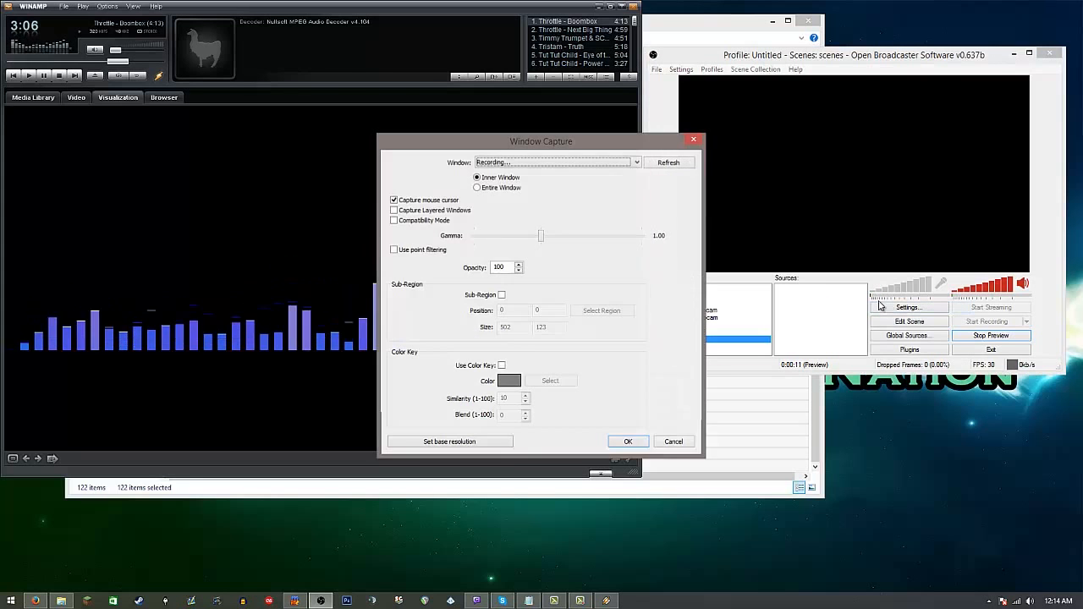
Step: Choose the first "1. Throttle - Boombox - Winamp" entry as the window to capture, keeping the dialog clear of the visualizer
{"action": "left_click_drag", "start_coordinate": [531, 141], "coordinate": [789, 75]}
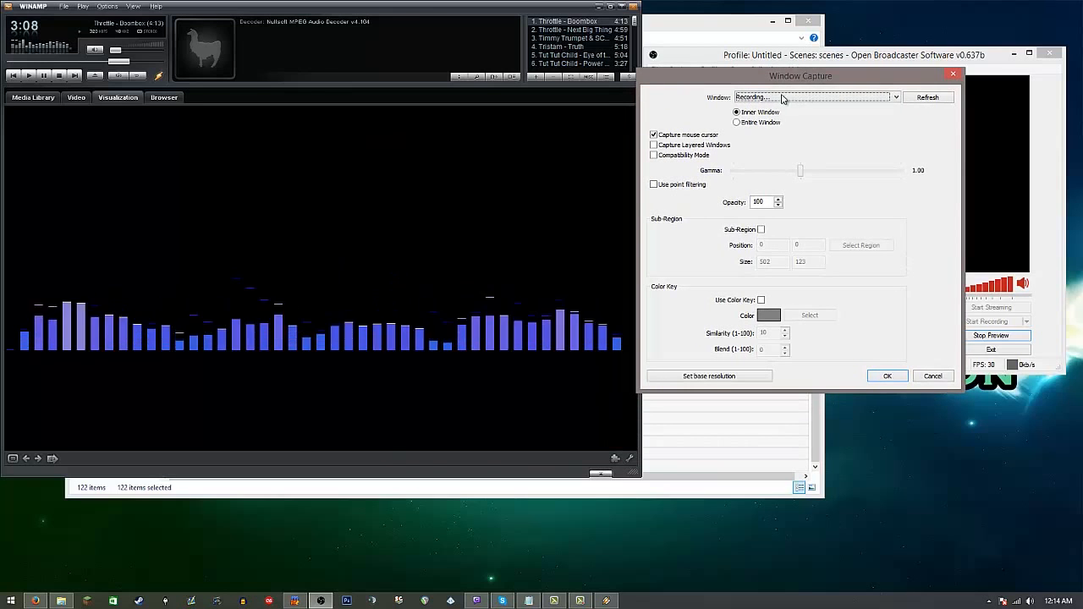
{"action": "left_click", "coordinate": [875, 99]}
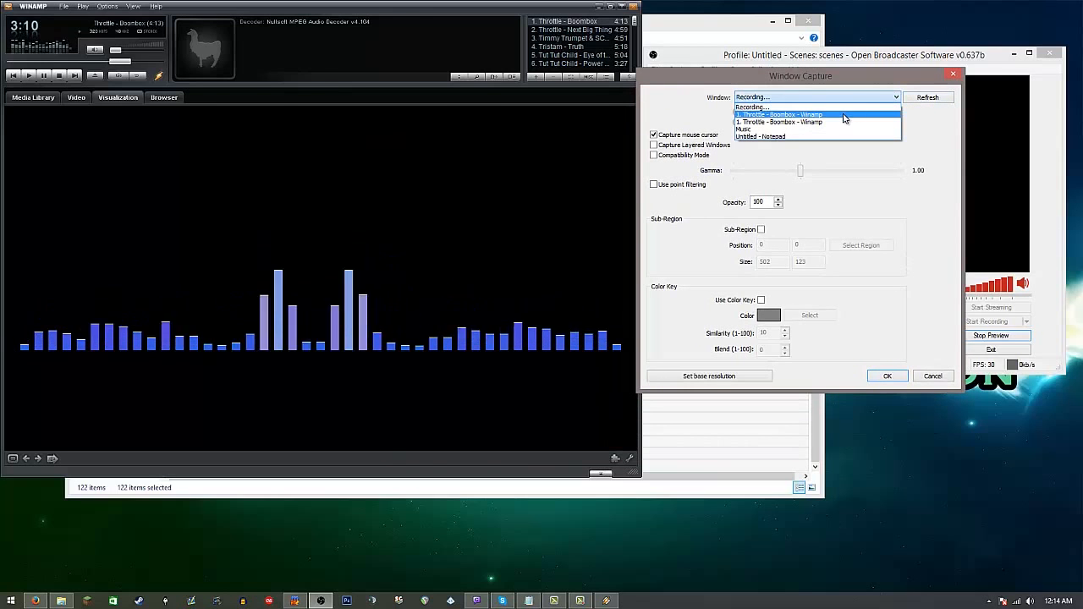
{"action": "left_click", "coordinate": [778, 114]}
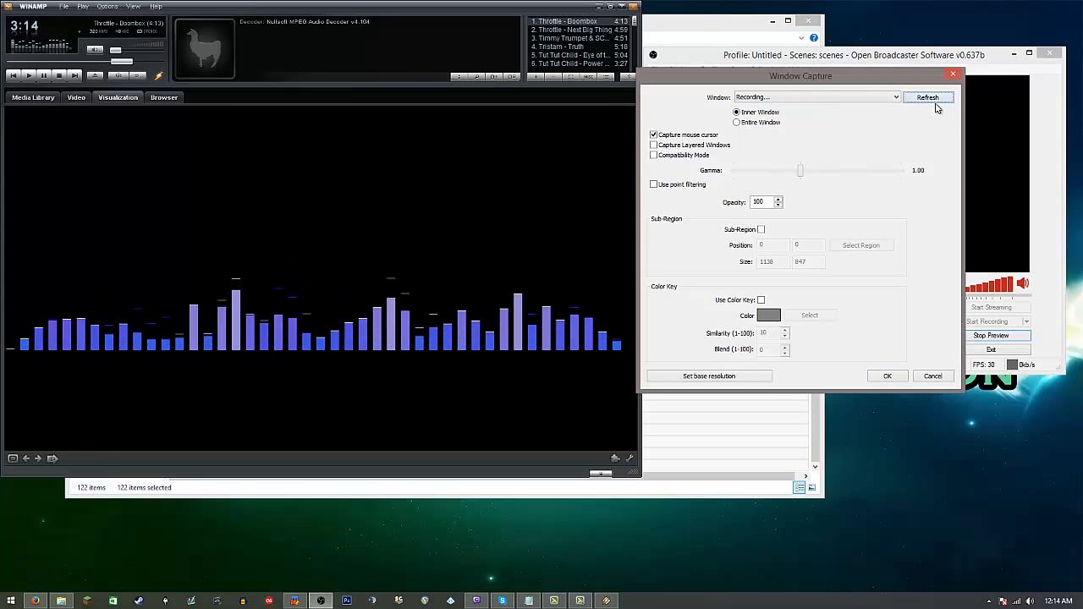
{"action": "left_click", "coordinate": [864, 98]}
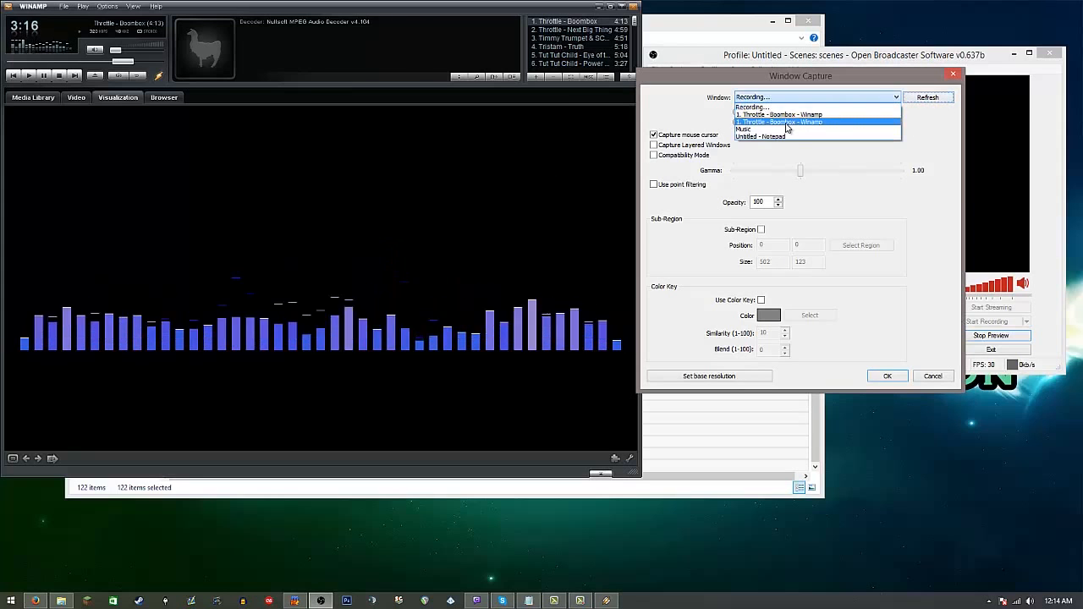
{"action": "left_click", "coordinate": [787, 114]}
Step: Limit the capture to a sub-region around the analyzer bars, at about position 20, 356 and size 1094 by 271
{"action": "left_click", "coordinate": [761, 229]}
{"action": "left_click", "coordinate": [844, 245]}
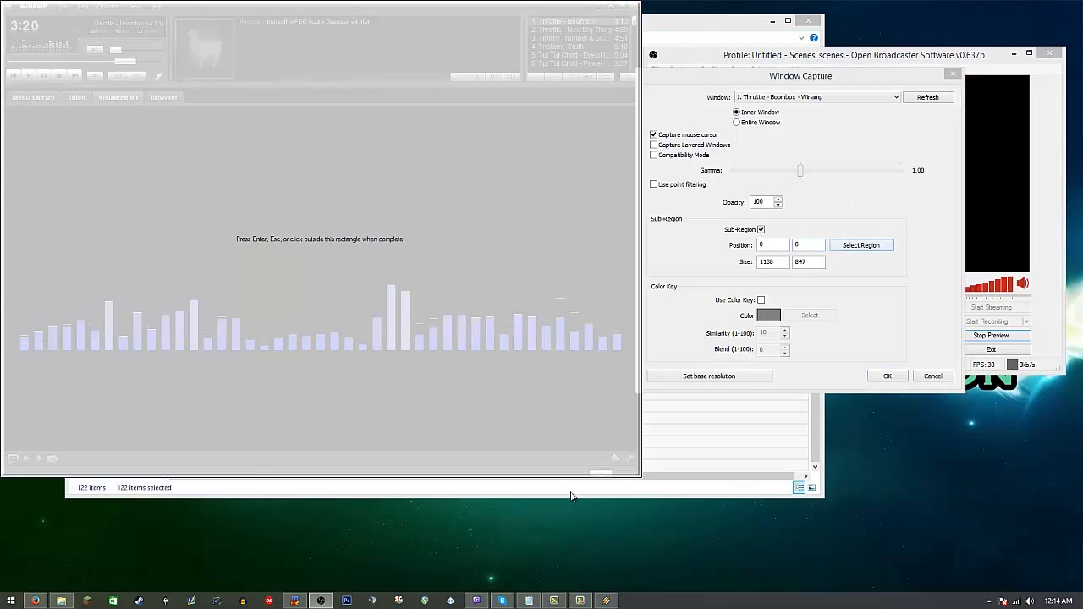
{"action": "left_click_drag", "start_coordinate": [640, 475], "coordinate": [93, 309]}
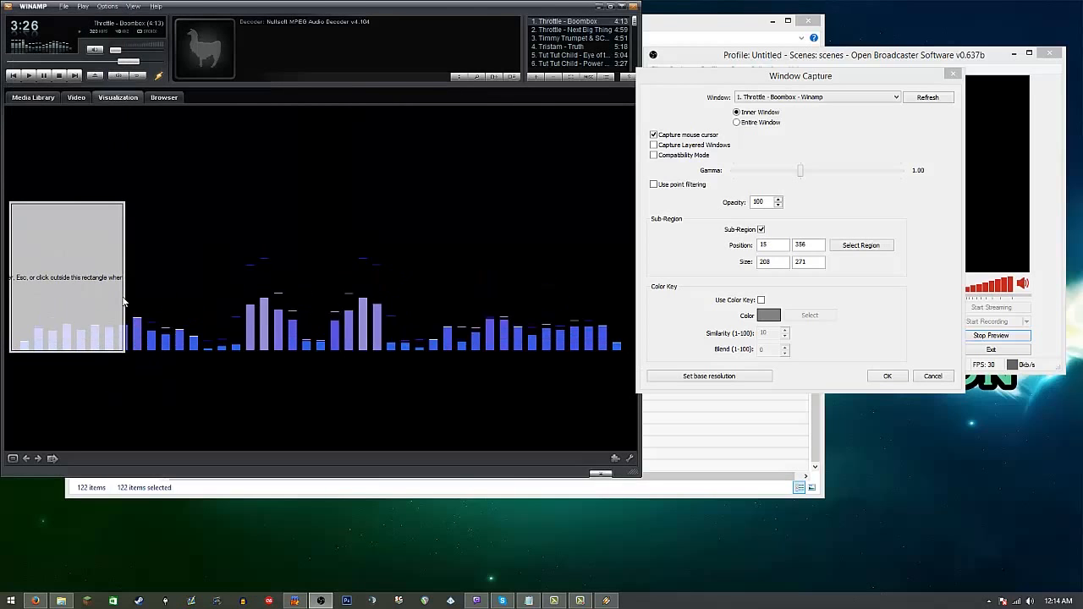
{"action": "left_click_drag", "start_coordinate": [127, 297], "coordinate": [626, 309]}
{"action": "left_click", "coordinate": [887, 380]}
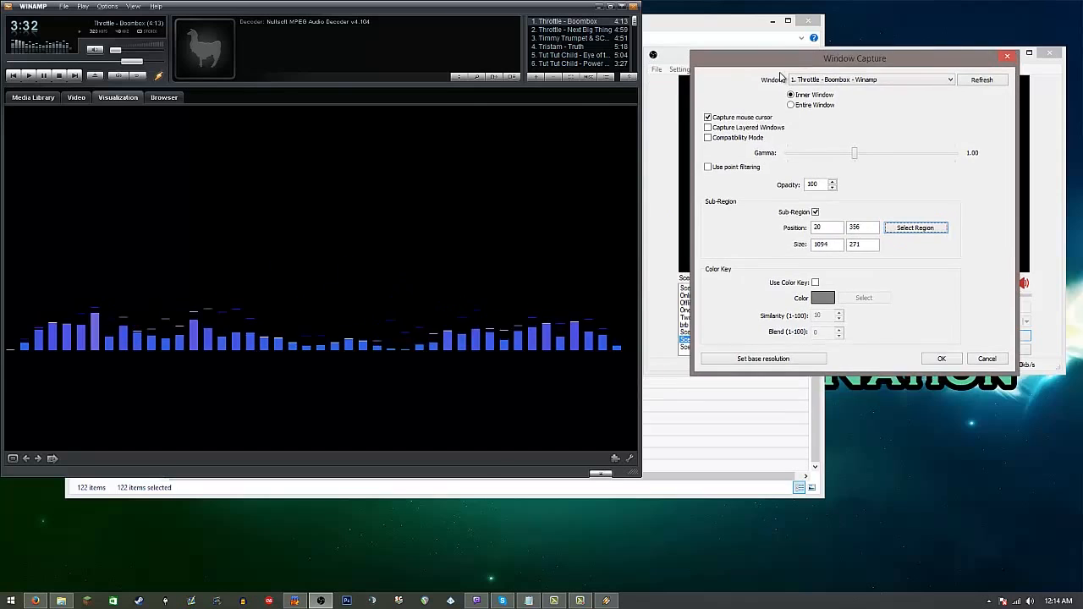
Step: Key out the visualizer's black background with similarity 50 and blend 30, and save the Winamp capture source
{"action": "left_click", "coordinate": [816, 283]}
{"action": "left_click", "coordinate": [864, 297]}
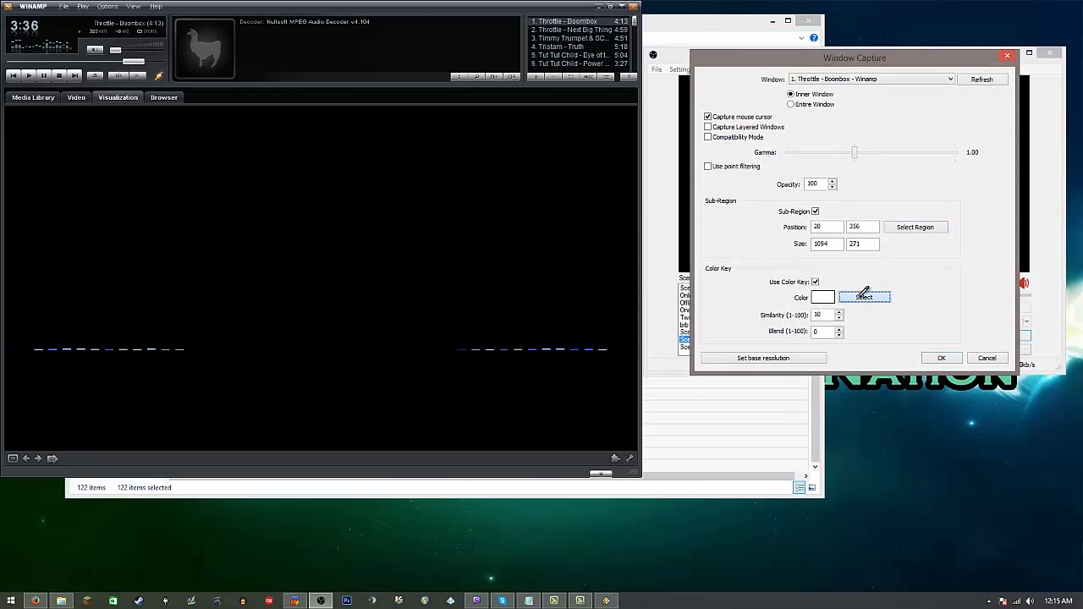
{"action": "left_click", "coordinate": [394, 229]}
{"action": "left_click_drag", "start_coordinate": [827, 314], "coordinate": [783, 316]}
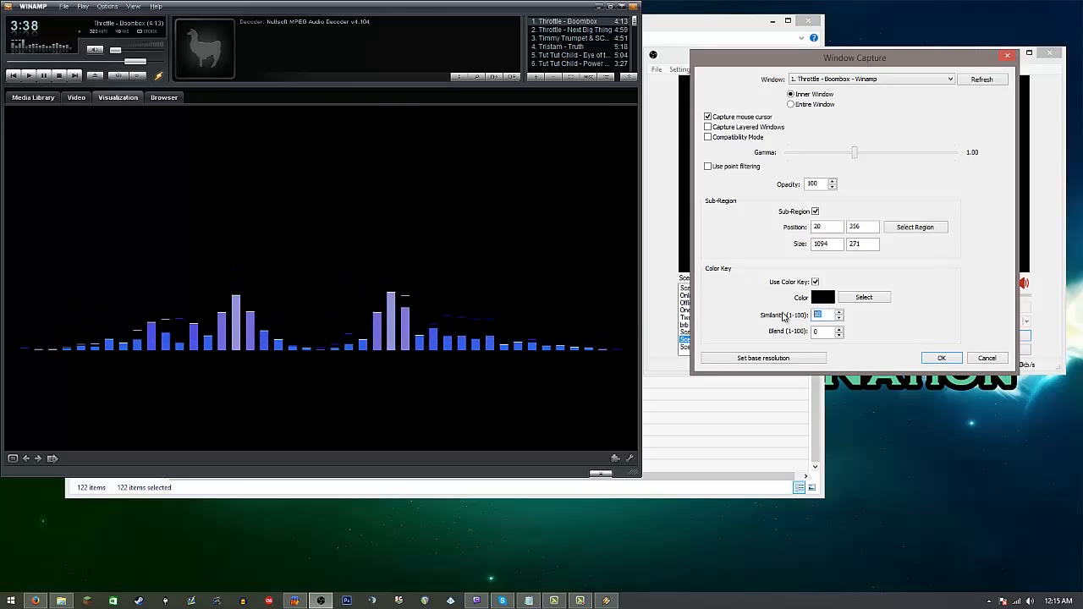
{"action": "type", "text": "30"}
{"action": "left_click", "coordinate": [941, 358]}
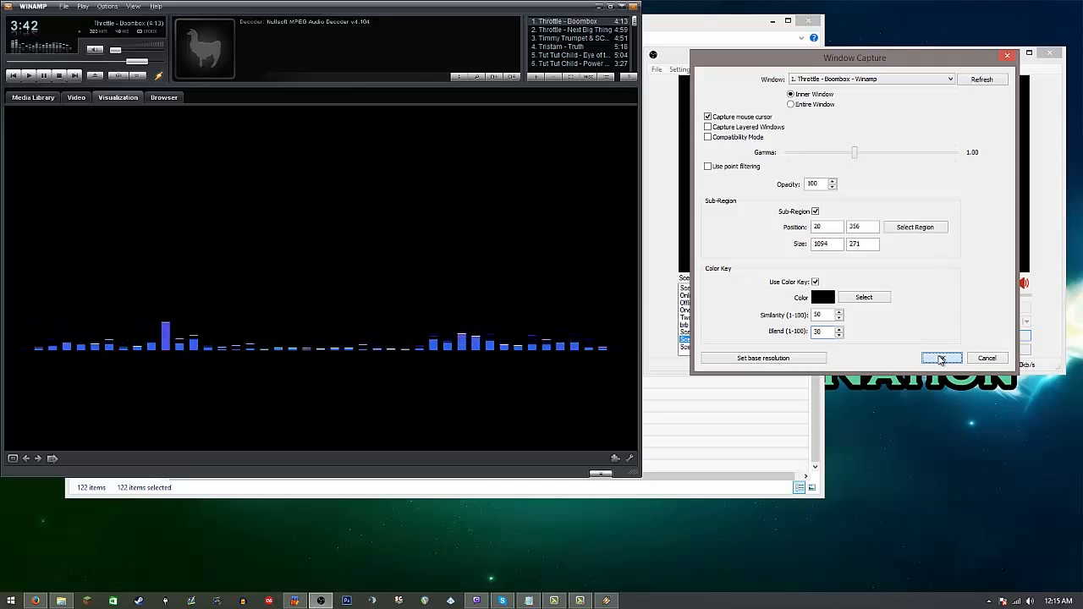
Step: Minimize and restore Winamp to test the capture, and place the slightly reduced source in the scene's bottom-left corner
{"action": "left_click", "coordinate": [909, 322]}
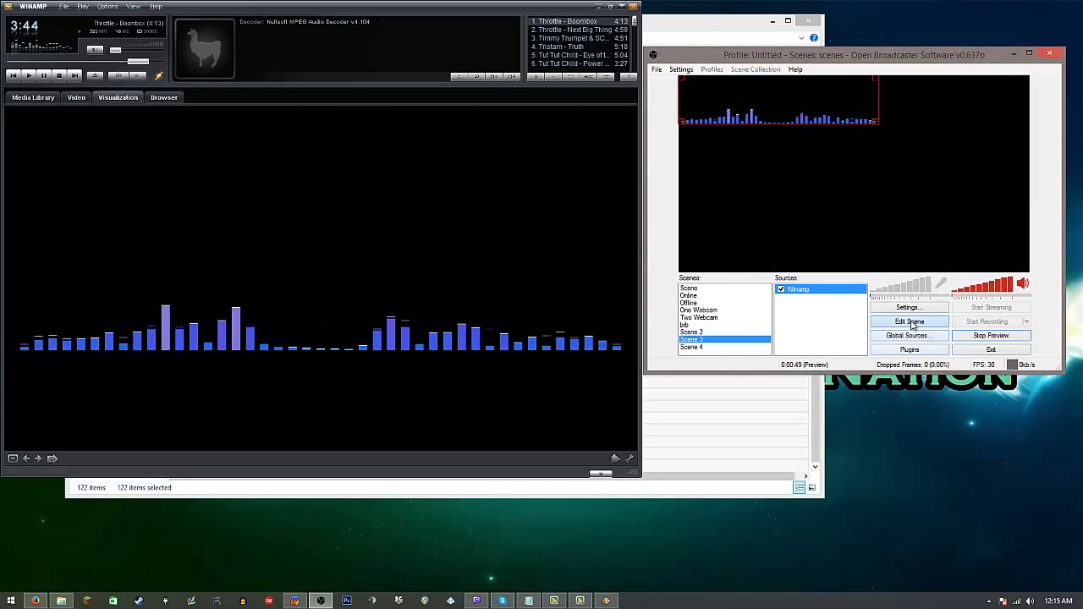
{"action": "left_click", "coordinate": [600, 6]}
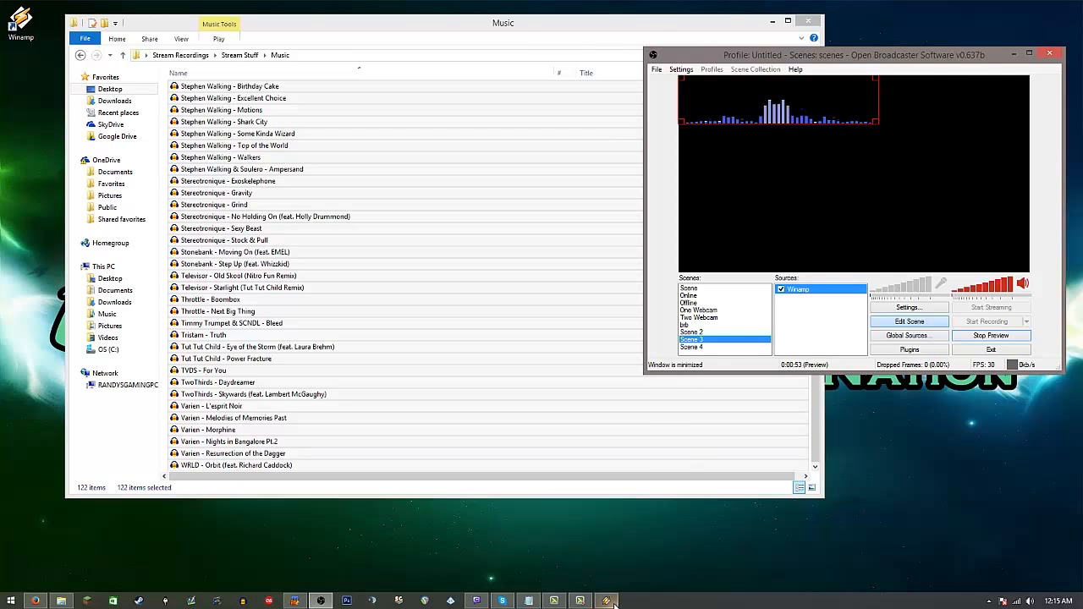
{"action": "left_click", "coordinate": [611, 600]}
{"action": "left_click_drag", "start_coordinate": [785, 158], "coordinate": [792, 262]}
{"action": "left_click_drag", "start_coordinate": [876, 225], "coordinate": [699, 251]}
{"action": "left_click_drag", "start_coordinate": [885, 227], "coordinate": [505, 286]}
{"action": "left_click_drag", "start_coordinate": [659, 257], "coordinate": [846, 230]}
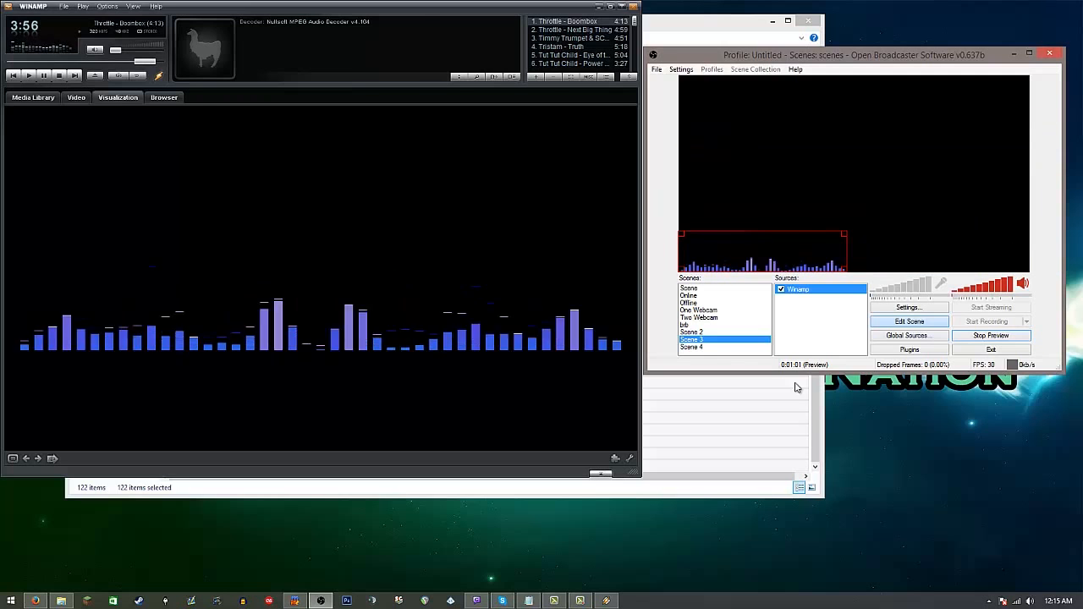
Step: Set the Classic Spectrum Analyzer's drawing effect to Reflection and save its properties
{"action": "right_click", "coordinate": [274, 163]}
{"action": "left_click", "coordinate": [306, 171]}
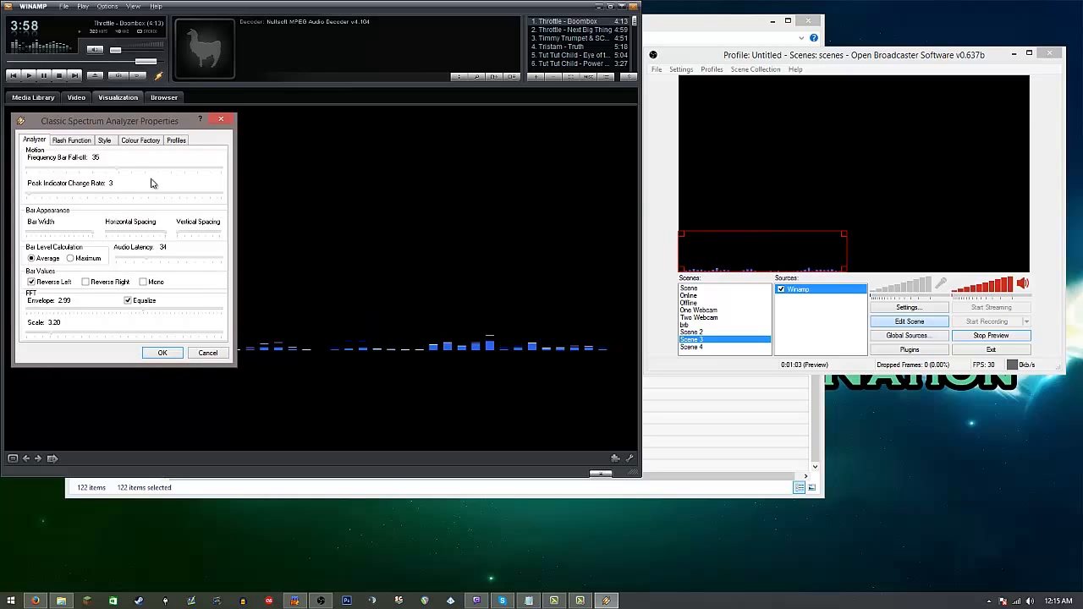
{"action": "left_click", "coordinate": [104, 141]}
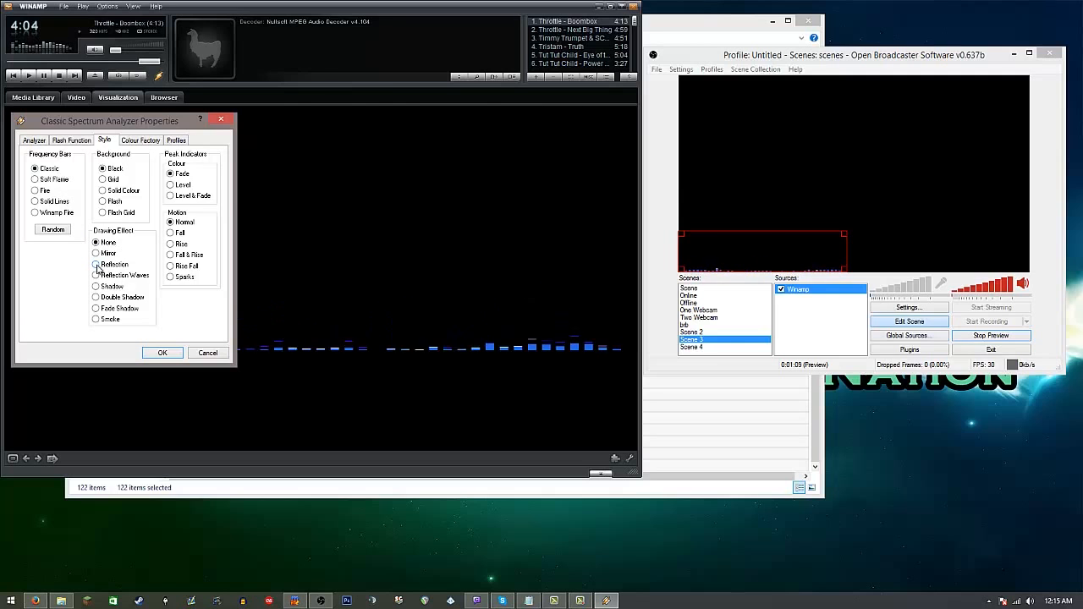
{"action": "left_click", "coordinate": [163, 353]}
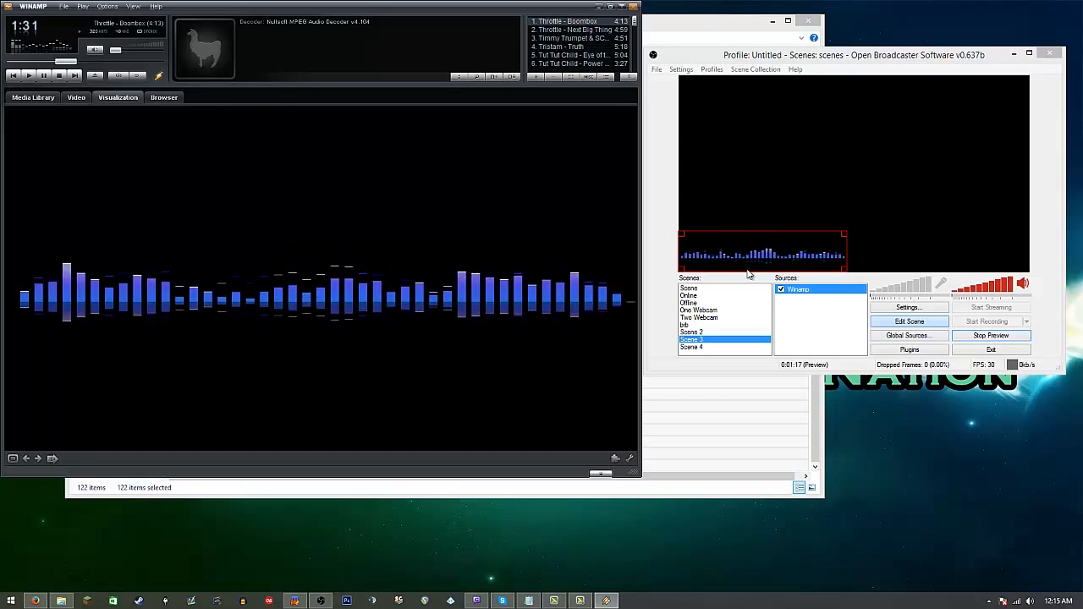
Step: Set the Winamp source's color key similarity to 30 and blend to 20, and shrink the source in the scene's bottom-left corner
{"action": "right_click", "coordinate": [803, 291]}
{"action": "left_click", "coordinate": [837, 370]}
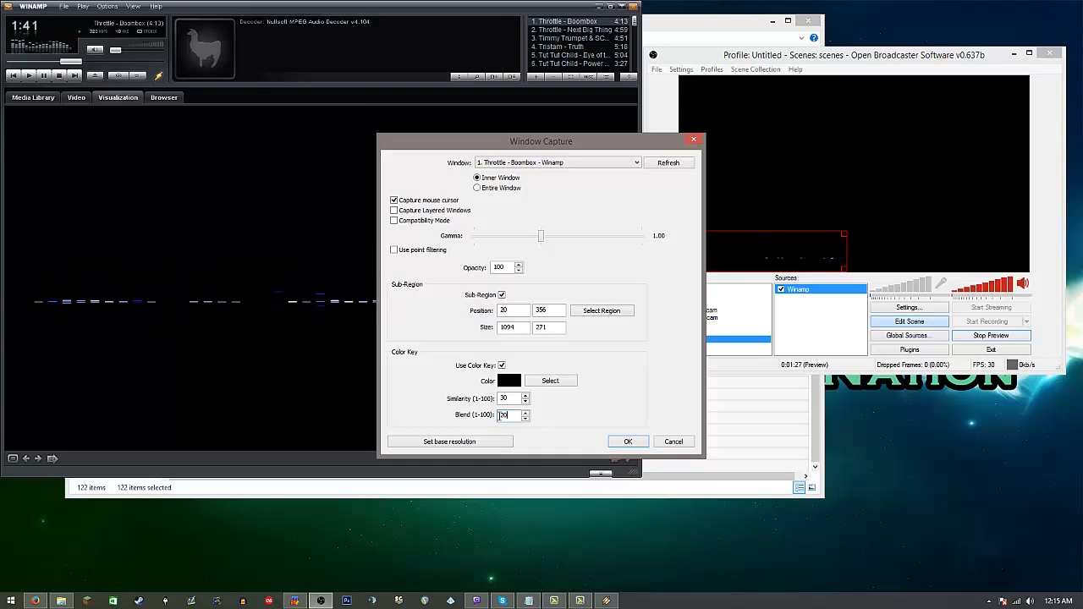
{"action": "left_click", "coordinate": [626, 441]}
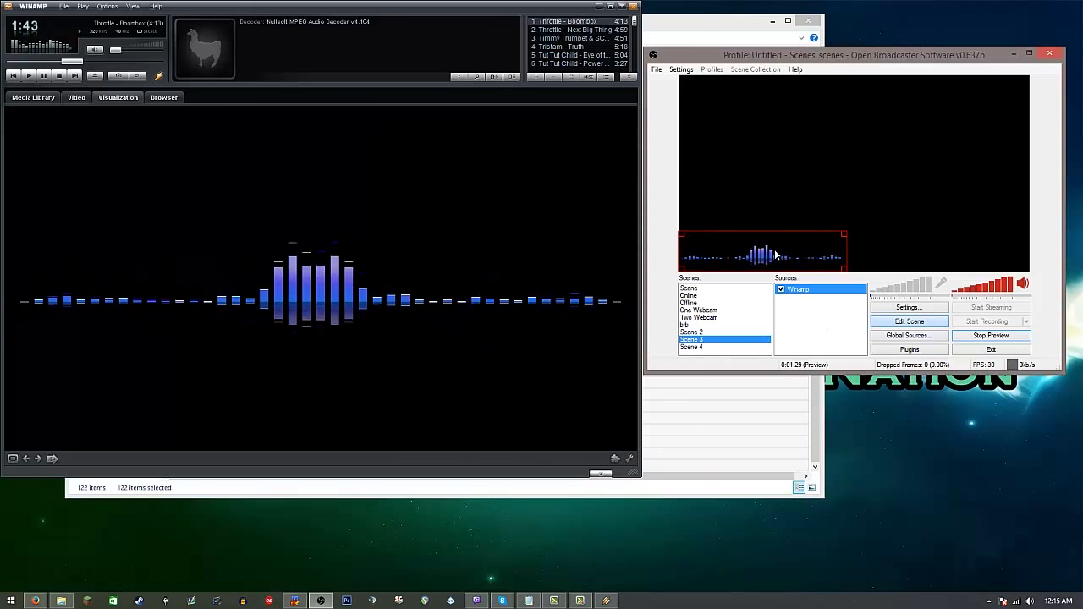
{"action": "left_click_drag", "start_coordinate": [776, 264], "coordinate": [777, 257]}
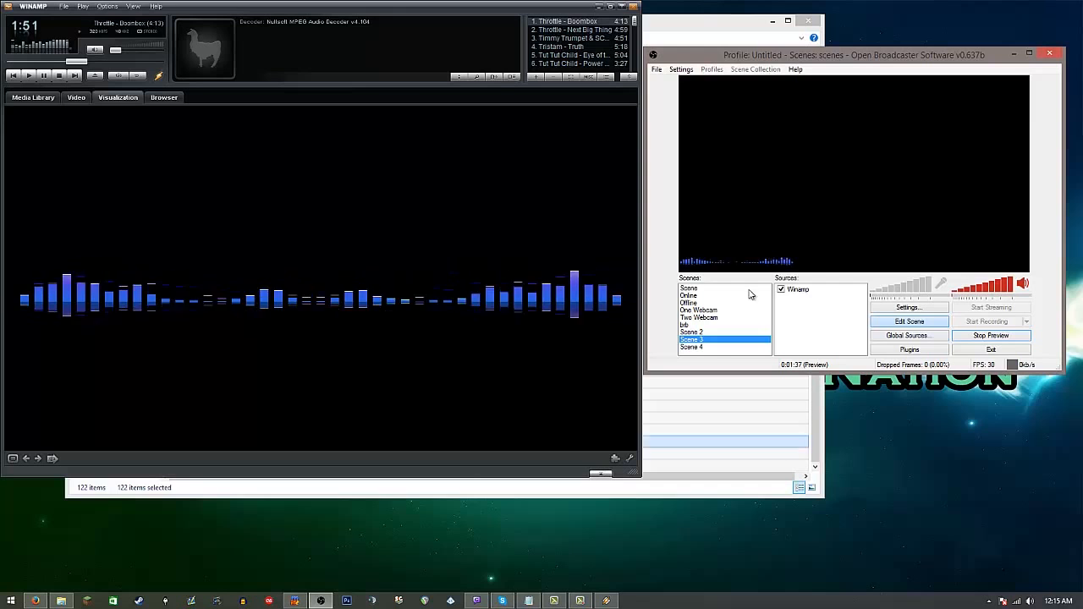
Step: Add an image source named Image to the scene, using the augment-channel-background file from Stream Recordings
{"action": "mouse_move", "coordinate": [821, 323]}
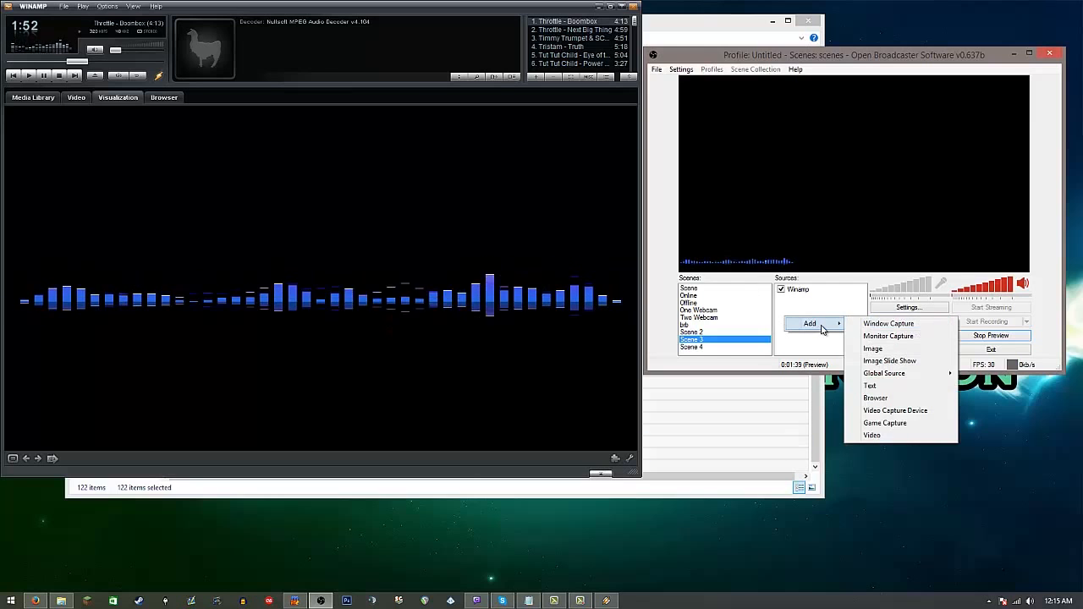
{"action": "left_click", "coordinate": [897, 350]}
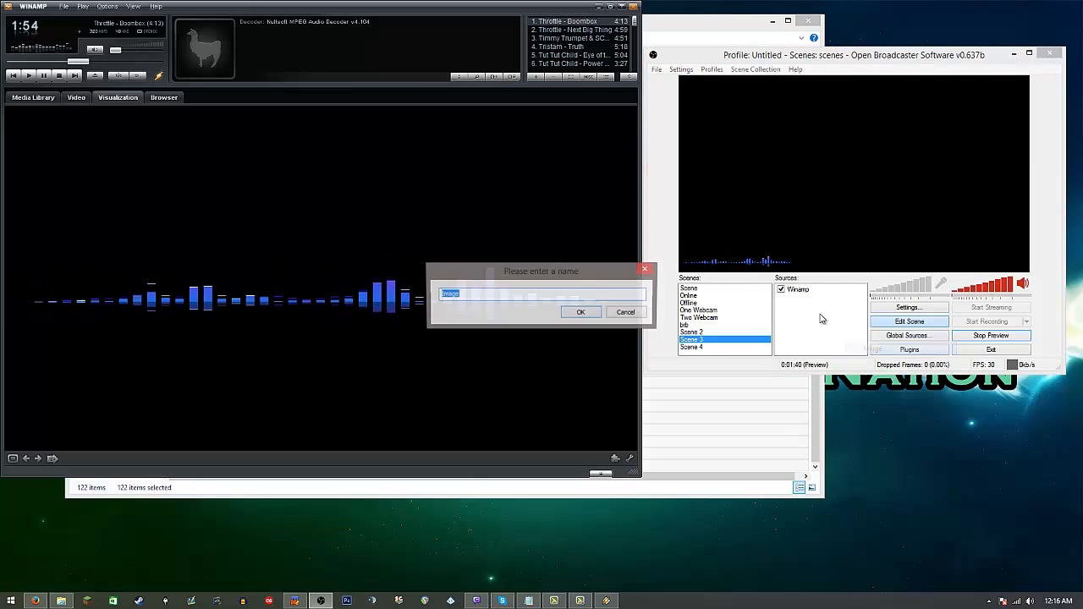
{"action": "left_click", "coordinate": [581, 314]}
{"action": "left_click", "coordinate": [617, 209]}
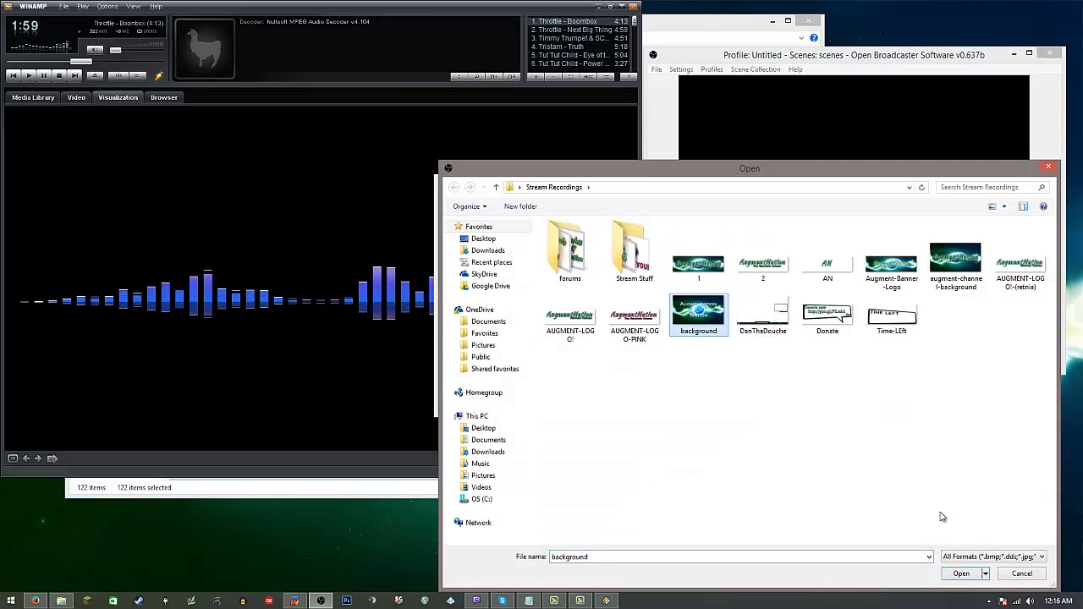
{"action": "left_click", "coordinate": [961, 573]}
{"action": "left_click", "coordinate": [565, 400]}
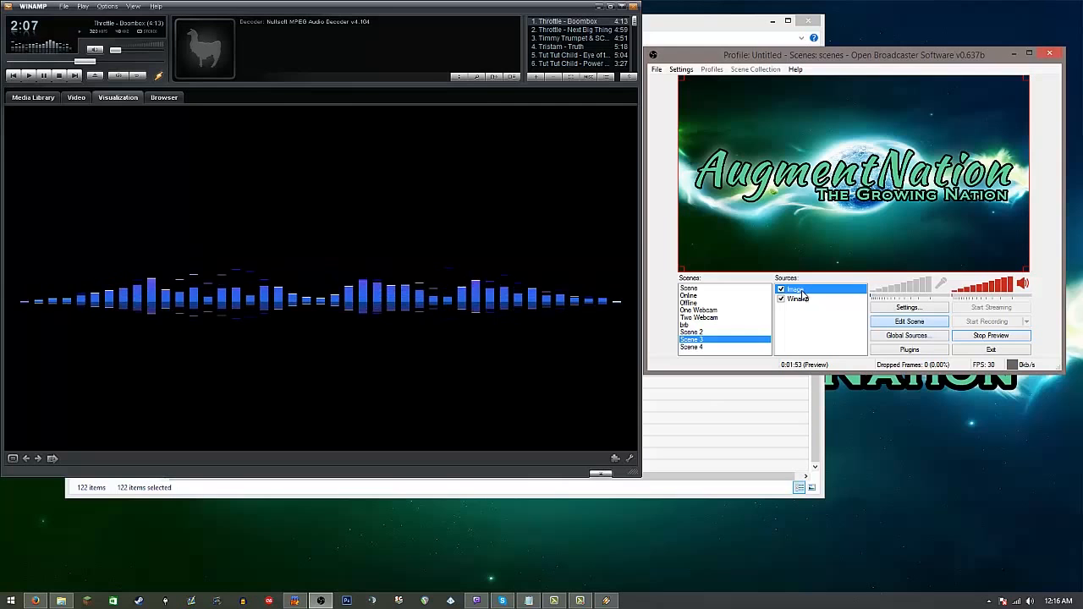
Step: Order the Image source beneath Winamp and shrink the visualizer further in the bottom-left corner of the scene
{"action": "left_click_drag", "start_coordinate": [802, 293], "coordinate": [799, 301]}
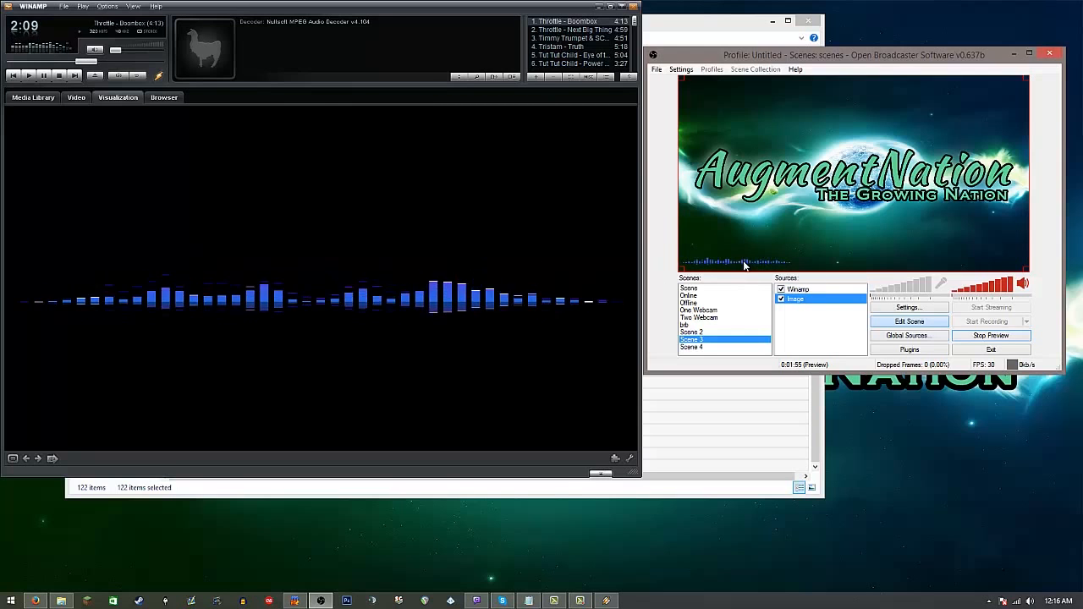
{"action": "left_click", "coordinate": [802, 291]}
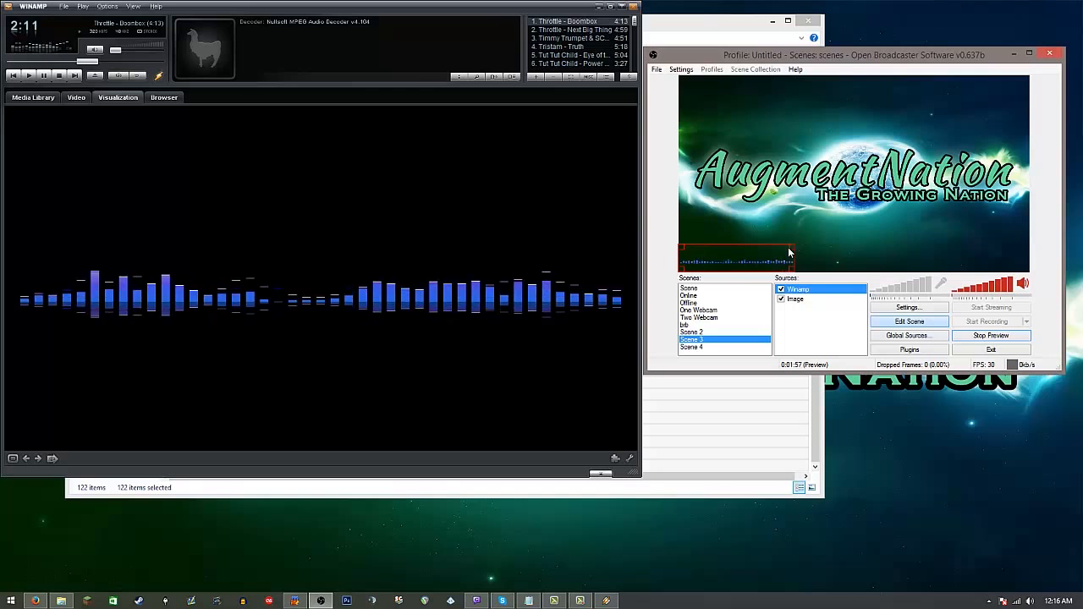
{"action": "left_click_drag", "start_coordinate": [793, 246], "coordinate": [583, 265]}
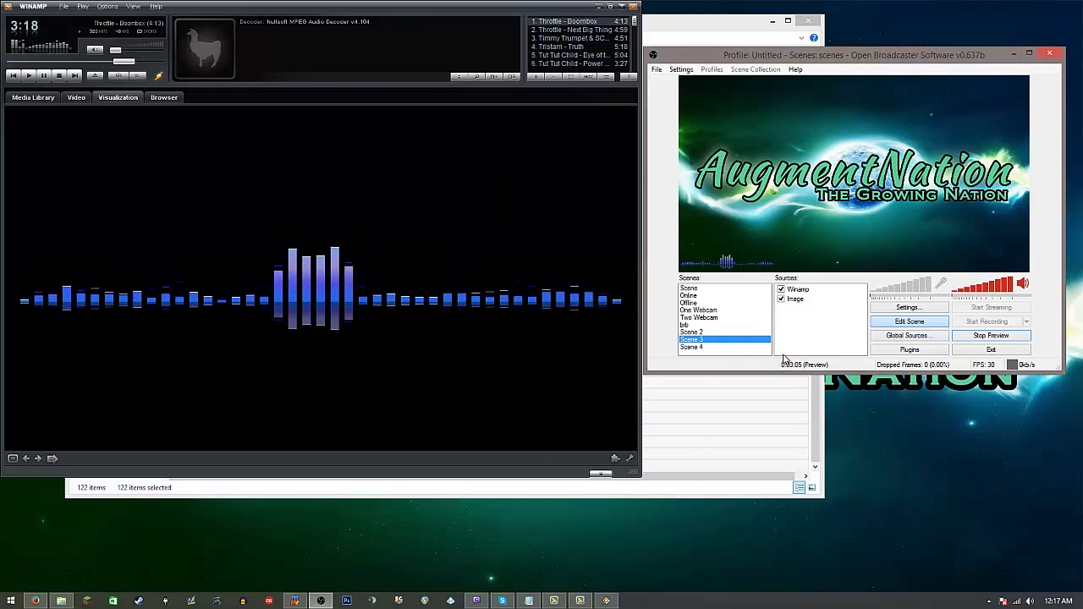
{"action": "left_click", "coordinate": [689, 339]}
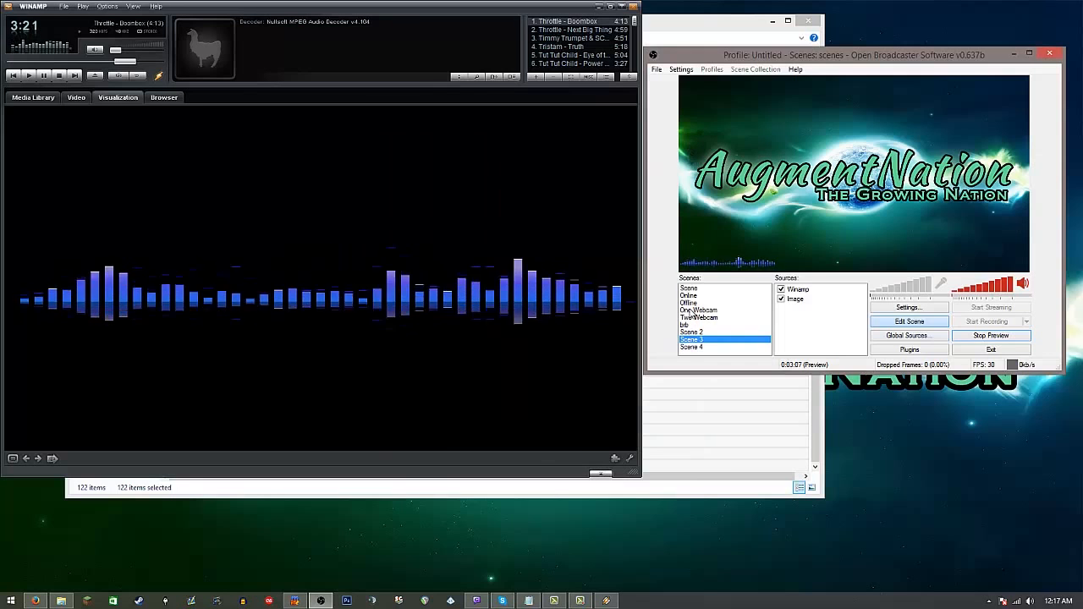
Step: Switch to Firefox, consult the OBS now-playing music guide, download Snip-v4.6.0.7z from GitHub into WinRAR, and minimize the browser
{"action": "left_click", "coordinate": [34, 602]}
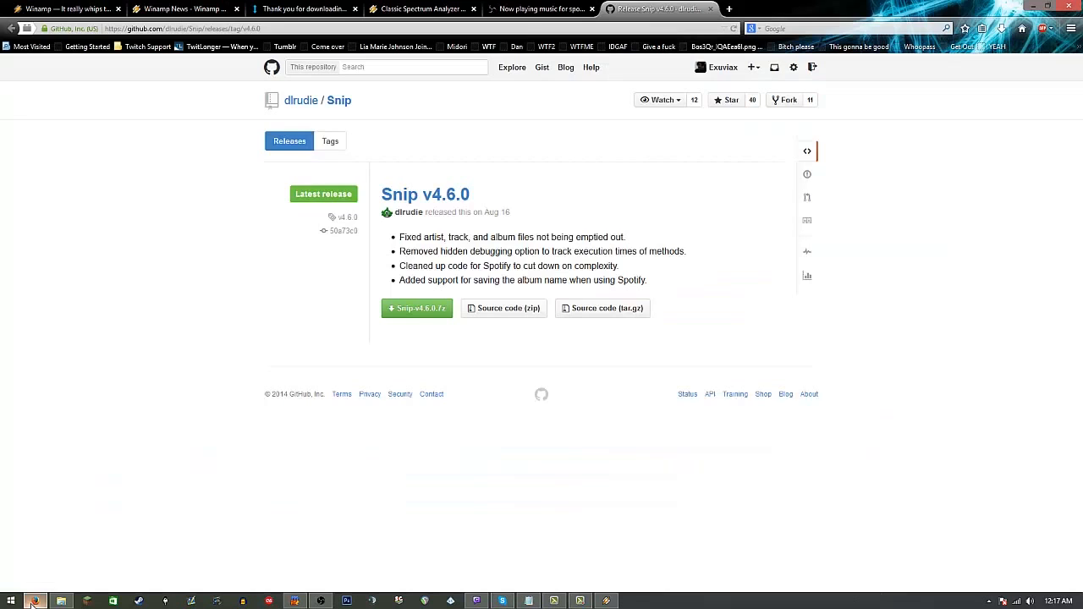
{"action": "left_click", "coordinate": [522, 8]}
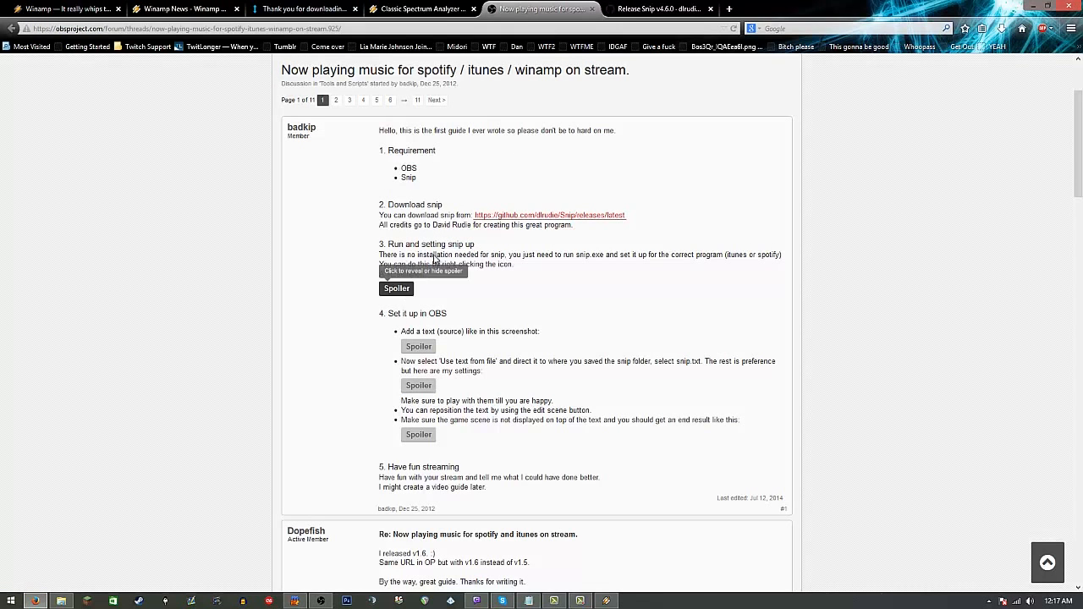
{"action": "left_click", "coordinate": [660, 9]}
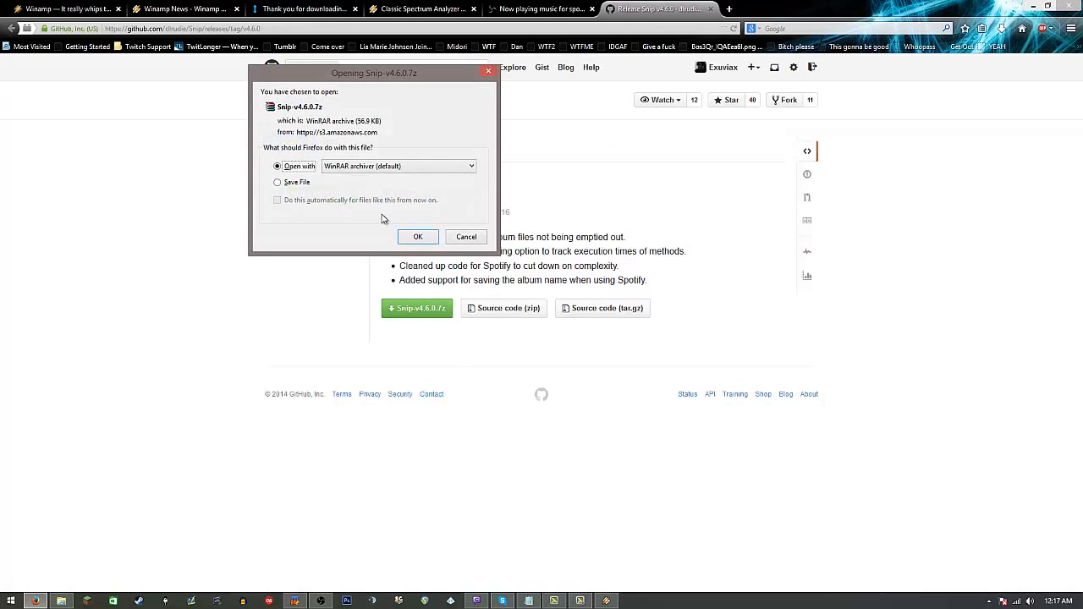
{"action": "left_click", "coordinate": [416, 238]}
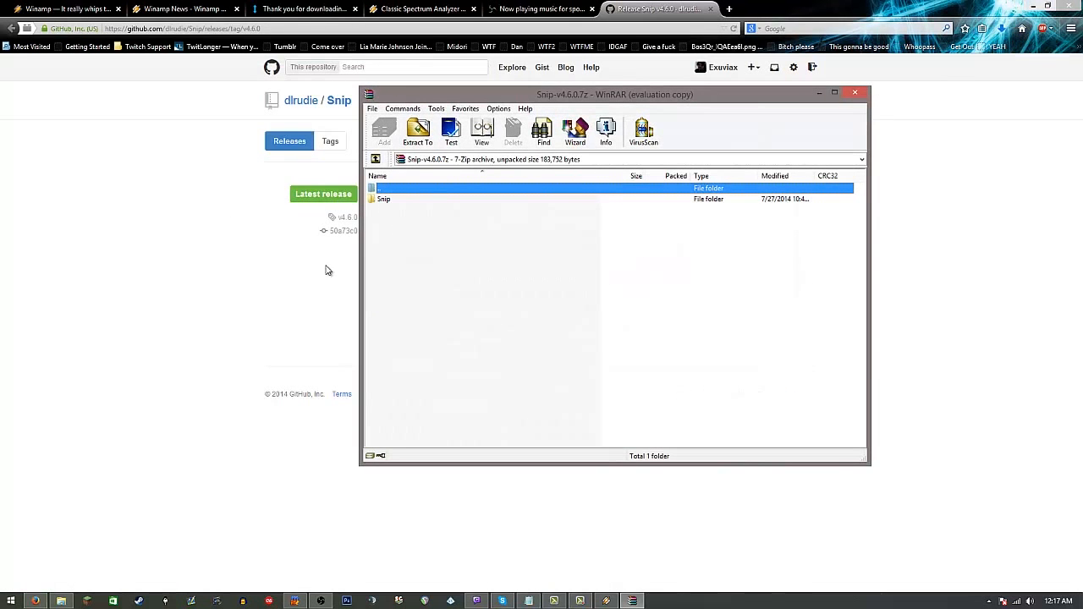
{"action": "left_click", "coordinate": [1041, 5]}
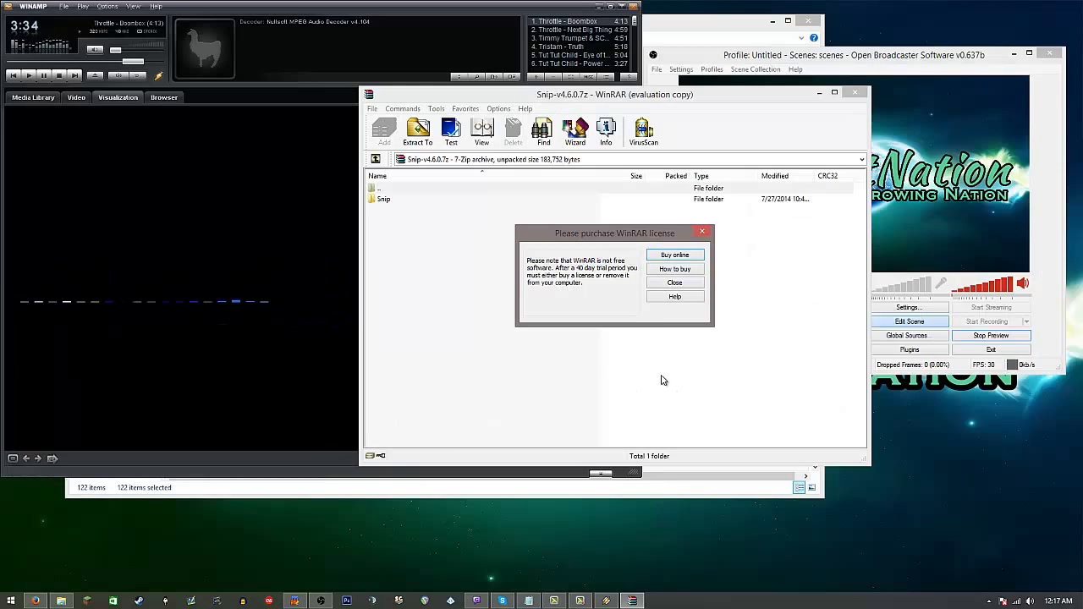
Step: Dismiss the WinRAR licence notice, extract the Snip folder to the desktop, and open the extracted folder
{"action": "left_click", "coordinate": [675, 284]}
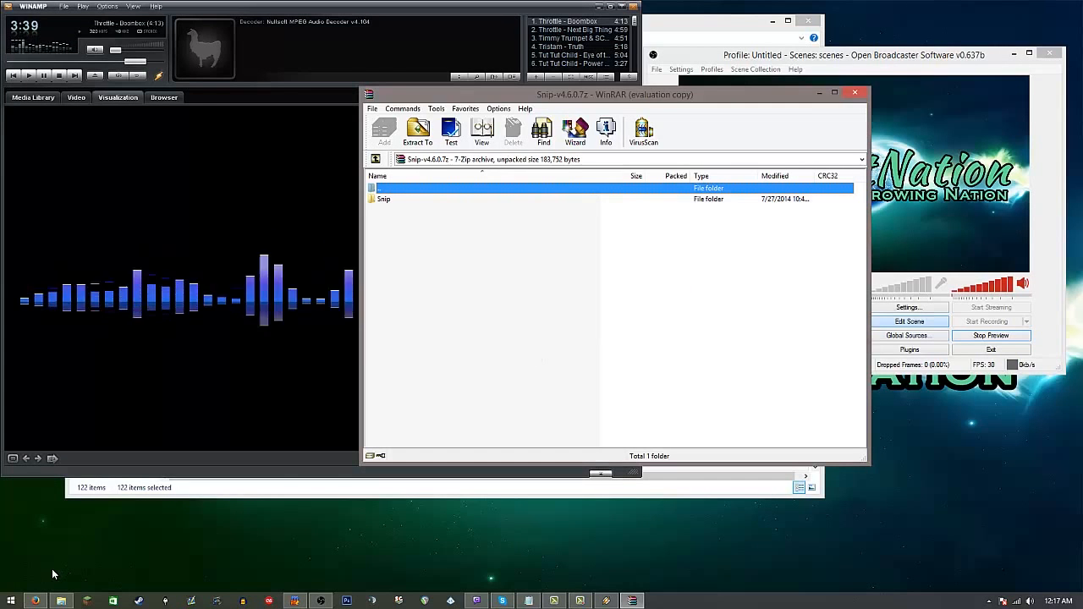
{"action": "left_click_drag", "start_coordinate": [390, 201], "coordinate": [964, 441]}
{"action": "left_click", "coordinate": [855, 92]}
{"action": "left_click_drag", "start_coordinate": [964, 392], "coordinate": [962, 438]}
{"action": "double_click", "coordinate": [962, 438]}
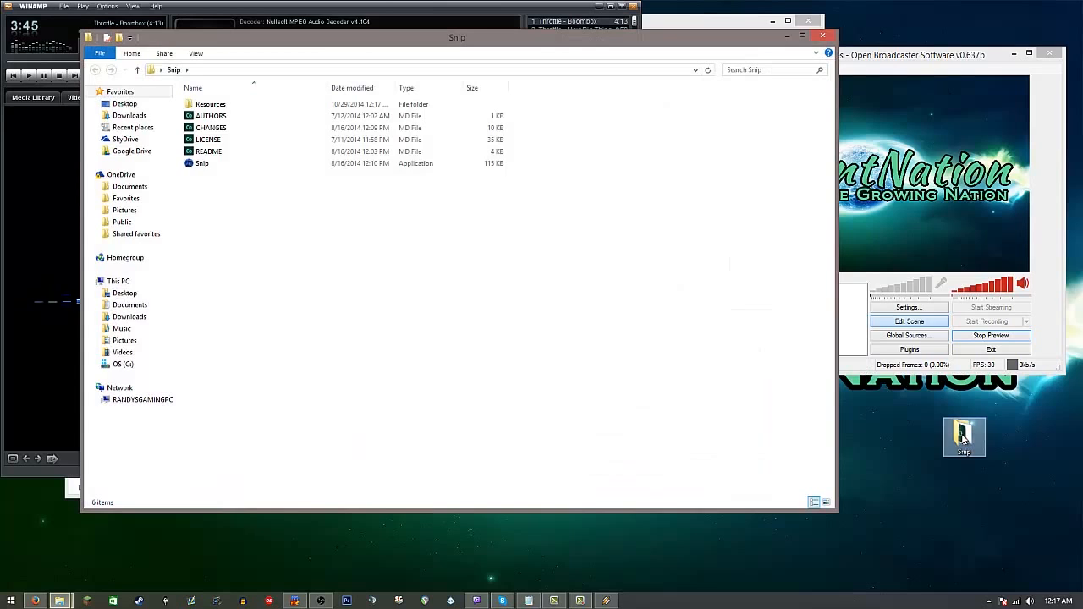
Step: Run the Snip application and choose Winamp as the music player it tracks
{"action": "double_click", "coordinate": [207, 169]}
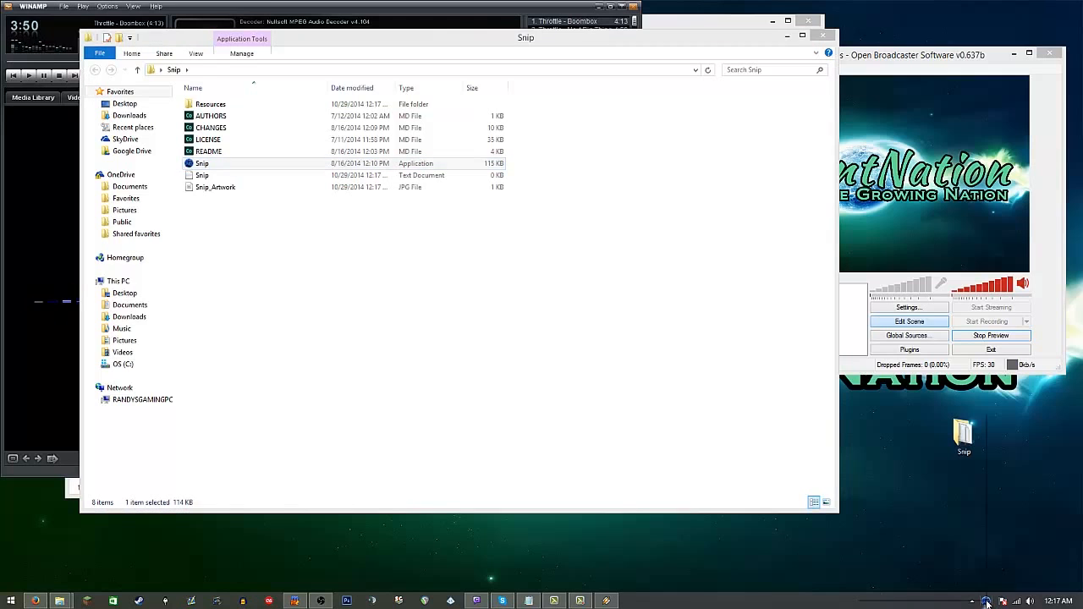
{"action": "right_click", "coordinate": [986, 601]}
{"action": "left_click", "coordinate": [899, 459]}
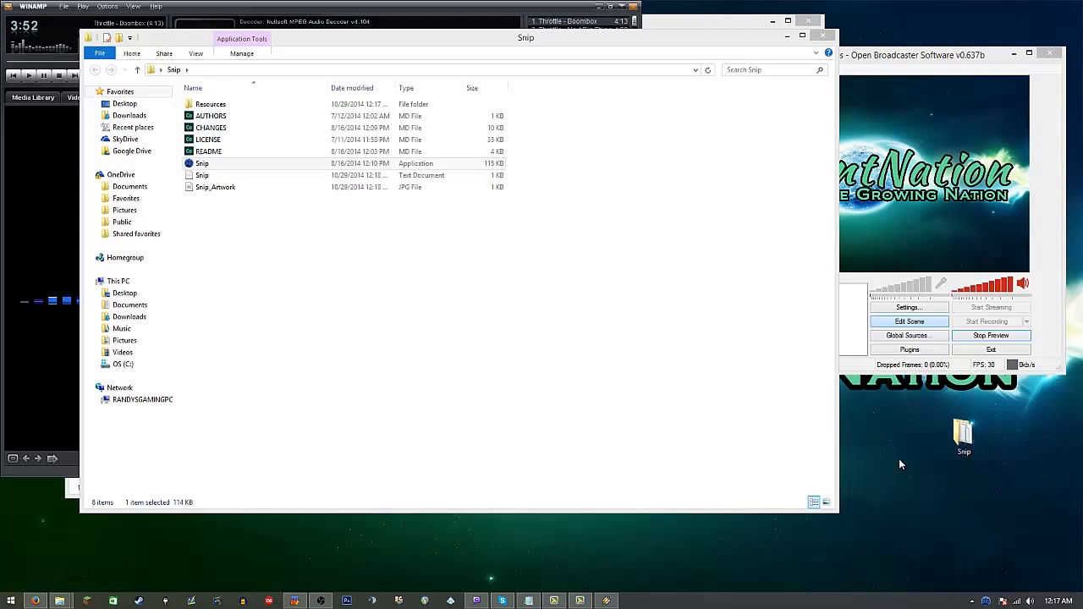
Step: Copy the folder location from the properties of the Snip text document
{"action": "left_click", "coordinate": [181, 178]}
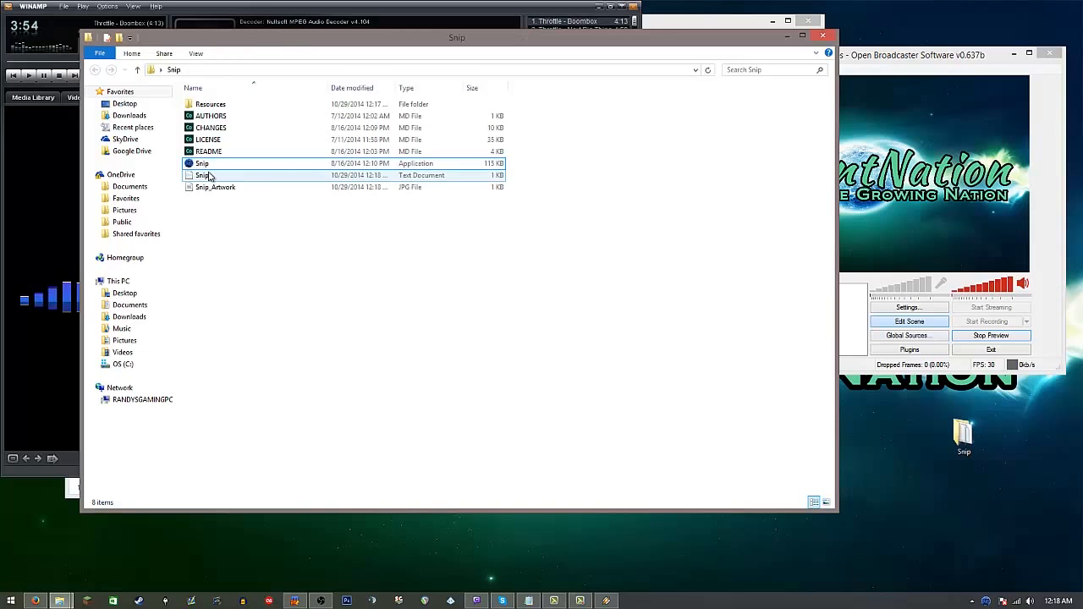
{"action": "right_click", "coordinate": [205, 180]}
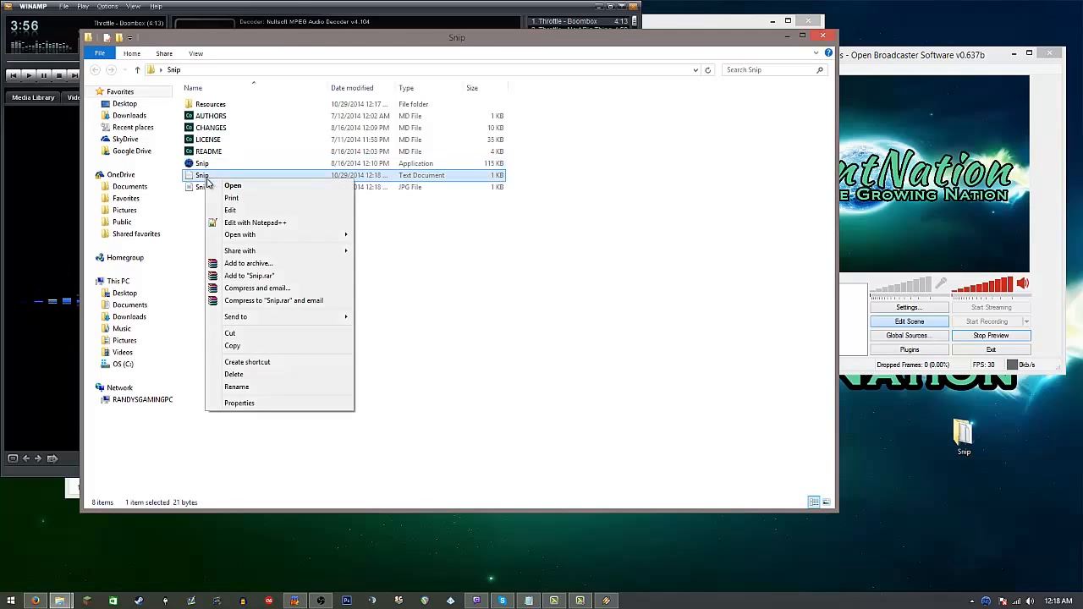
{"action": "left_click", "coordinate": [268, 403]}
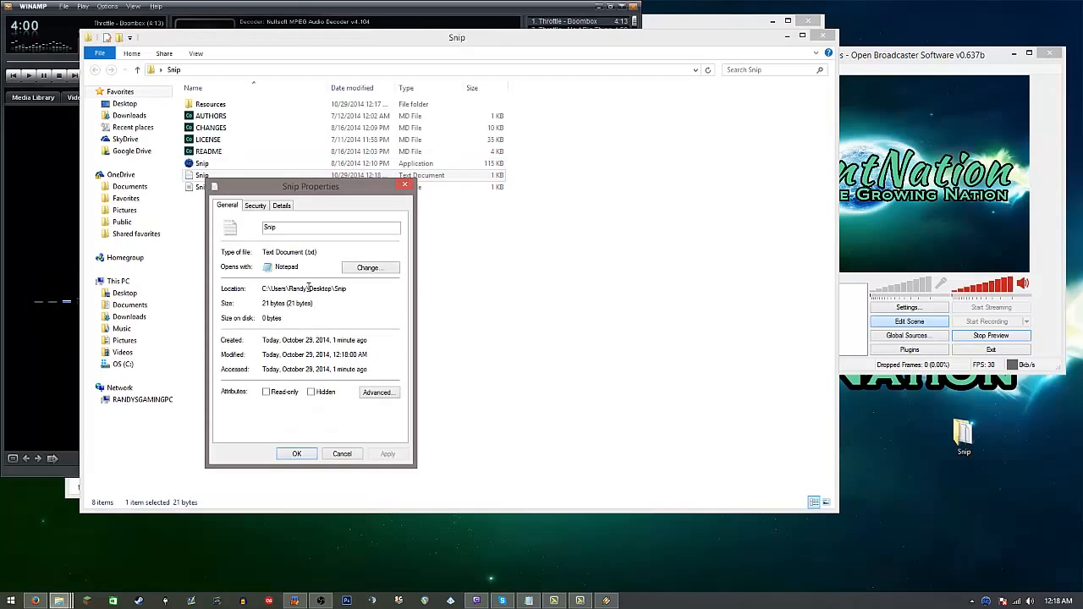
{"action": "left_click_drag", "start_coordinate": [337, 288], "coordinate": [266, 292]}
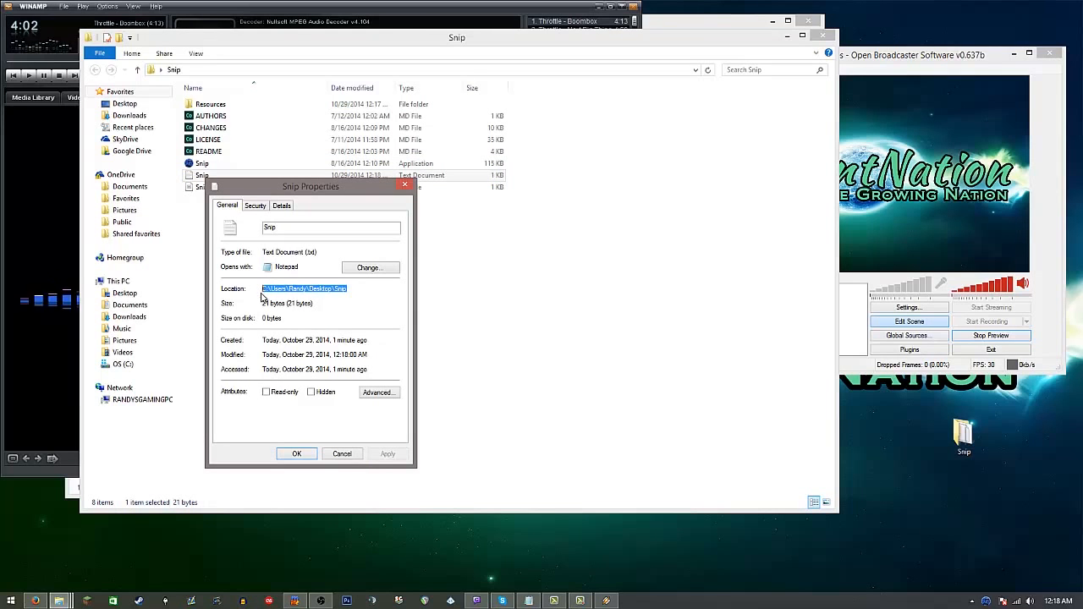
{"action": "left_click", "coordinate": [301, 455]}
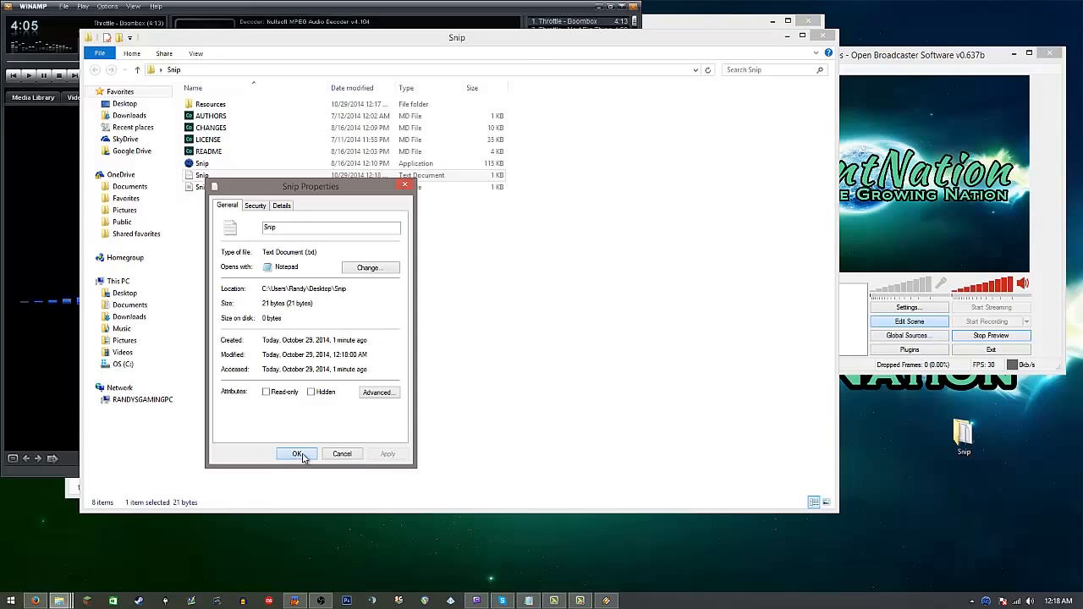
Step: Switch to Open Broadcaster Software and add a text source named Song to Scene 3
{"action": "left_click", "coordinate": [952, 214]}
{"action": "right_click", "coordinate": [814, 332]}
{"action": "mouse_move", "coordinate": [837, 338]}
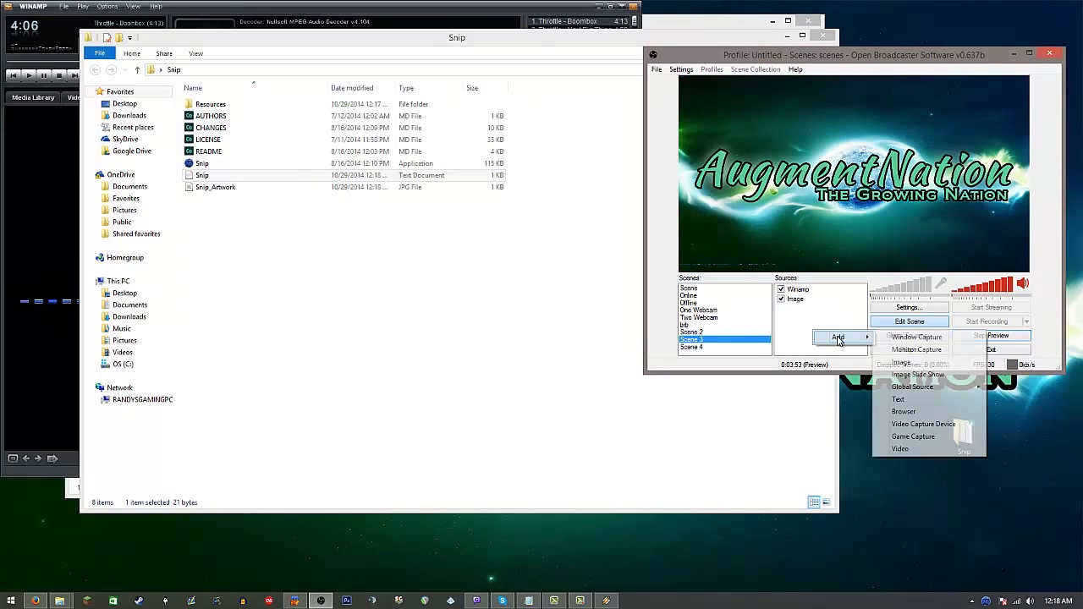
{"action": "left_click", "coordinate": [905, 402]}
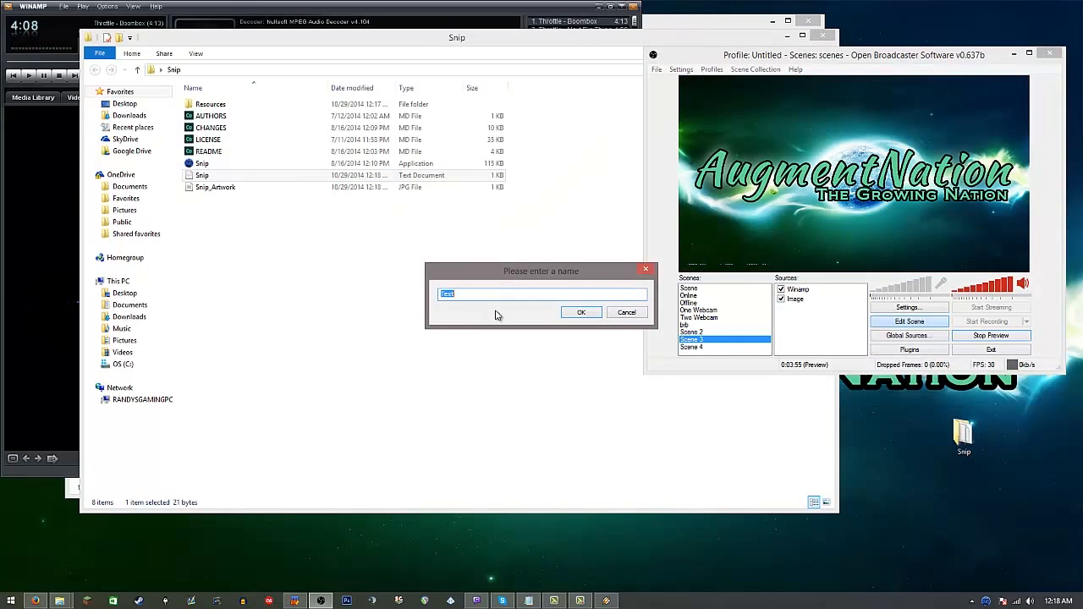
{"action": "type", "text": "Song"}
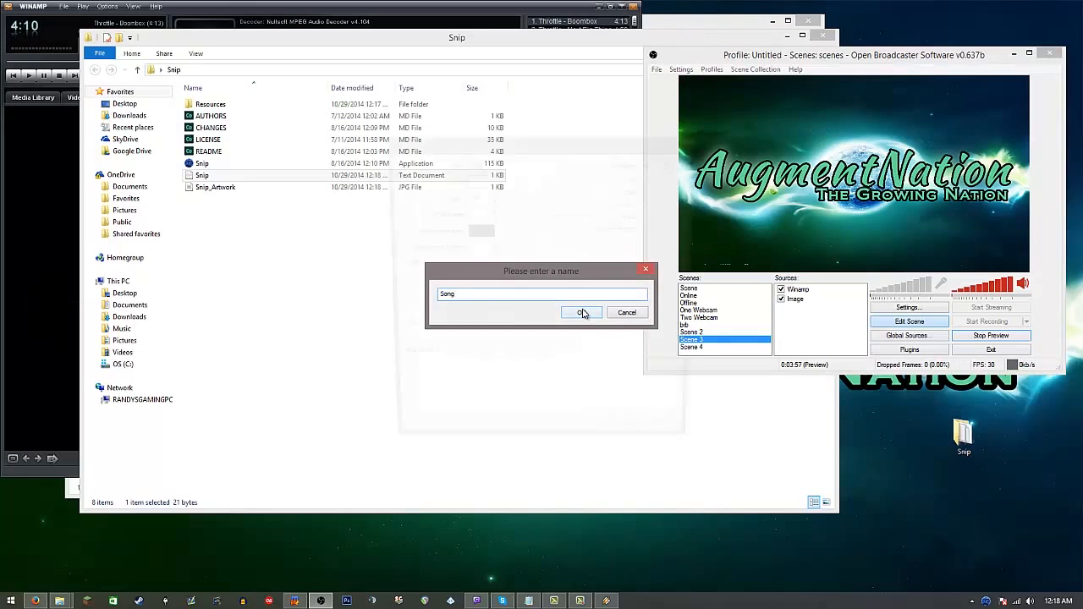
{"action": "left_click", "coordinate": [583, 313]}
Step: Have the Song source read its text from Snip.txt in the desktop Snip folder, and place it in the scene's bottom-left corner
{"action": "left_click", "coordinate": [395, 333]}
{"action": "left_click", "coordinate": [663, 347]}
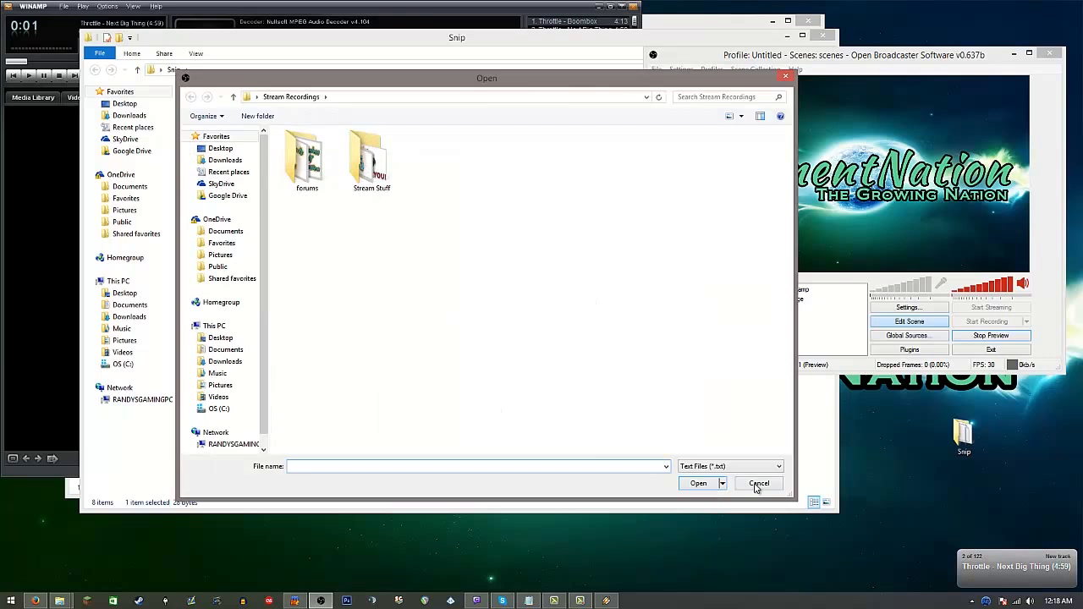
{"action": "left_click", "coordinate": [758, 484]}
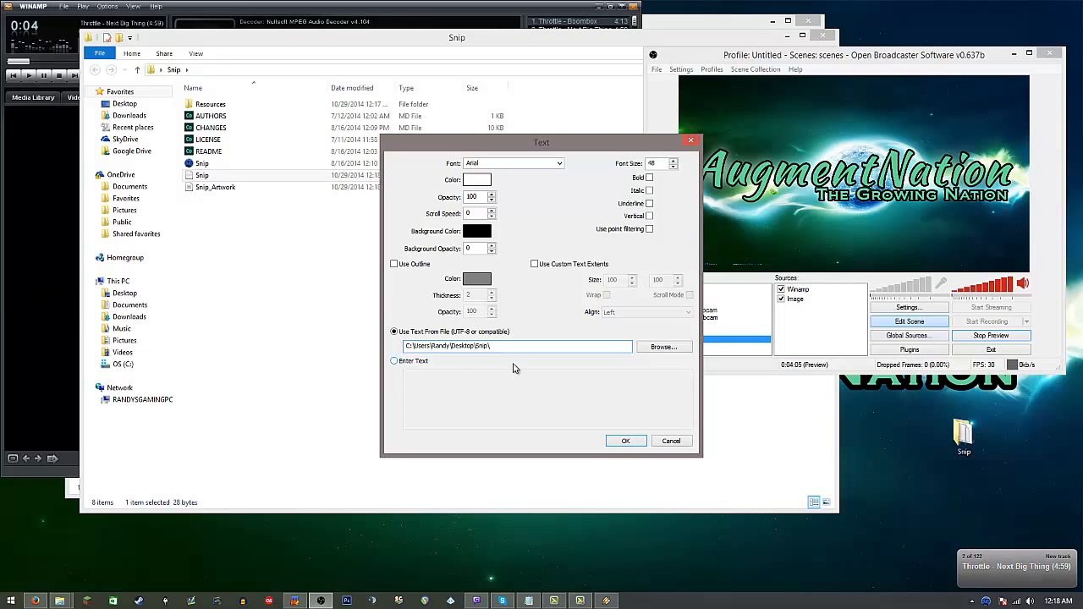
{"action": "type", "text": "Snip.txt"}
{"action": "left_click", "coordinate": [623, 441]}
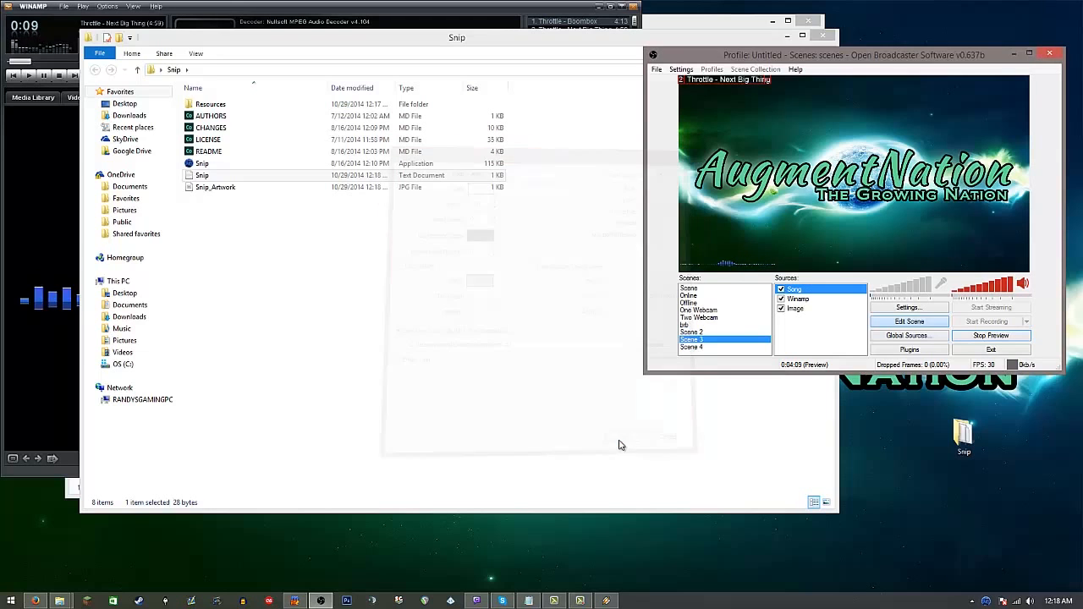
{"action": "left_click_drag", "start_coordinate": [727, 82], "coordinate": [743, 271]}
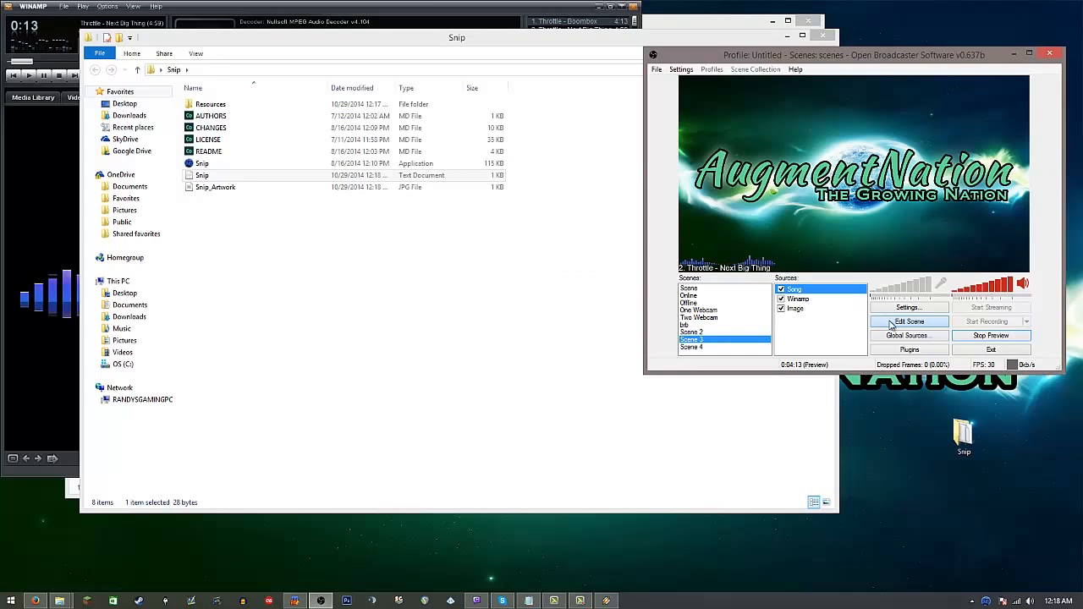
Step: Give the Song source custom text extents of 420 by 100 and a scroll speed of 100
{"action": "right_click", "coordinate": [801, 291]}
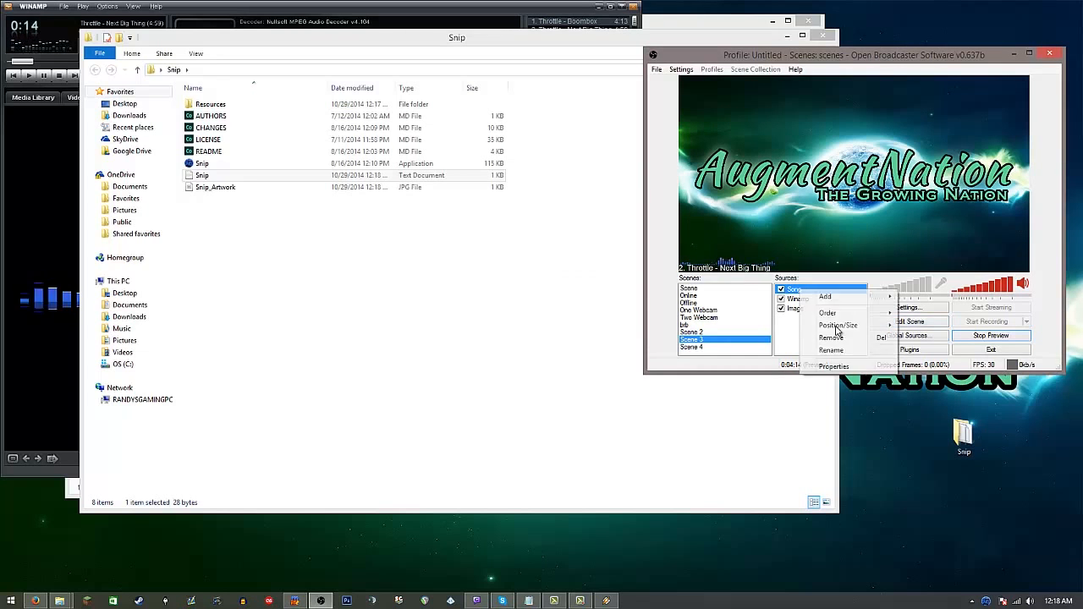
{"action": "left_click", "coordinate": [825, 368]}
{"action": "left_click_drag", "start_coordinate": [570, 152], "coordinate": [479, 138]}
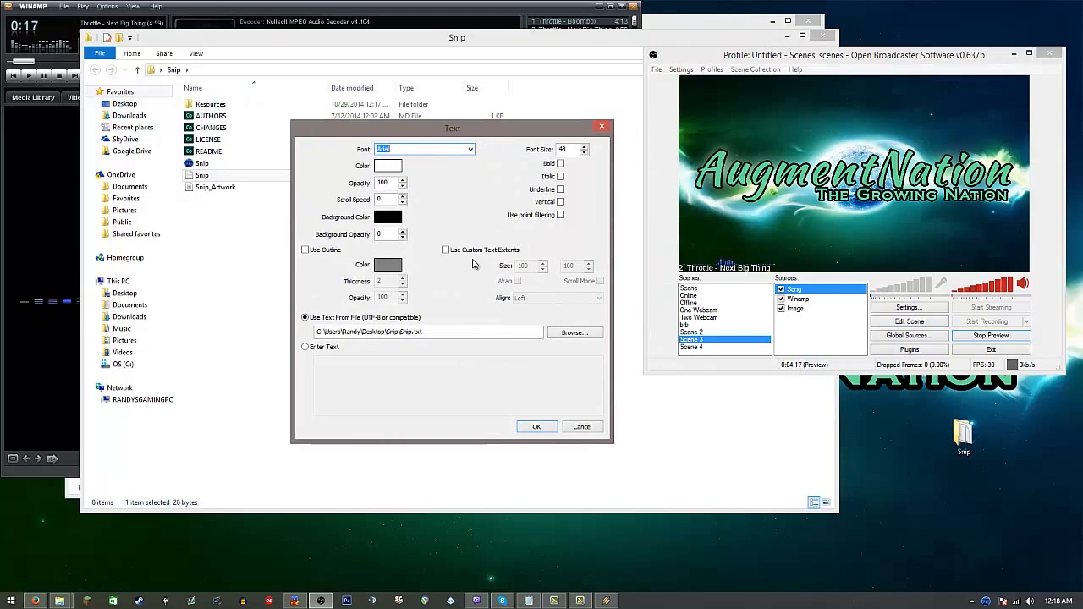
{"action": "left_click", "coordinate": [445, 251]}
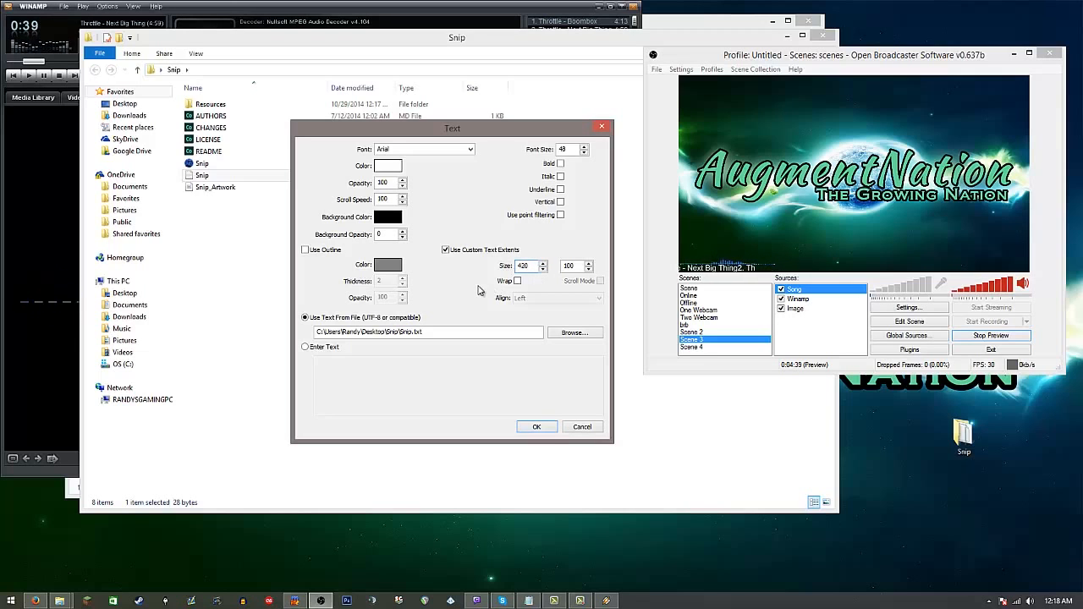
{"action": "left_click", "coordinate": [433, 332]}
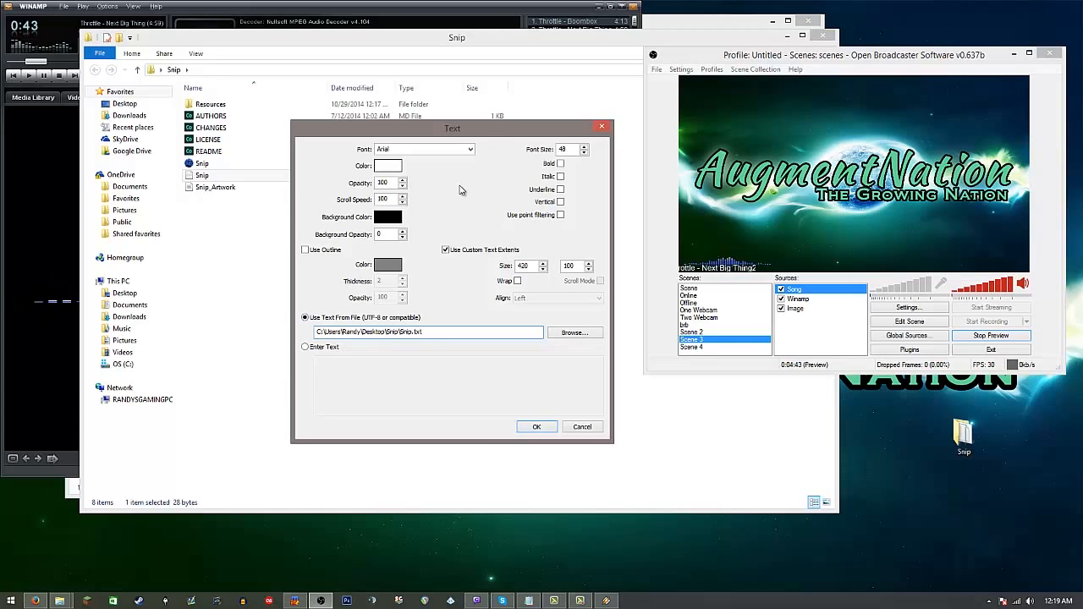
Step: Set the Song source's font to BatmanForeverAlternate and its scroll speed to 150
{"action": "left_click", "coordinate": [470, 150]}
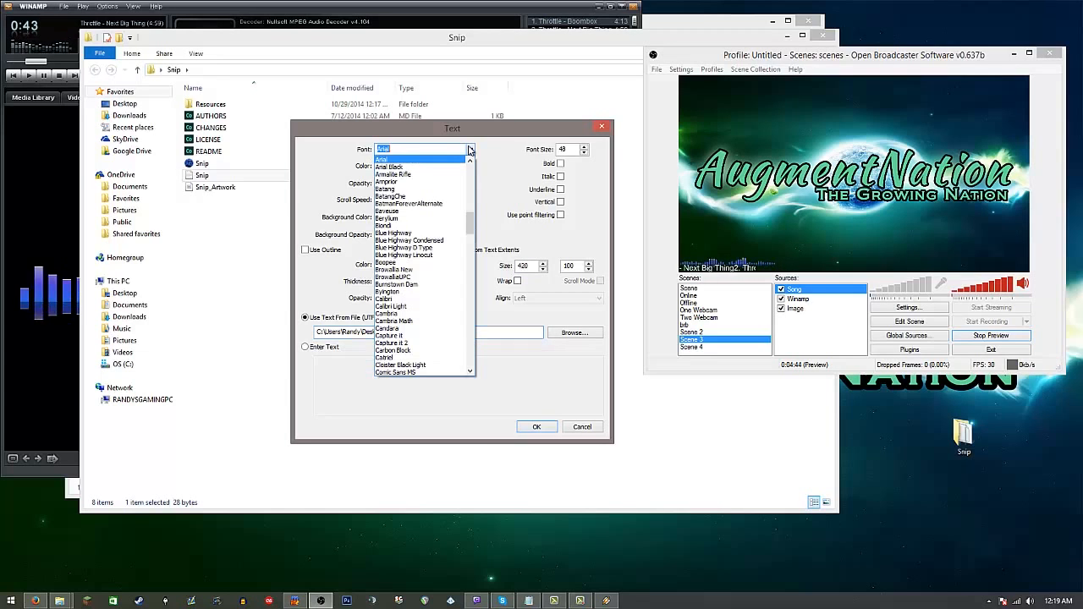
{"action": "left_click", "coordinate": [420, 204]}
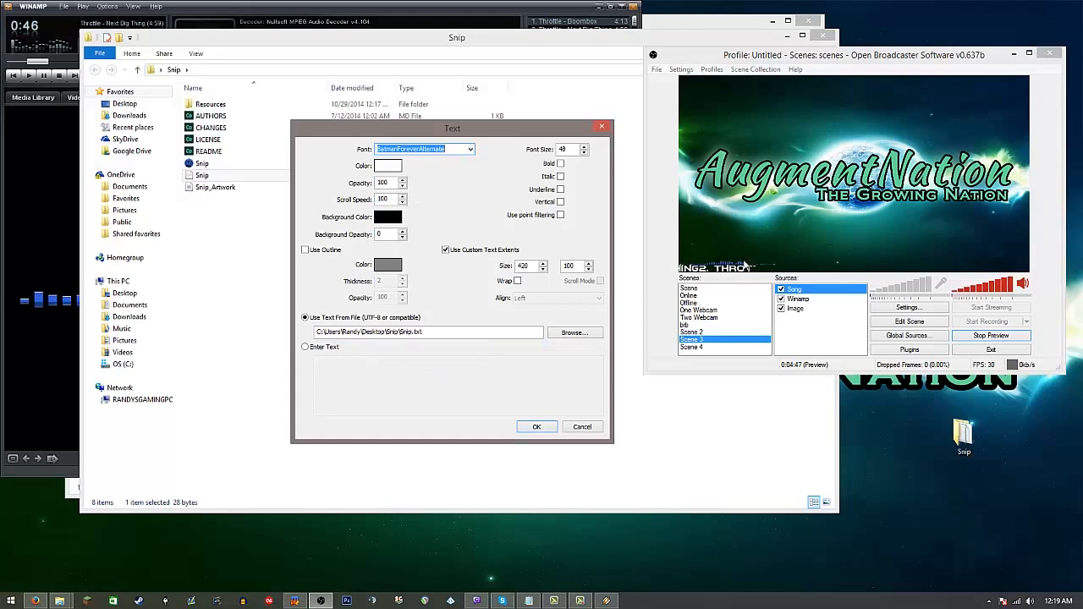
{"action": "left_click_drag", "start_coordinate": [388, 200], "coordinate": [374, 208]}
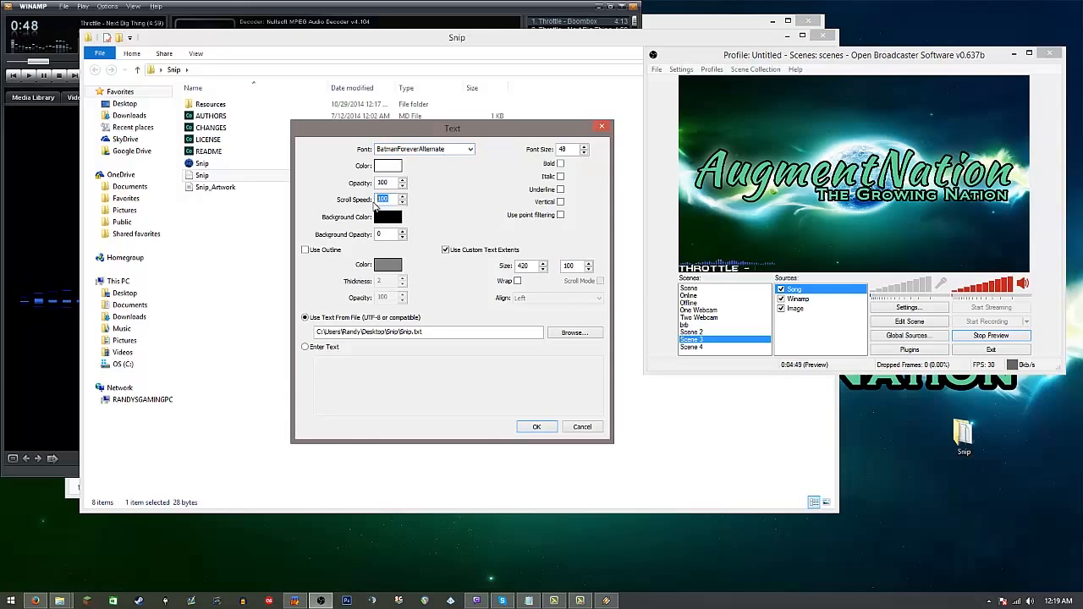
{"action": "left_click", "coordinate": [537, 427]}
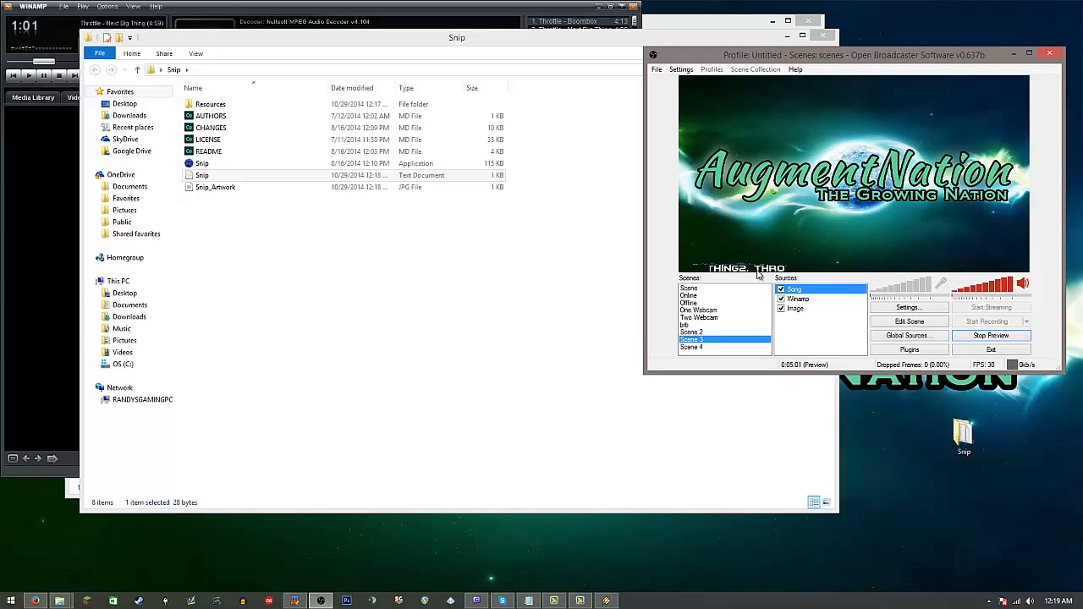
Step: In Winamp's general preferences, turn off showing the playlist number in the Windows taskbar
{"action": "left_click", "coordinate": [13, 273]}
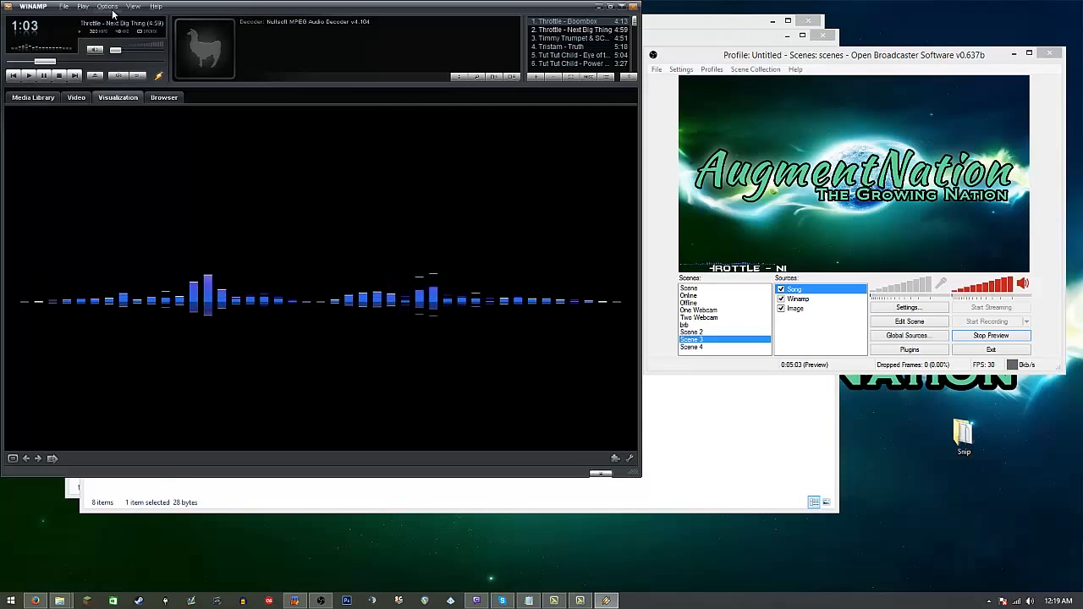
{"action": "left_click", "coordinate": [108, 6]}
{"action": "left_click", "coordinate": [132, 215]}
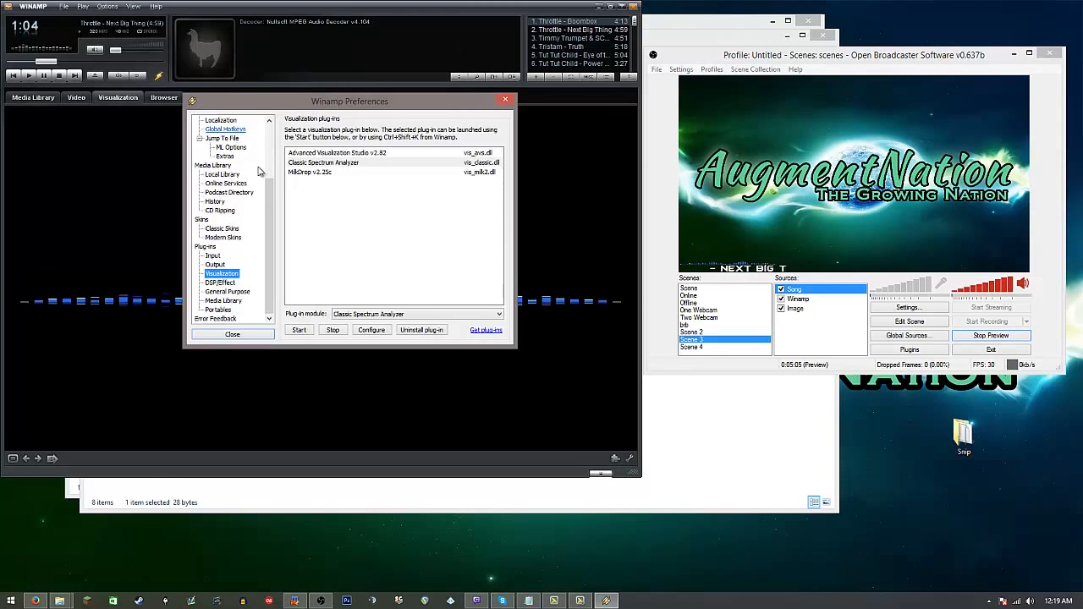
{"action": "left_click_drag", "start_coordinate": [272, 207], "coordinate": [269, 134]}
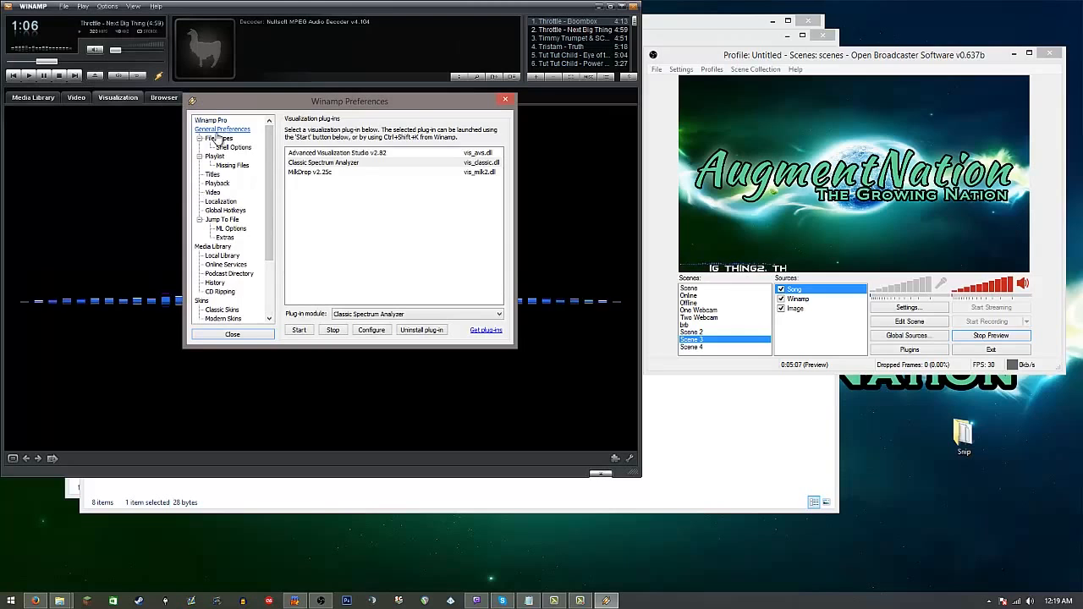
{"action": "left_click", "coordinate": [222, 130]}
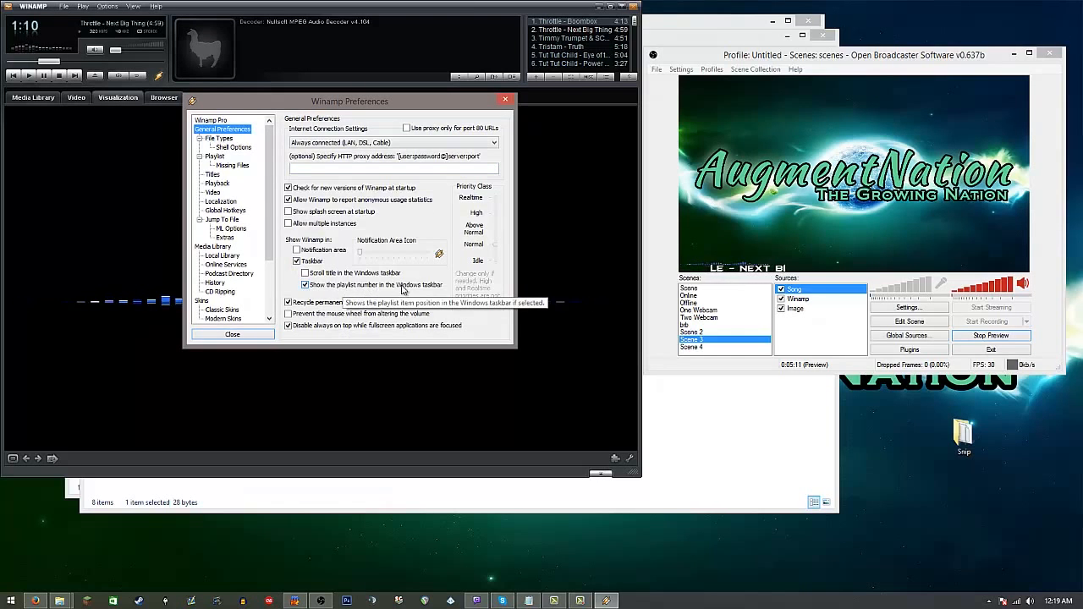
{"action": "left_click", "coordinate": [311, 286]}
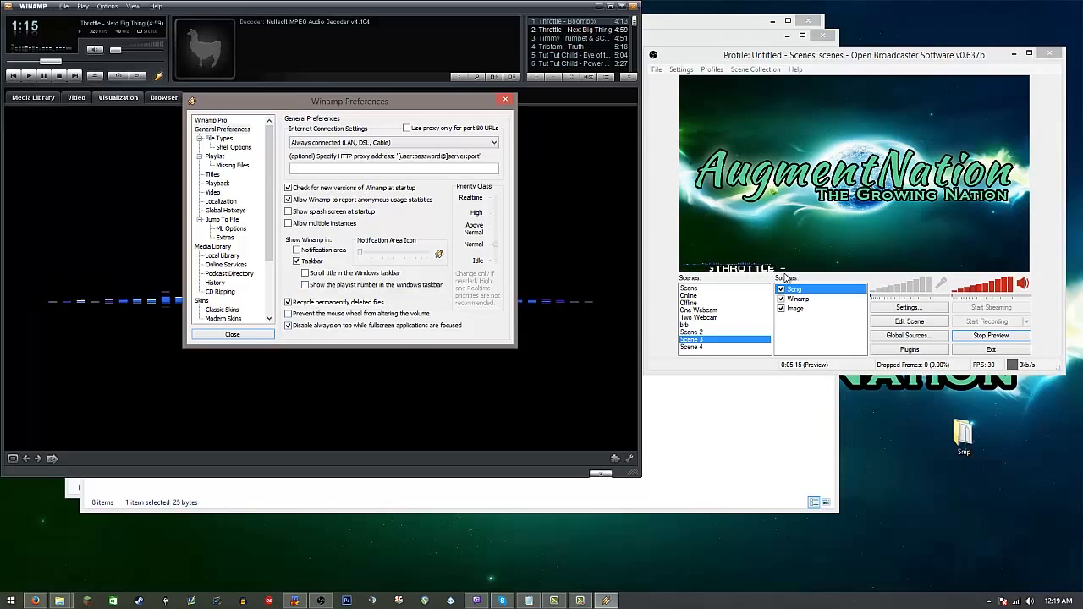
{"action": "left_click", "coordinate": [504, 101]}
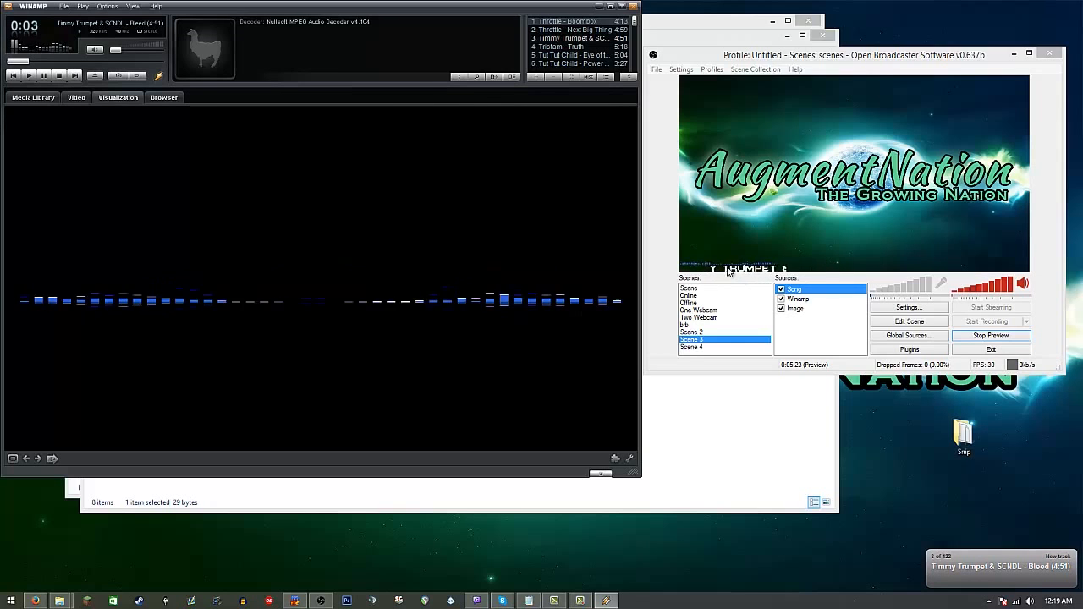
Step: Add a second text source named "song:" to Scene 3, containing the text "Song:"
{"action": "right_click", "coordinate": [790, 341]}
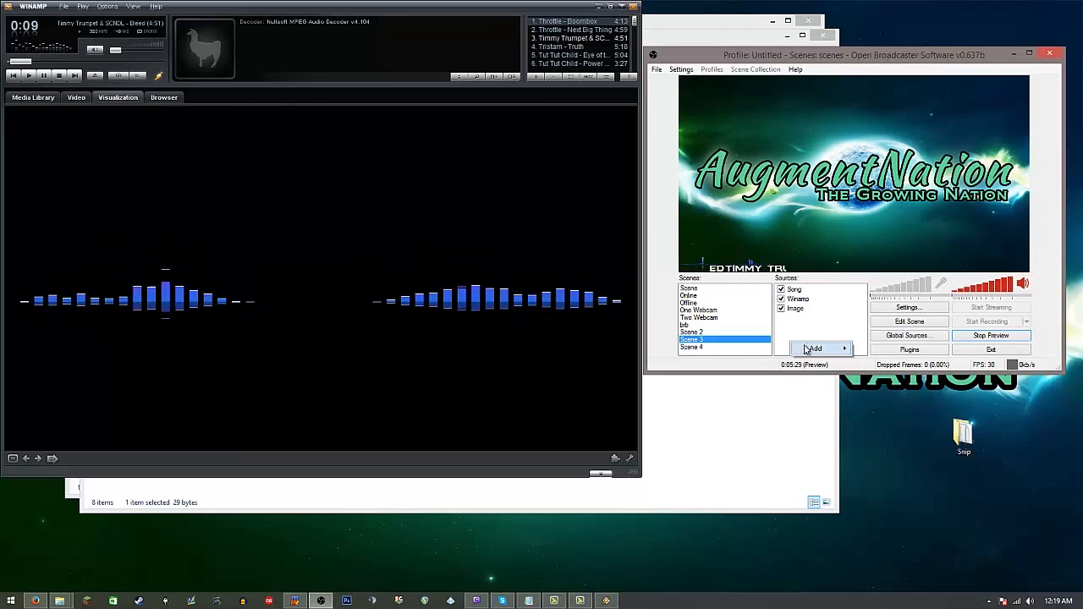
{"action": "mouse_move", "coordinate": [837, 348]}
{"action": "left_click", "coordinate": [902, 411]}
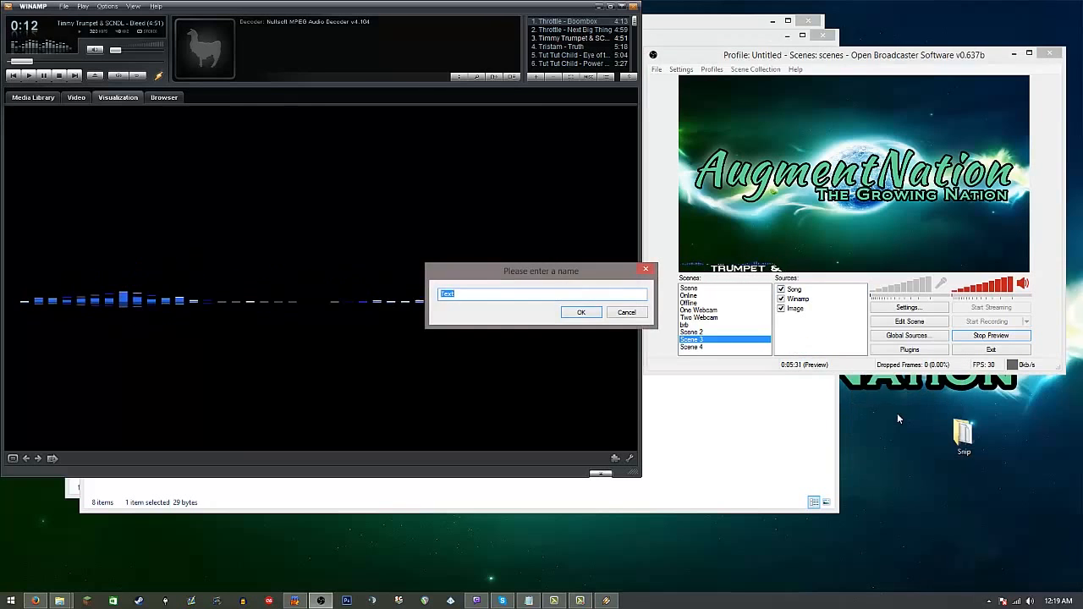
{"action": "type", "text": "example"}
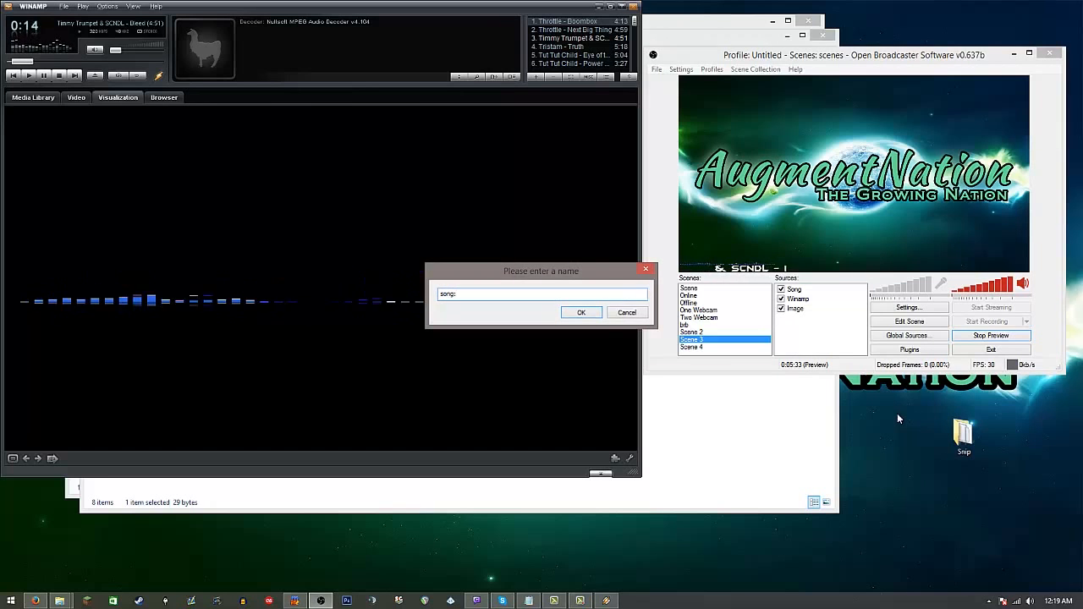
{"action": "key", "text": "Return"}
{"action": "left_click", "coordinate": [449, 396]}
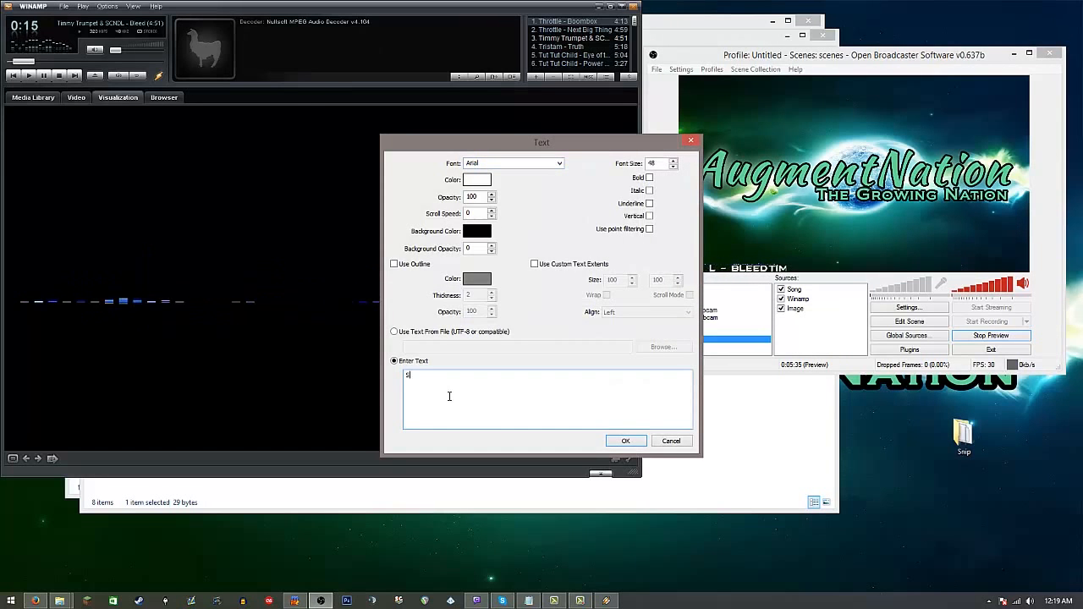
{"action": "left_click", "coordinate": [622, 441]}
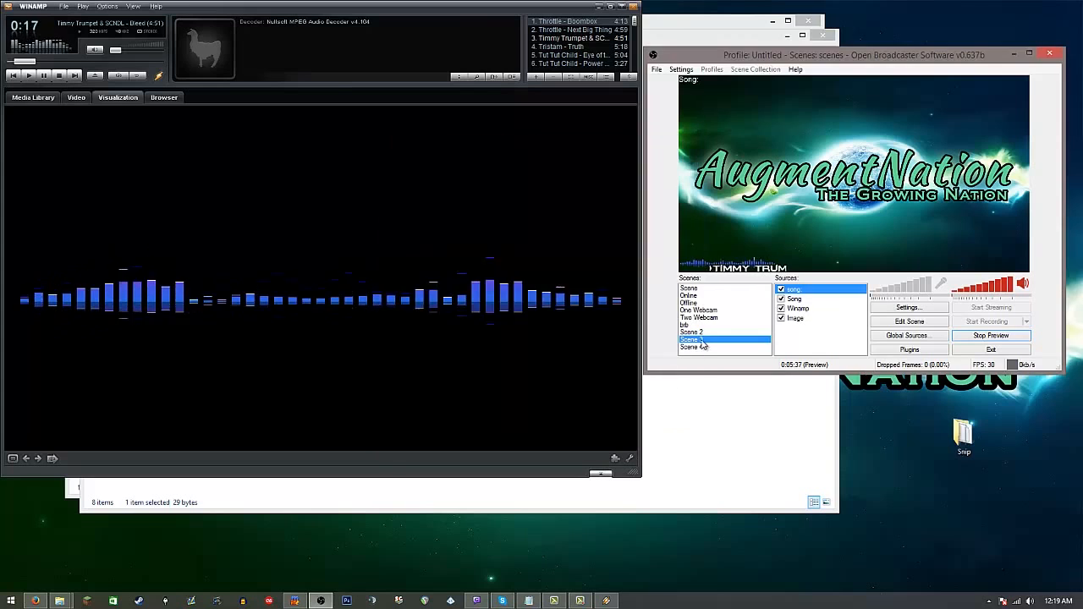
Step: Move the "Song:" label to the scene's lower-left corner beside the scrolling title, finish scene editing, and check the layout in an enlarged preview
{"action": "left_click_drag", "start_coordinate": [680, 95], "coordinate": [692, 273]}
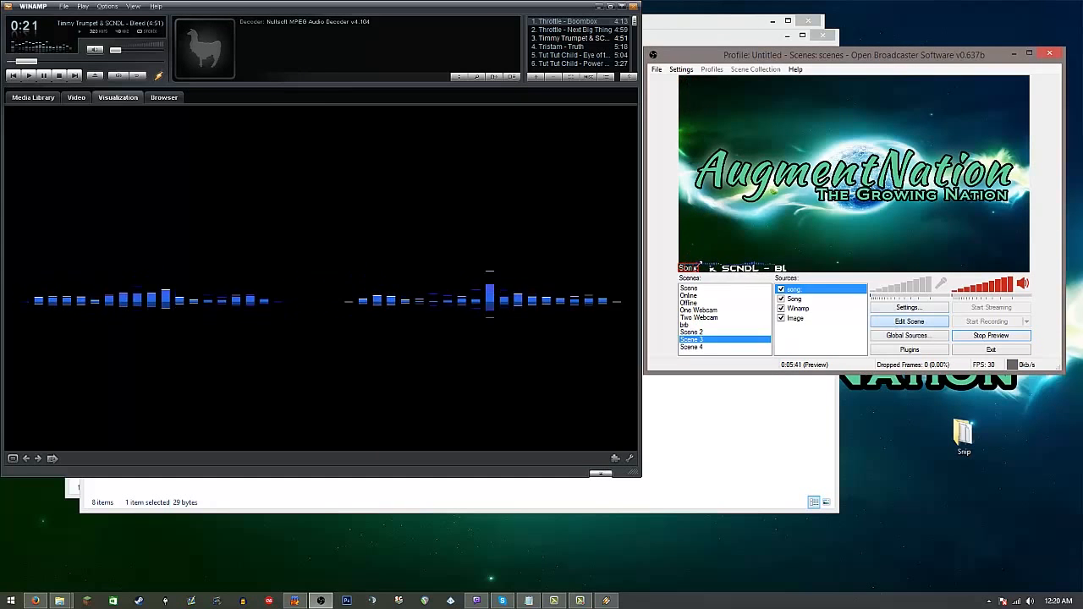
{"action": "left_click", "coordinate": [892, 325]}
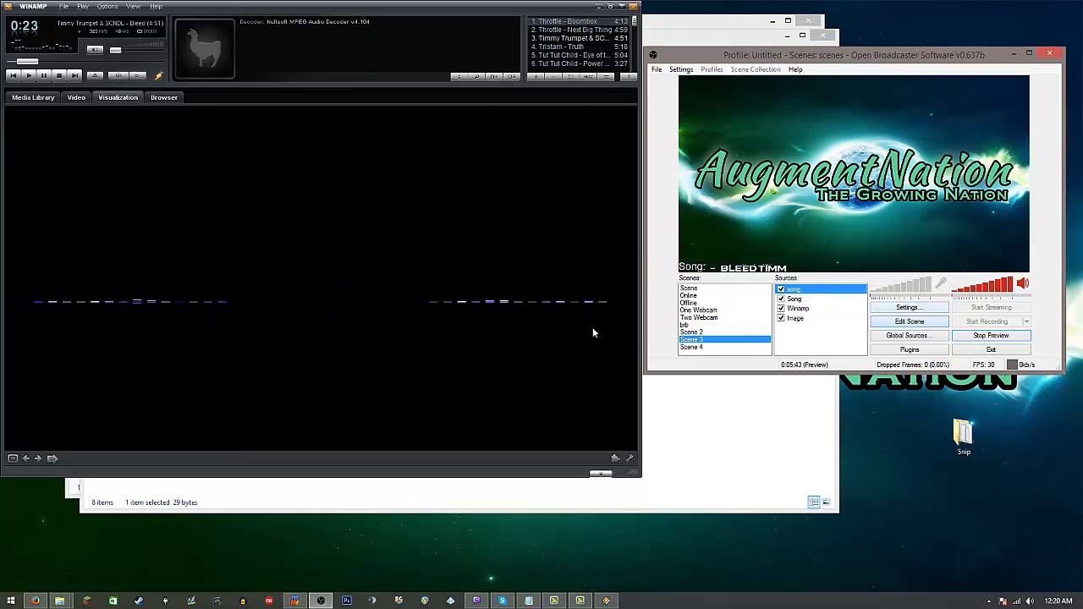
{"action": "left_click", "coordinate": [1029, 54]}
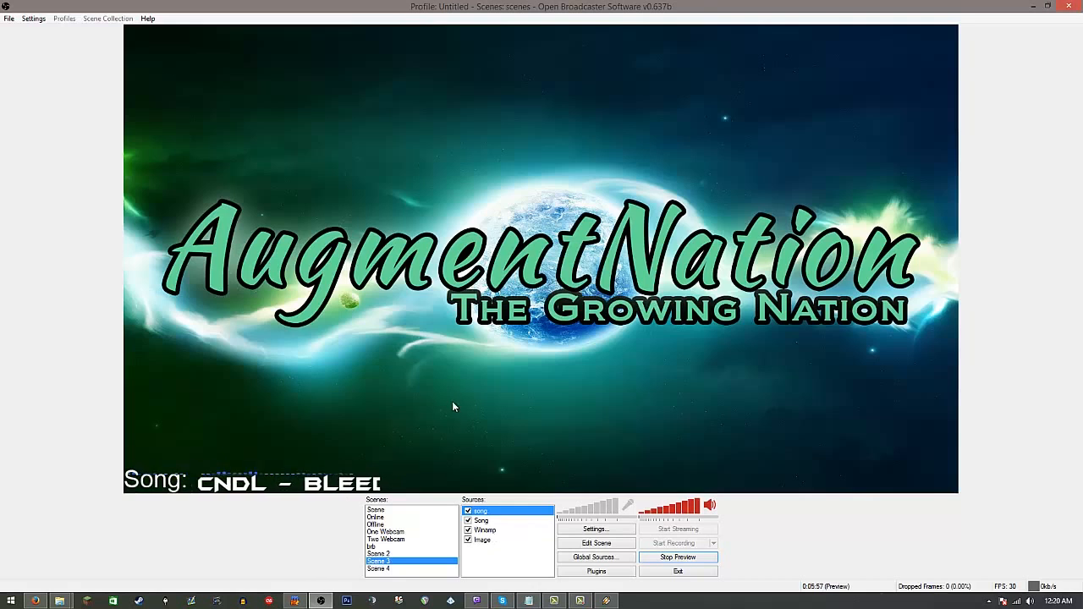
{"action": "left_click_drag", "start_coordinate": [70, 5], "coordinate": [752, 83]}
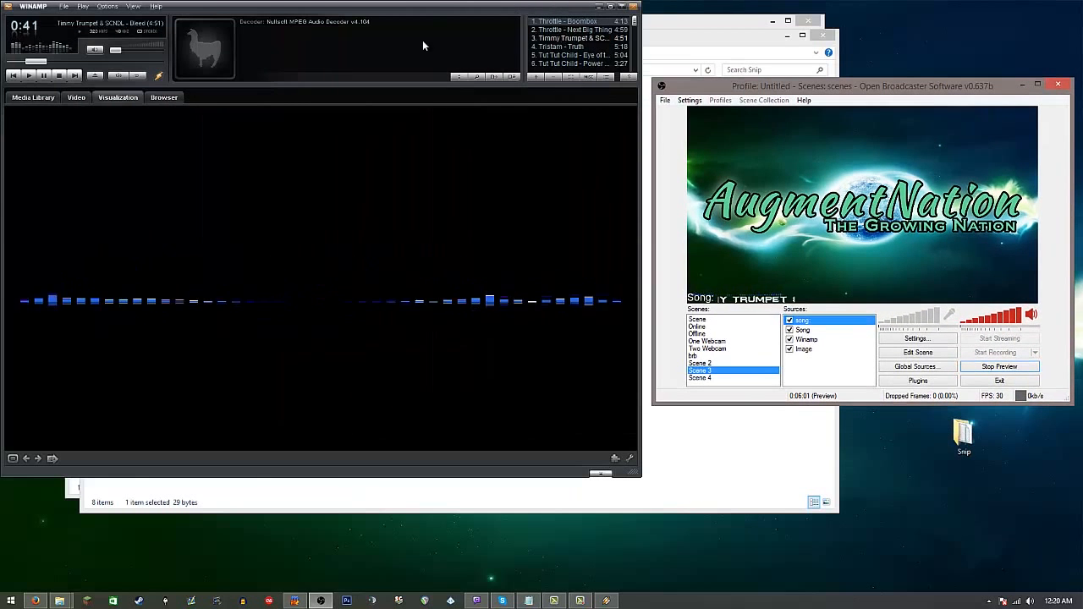
Step: Switch to Winamp, turn on shuffle and set the repeat mode to Track
{"action": "left_click_drag", "start_coordinate": [120, 49], "coordinate": [122, 51]}
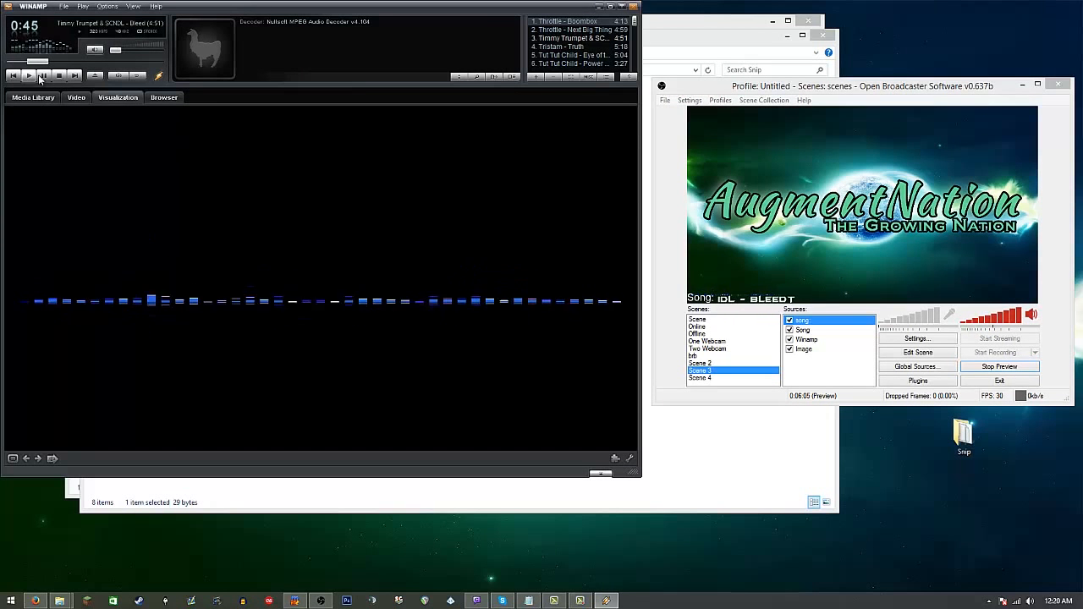
{"action": "left_click", "coordinate": [137, 76]}
{"action": "left_click", "coordinate": [137, 76]}
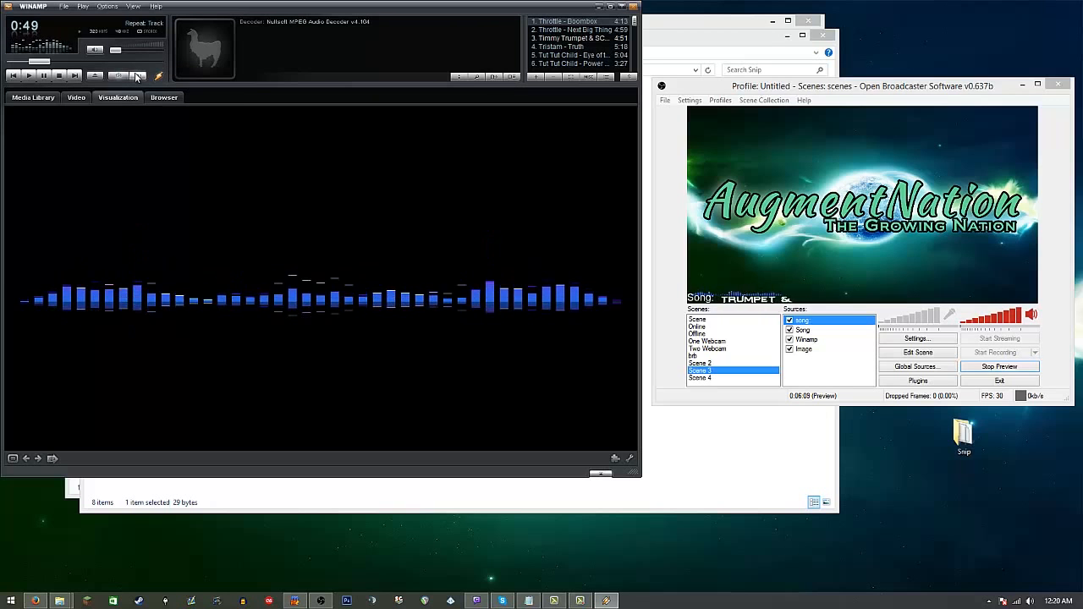